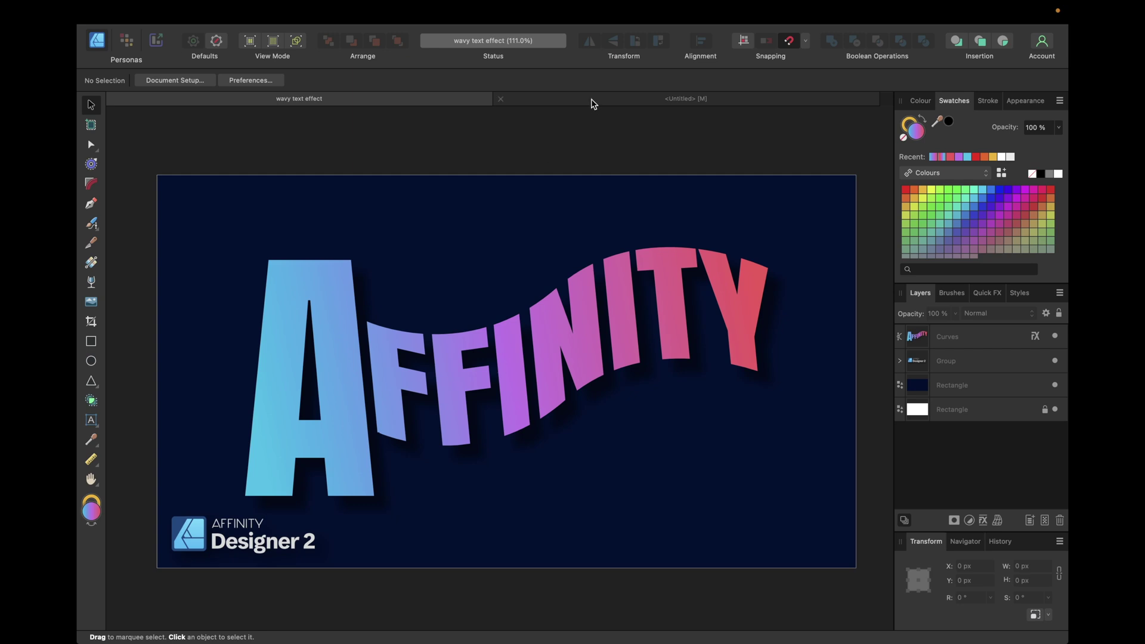
# - Switch to the blank Untitled document
pyautogui.click(593, 99)
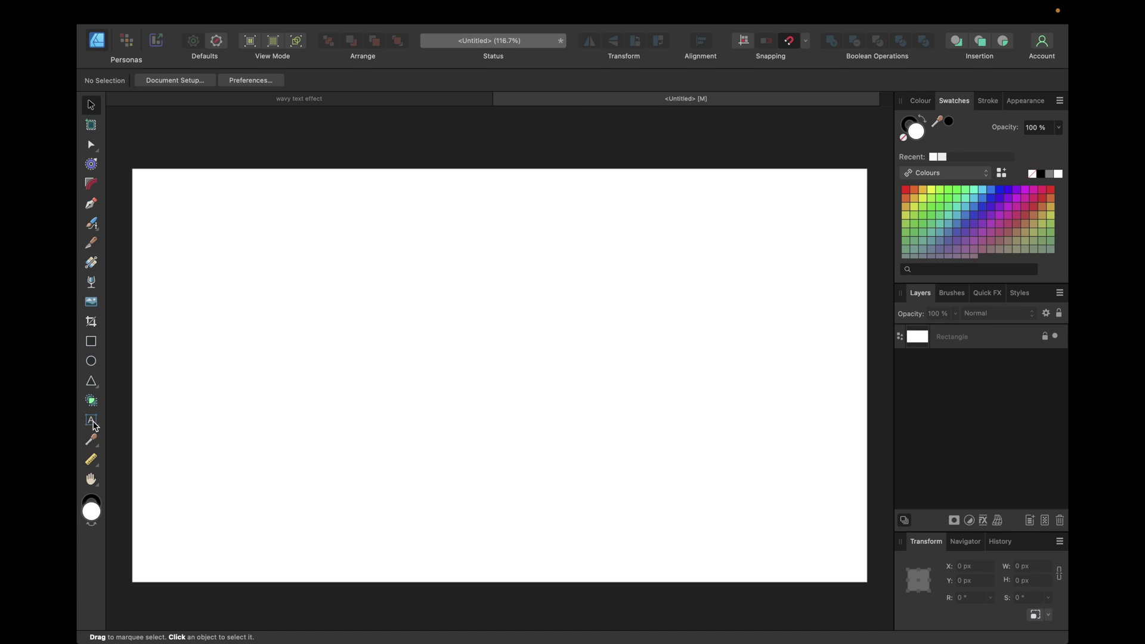
# - Create artistic text reading 'AFFINITY' on the page
pyautogui.click(93, 422)
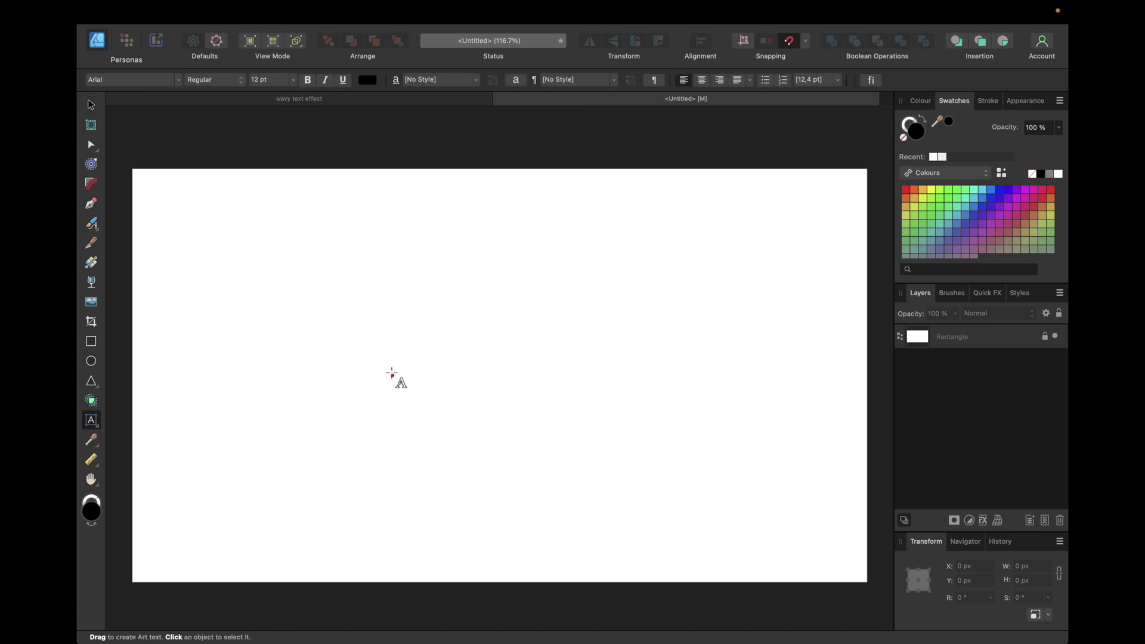
pyautogui.click(379, 375)
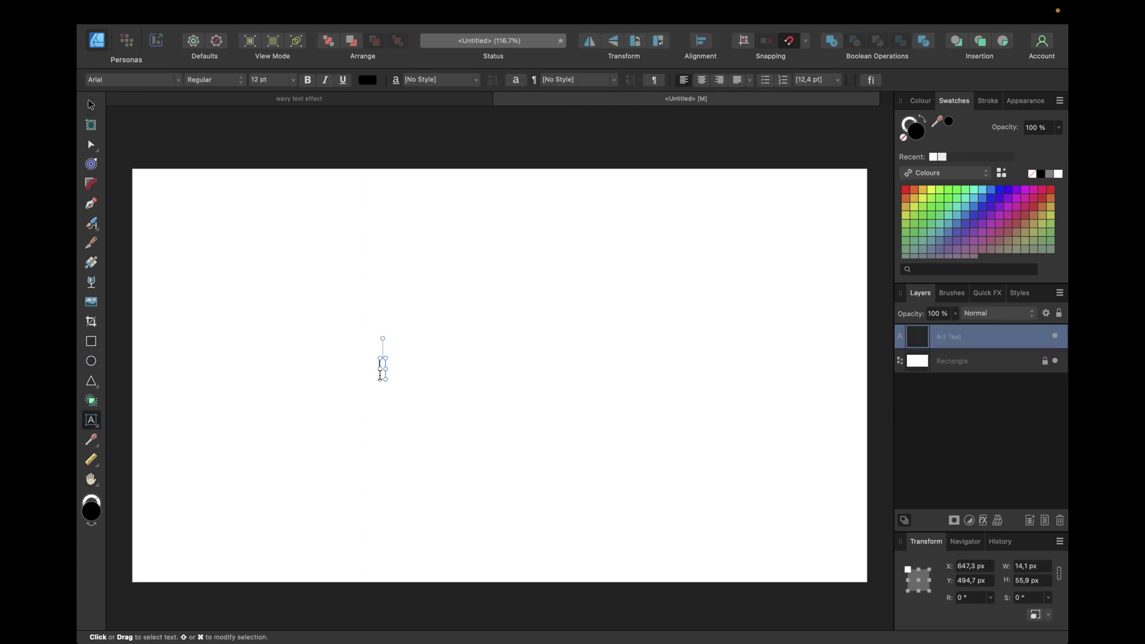
pyautogui.write('A')
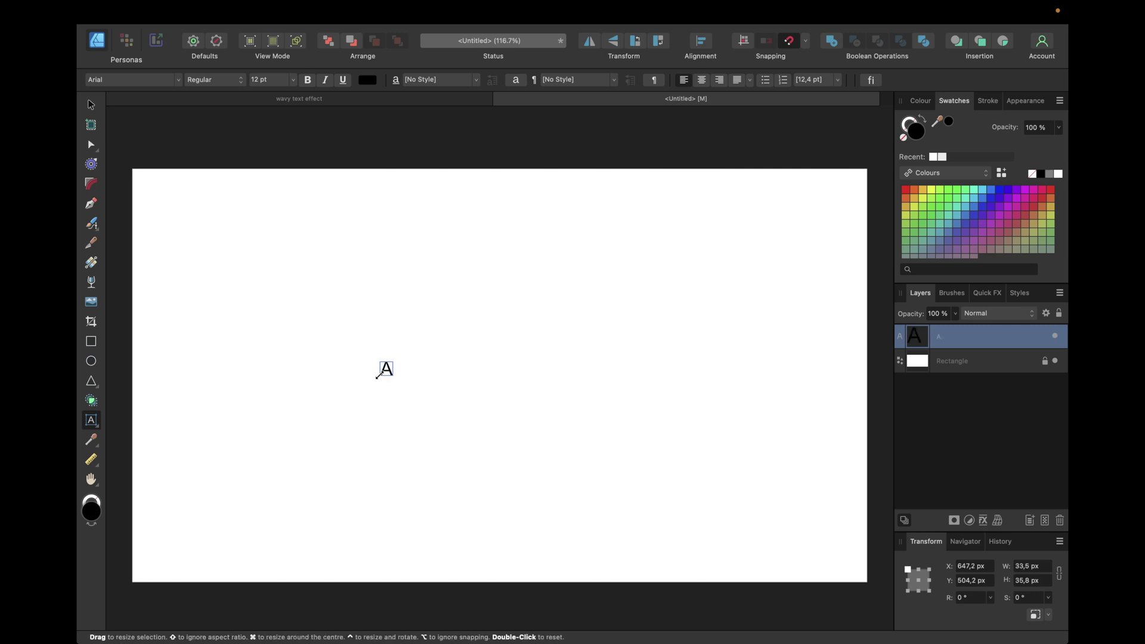
pyautogui.write('FFINITY')
pyautogui.press('Escape')
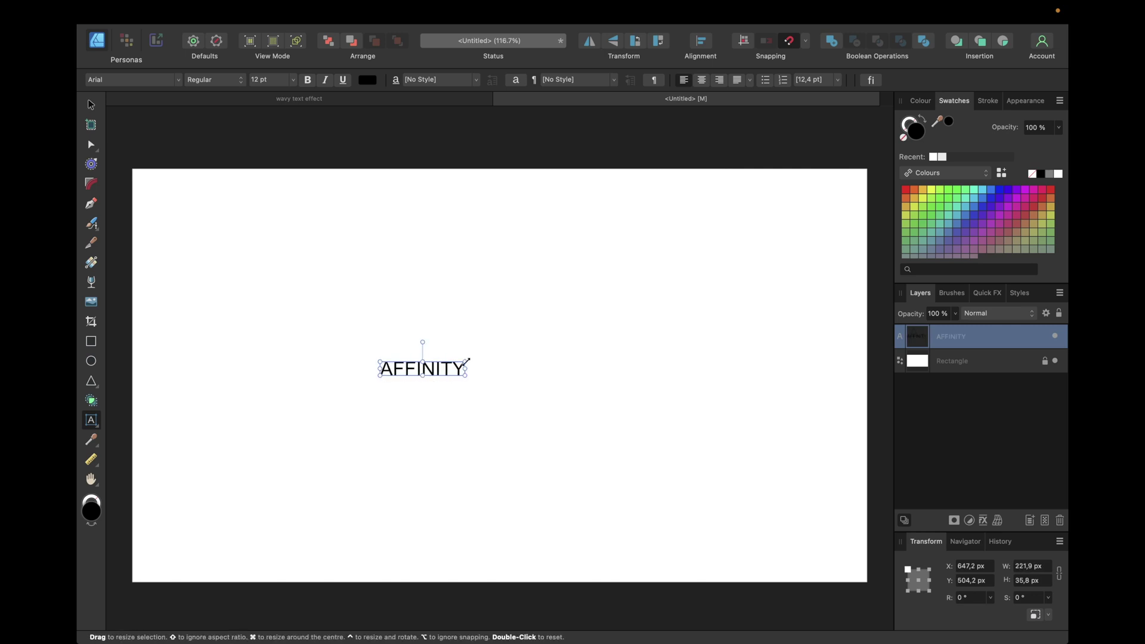
# - Enlarge the AFFINITY text to about 52.8 pt and move it left and down
pyautogui.moveTo(467, 360); pyautogui.dragTo(753, 315)
pyautogui.press('v')
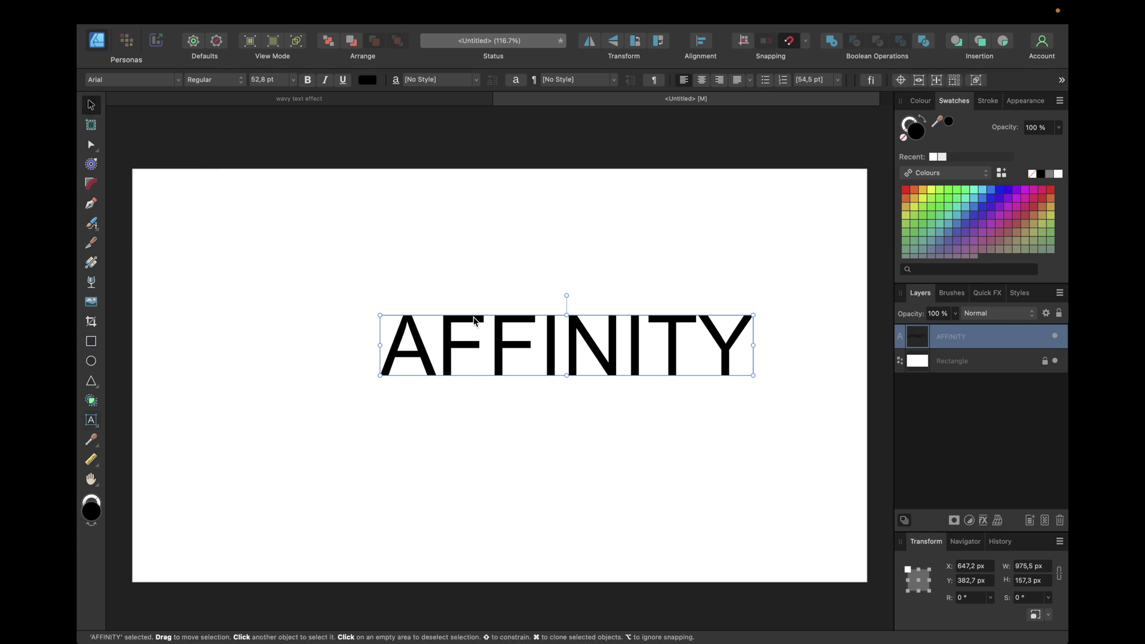
pyautogui.moveTo(578, 346); pyautogui.dragTo(510, 376)
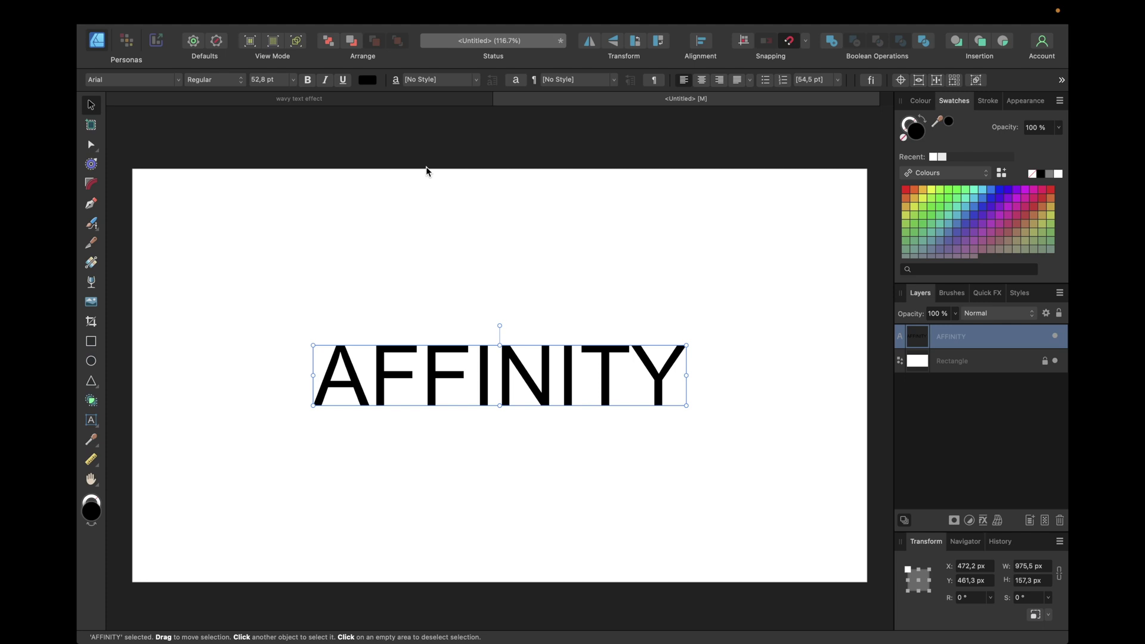
# - Set AFFINITY in the Anton font and centre it horizontally on the page
pyautogui.click(178, 80)
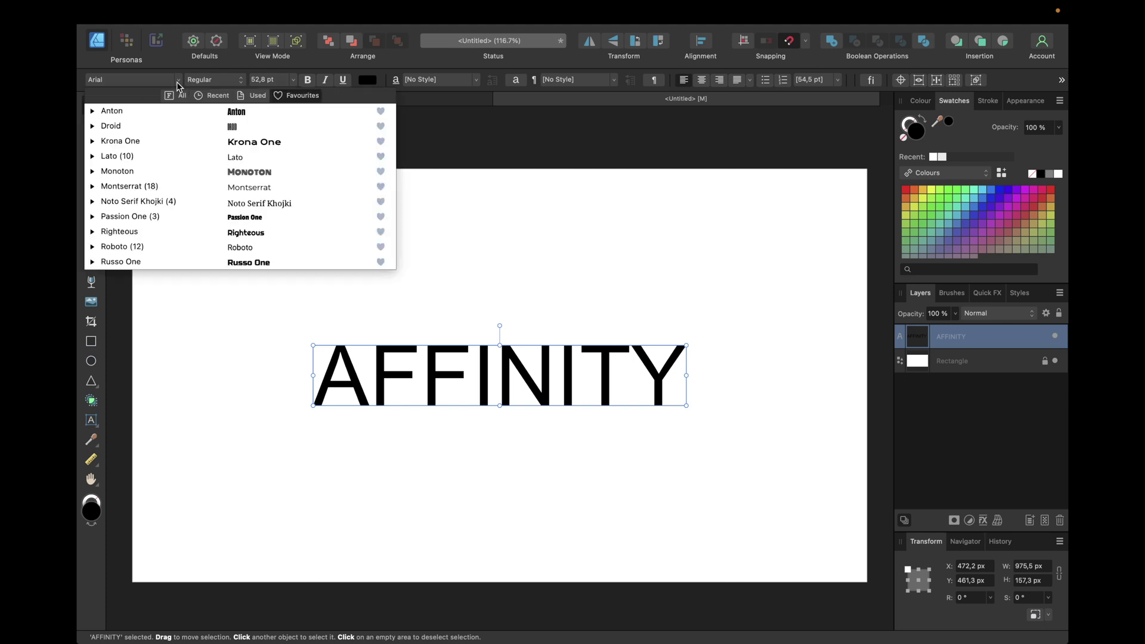
pyautogui.click(213, 111)
pyautogui.moveTo(449, 354); pyautogui.dragTo(506, 360)
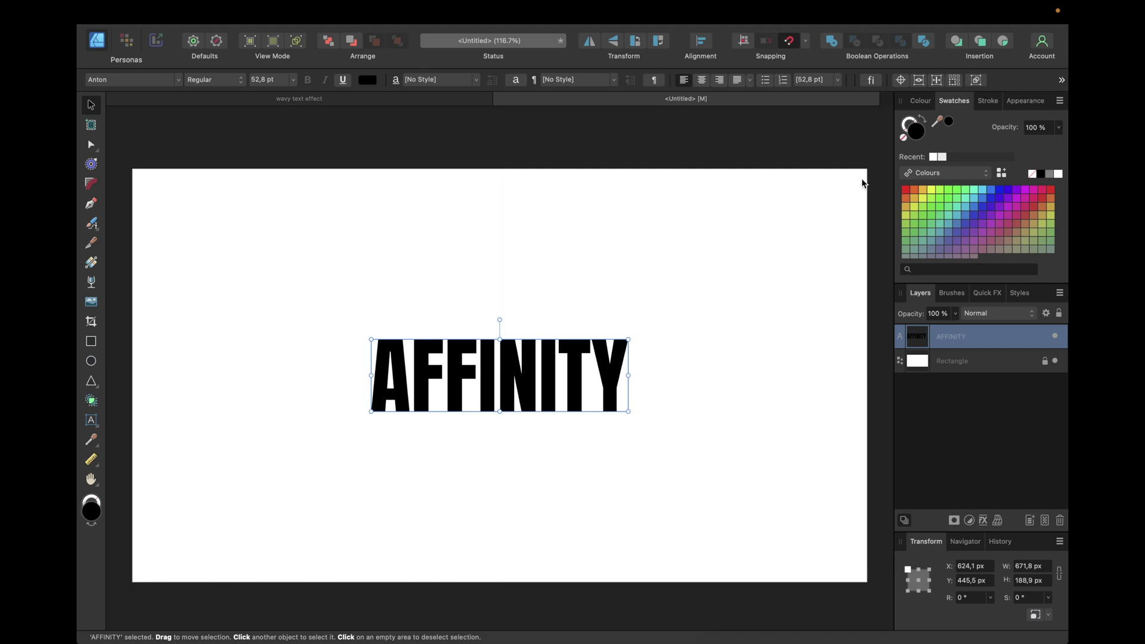
pyautogui.click(1062, 80)
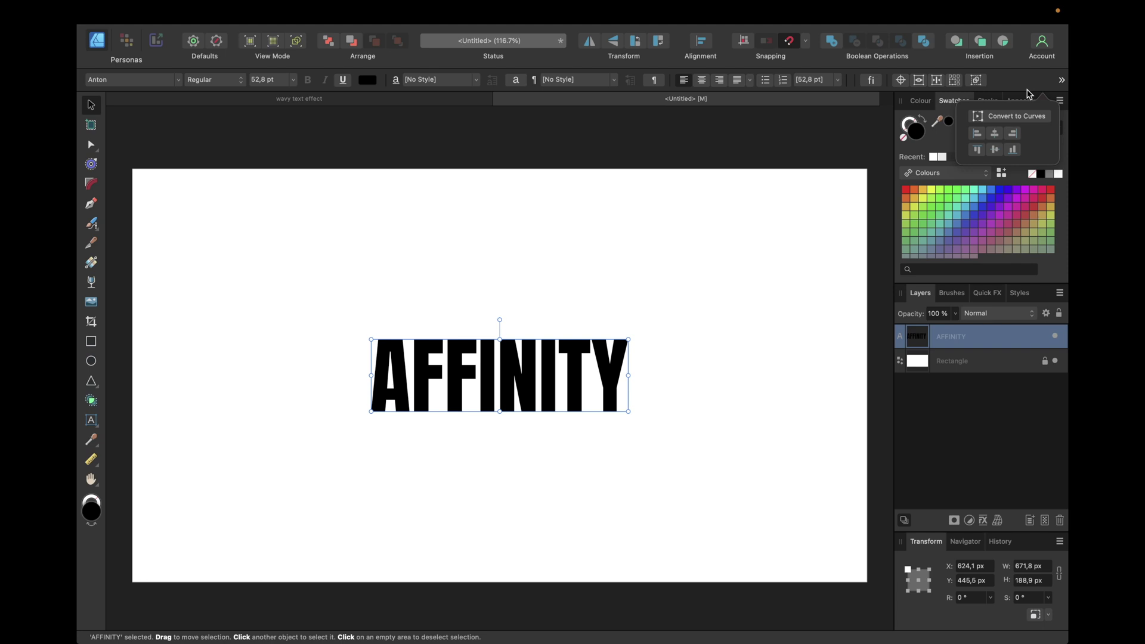
# - Convert AFFINITY to curves and ungroup it into one curve per letter
pyautogui.click(1023, 119)
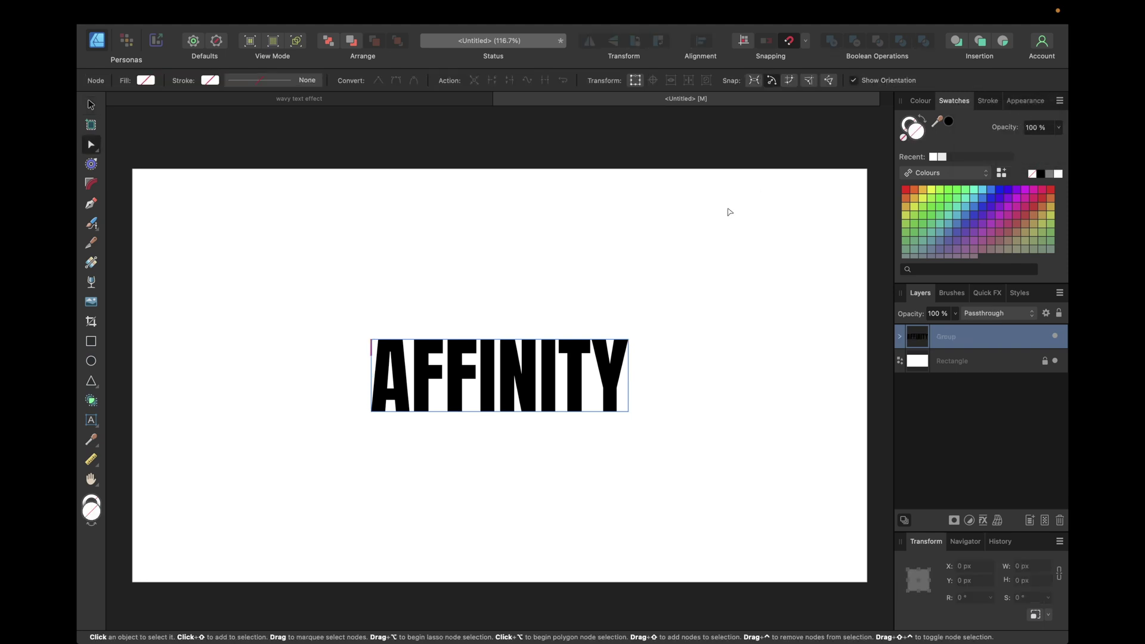
pyautogui.rightClick(578, 362)
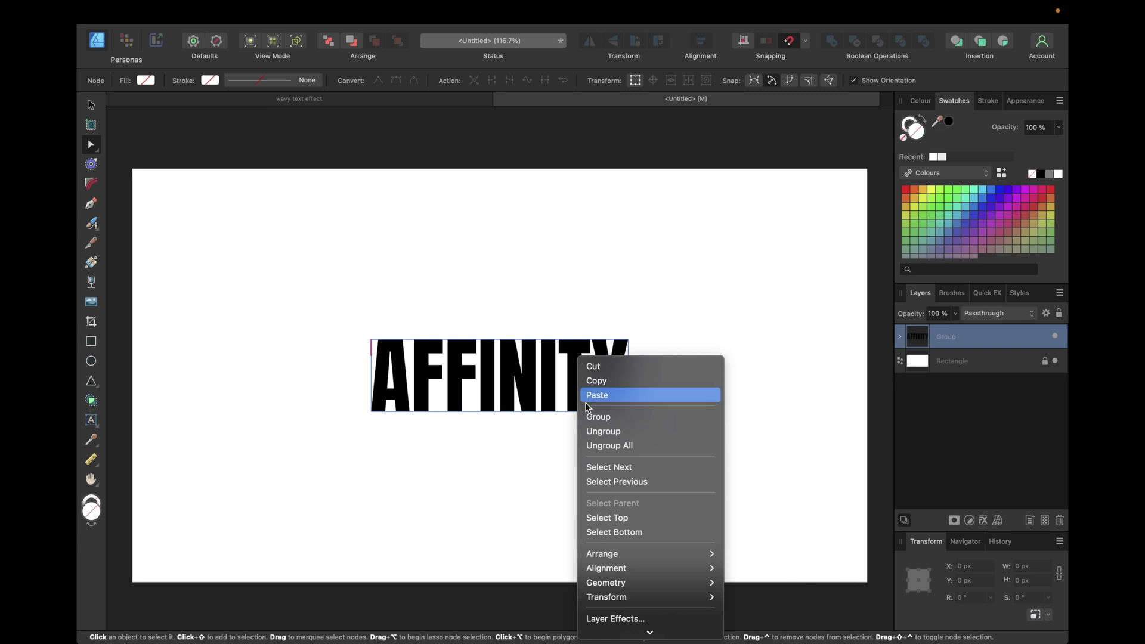
pyautogui.click(596, 433)
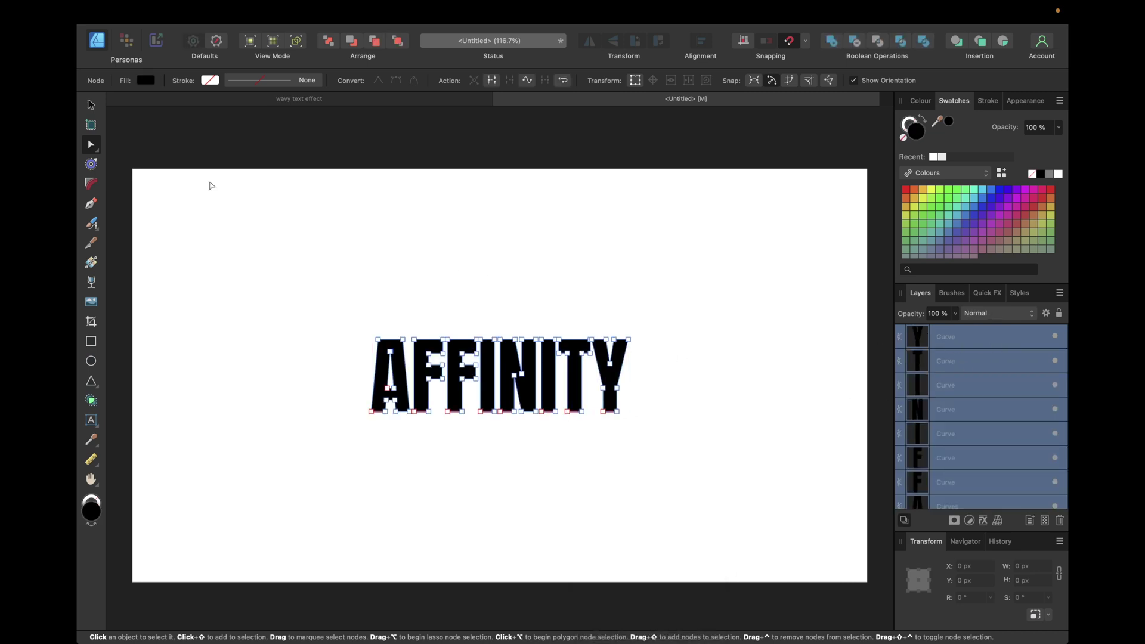
pyautogui.click(188, 140)
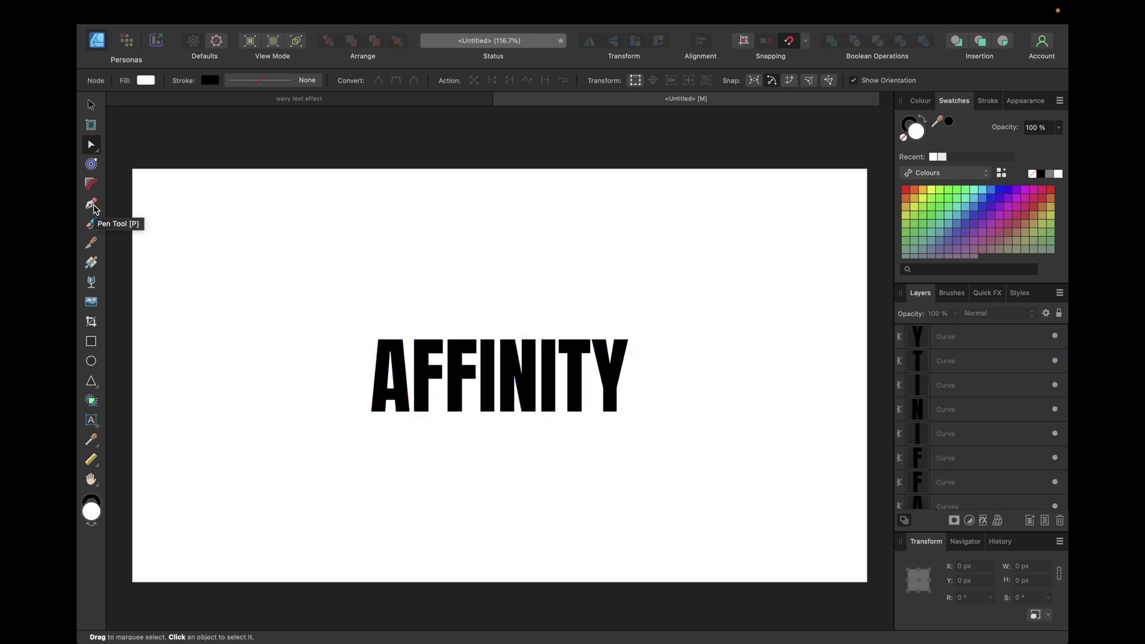
# - Draw a pen curve from the Y's top-right corner, bending at the I, to above the first F
pyautogui.click(91, 204)
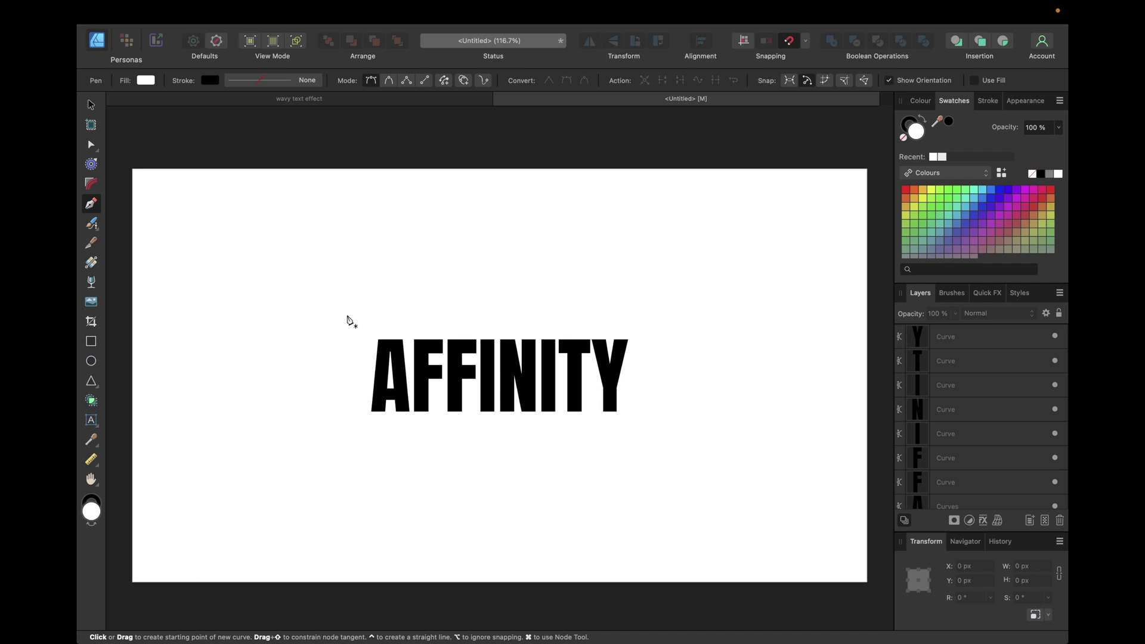
pyautogui.scroll(2, 595, 358)
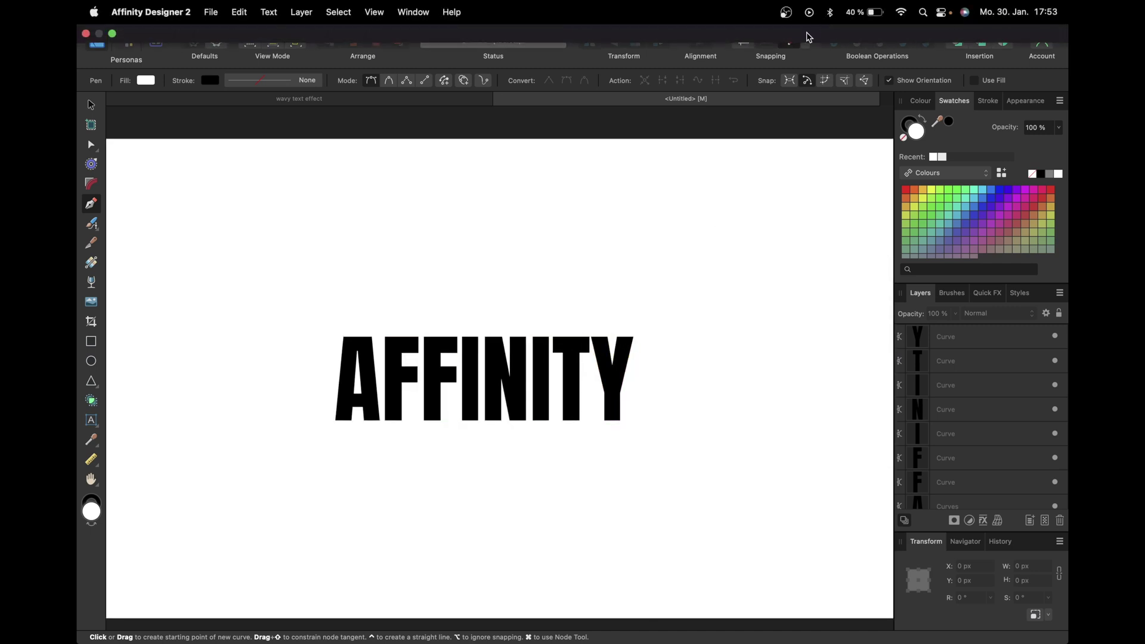
pyautogui.click(806, 42)
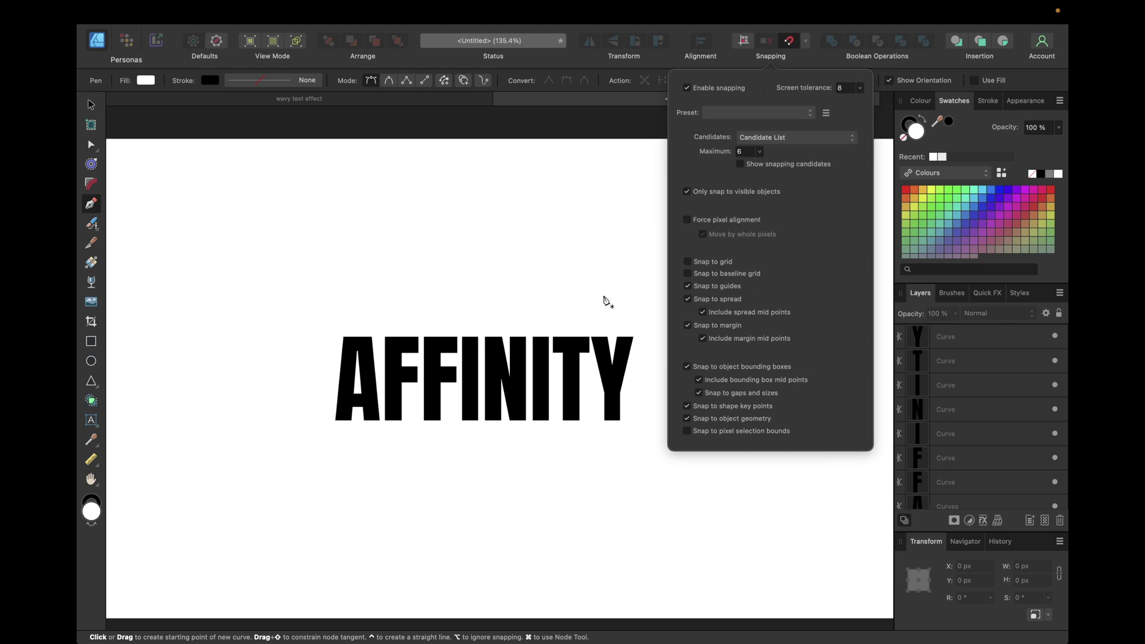
pyautogui.click(601, 292)
pyautogui.press('Escape')
pyautogui.click(633, 338)
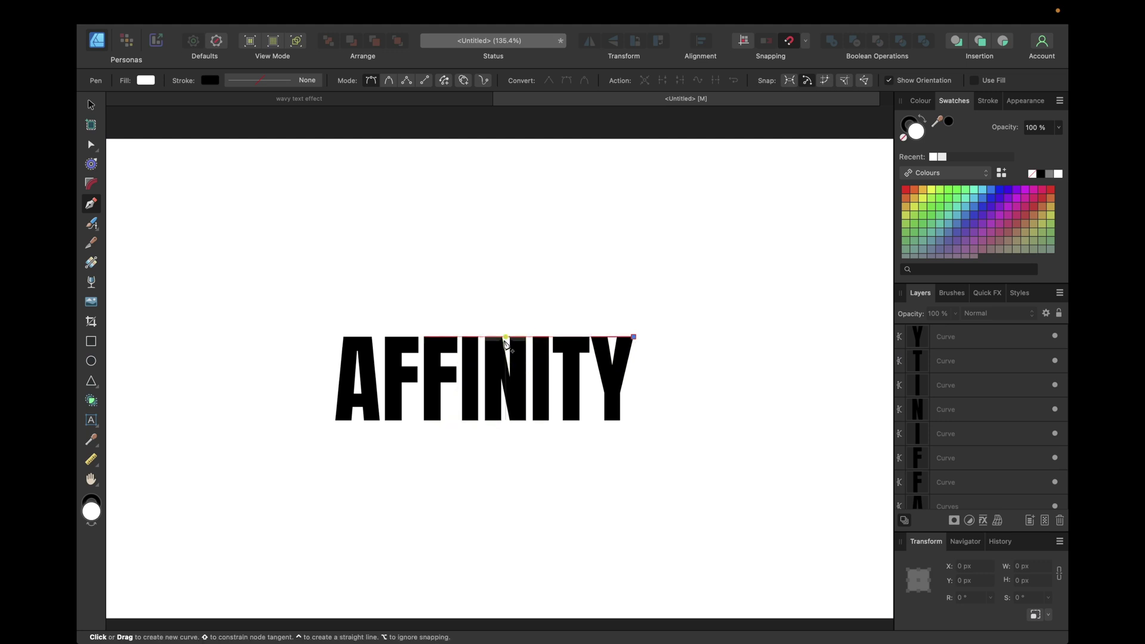
pyautogui.moveTo(502, 342); pyautogui.dragTo(444, 405)
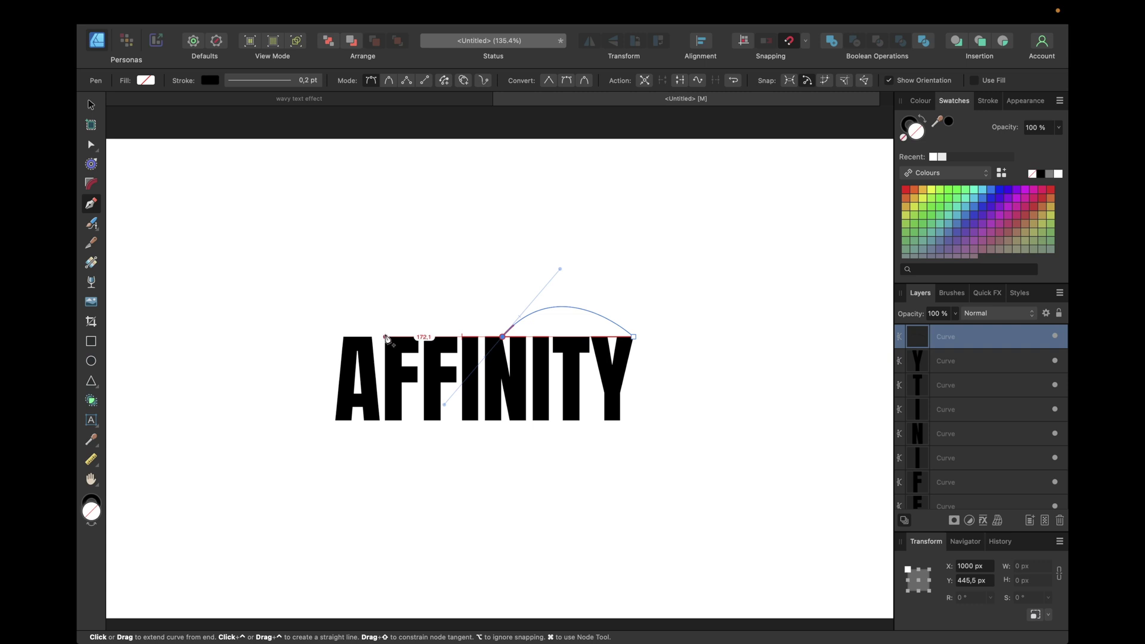
pyautogui.click(383, 338)
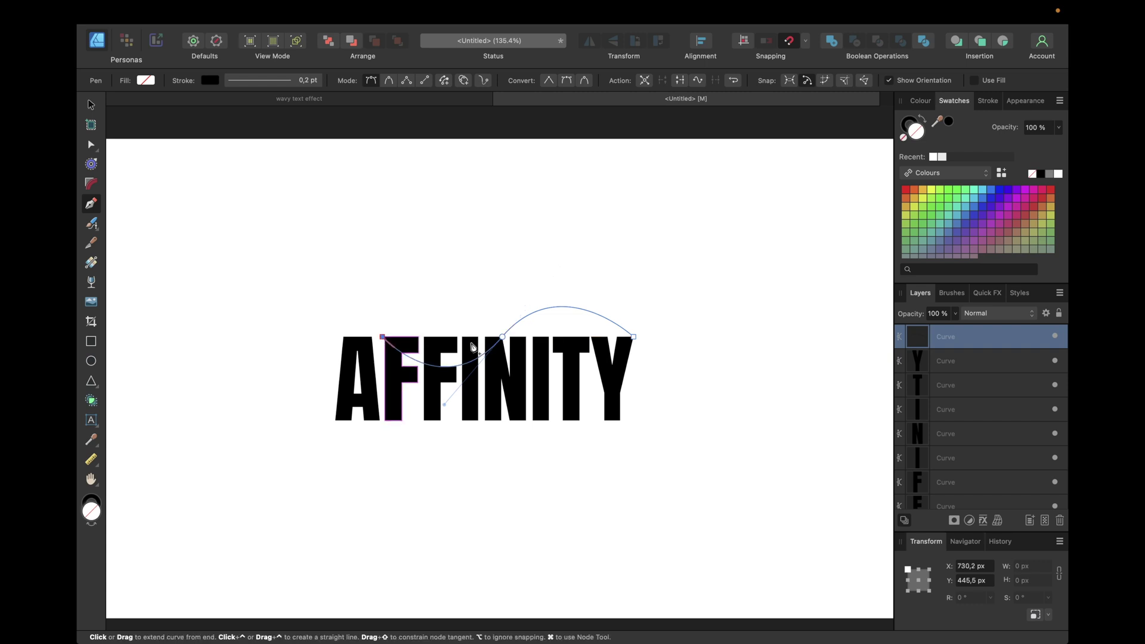
pyautogui.press('v')
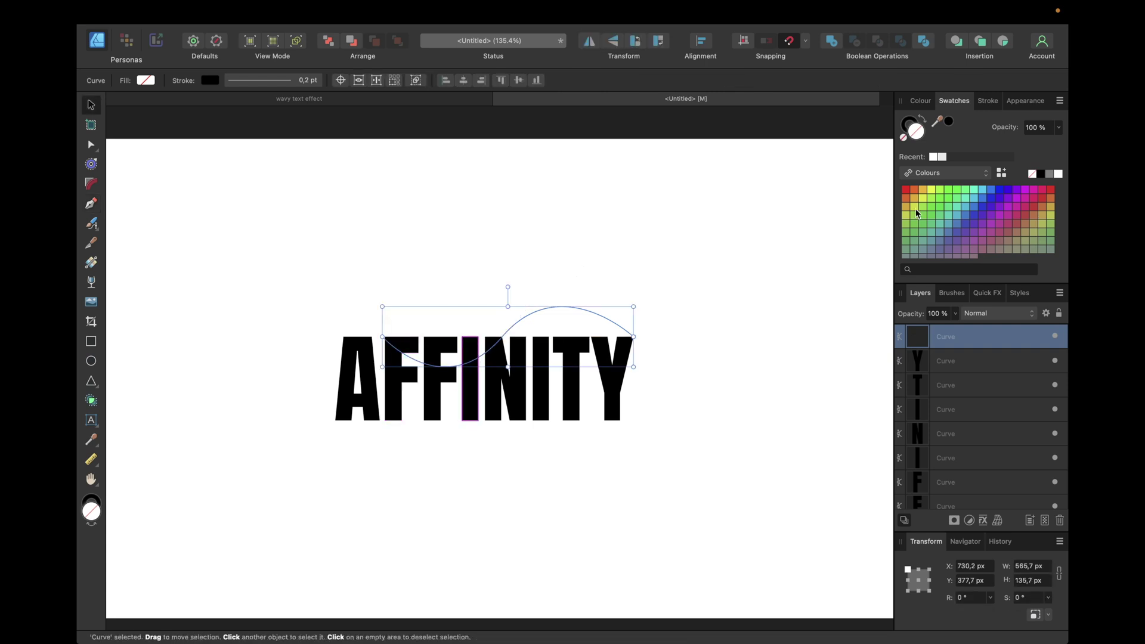
# - Give the wave curve a 2 pt stroke with square line ends
pyautogui.click(988, 101)
pyautogui.doubleClick(1038, 142)
pyautogui.write('3')
pyautogui.press('Return')
pyautogui.doubleClick(1026, 143)
pyautogui.write('2')
pyautogui.press('Return')
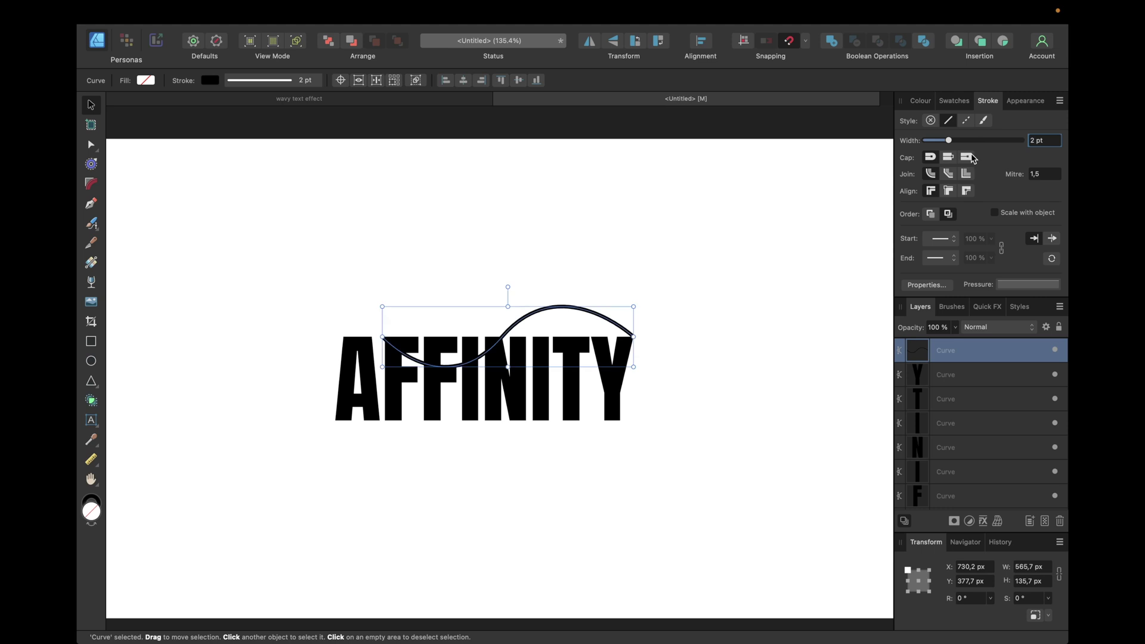
pyautogui.click(971, 158)
# - Colour the wave's stroke gold with no fill, and duplicate the curve
pyautogui.click(952, 101)
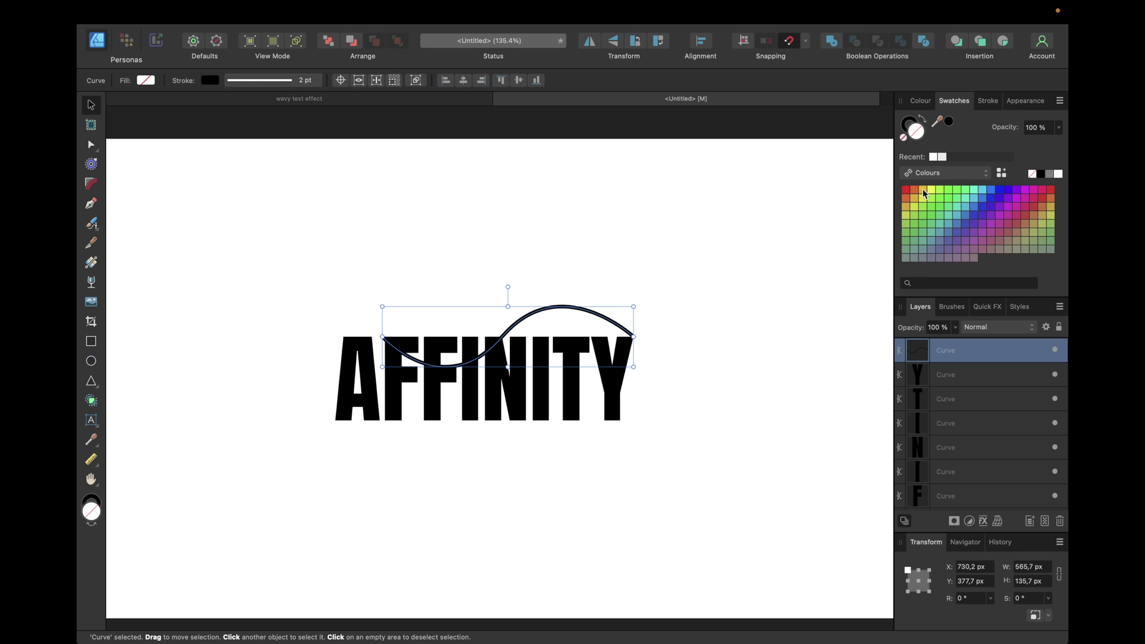
pyautogui.click(924, 190)
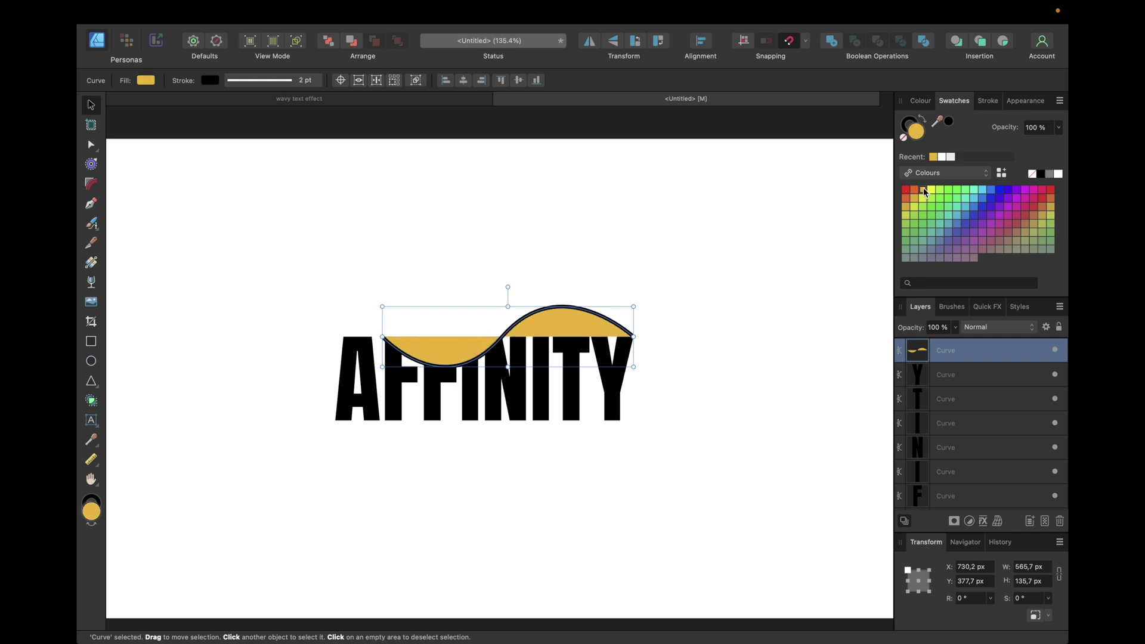
pyautogui.click(904, 140)
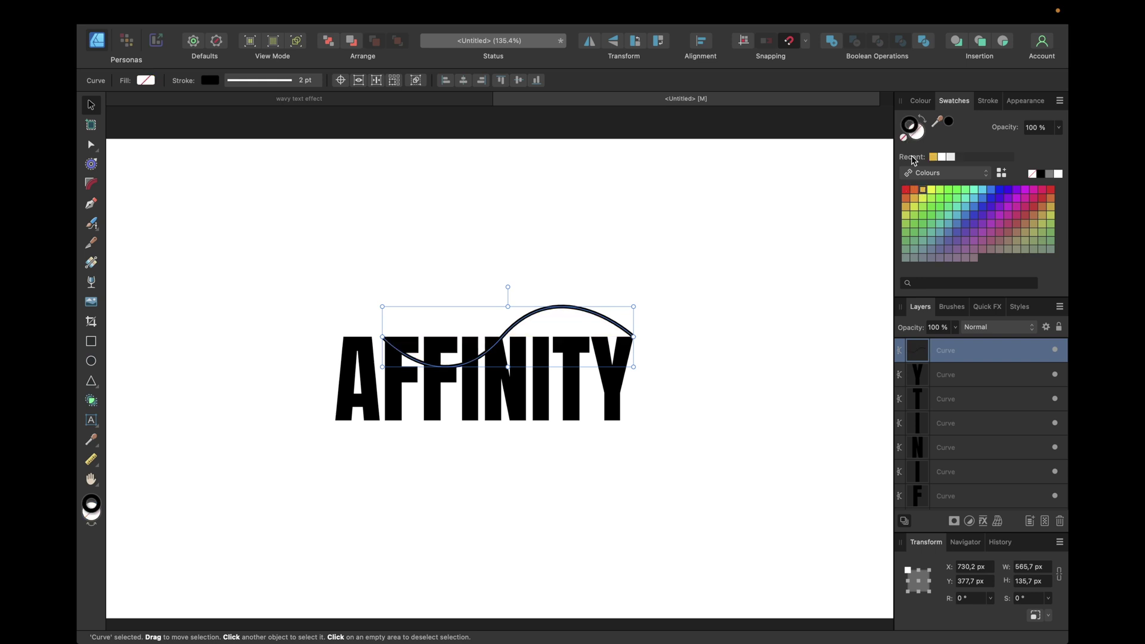
pyautogui.click(922, 191)
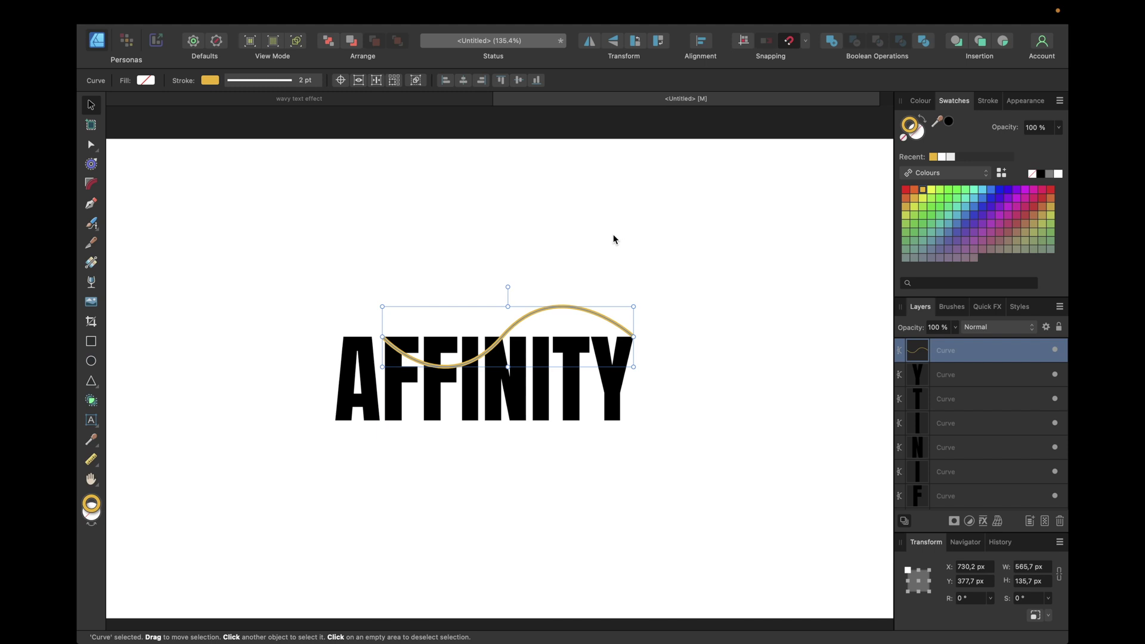
pyautogui.press('super+j')
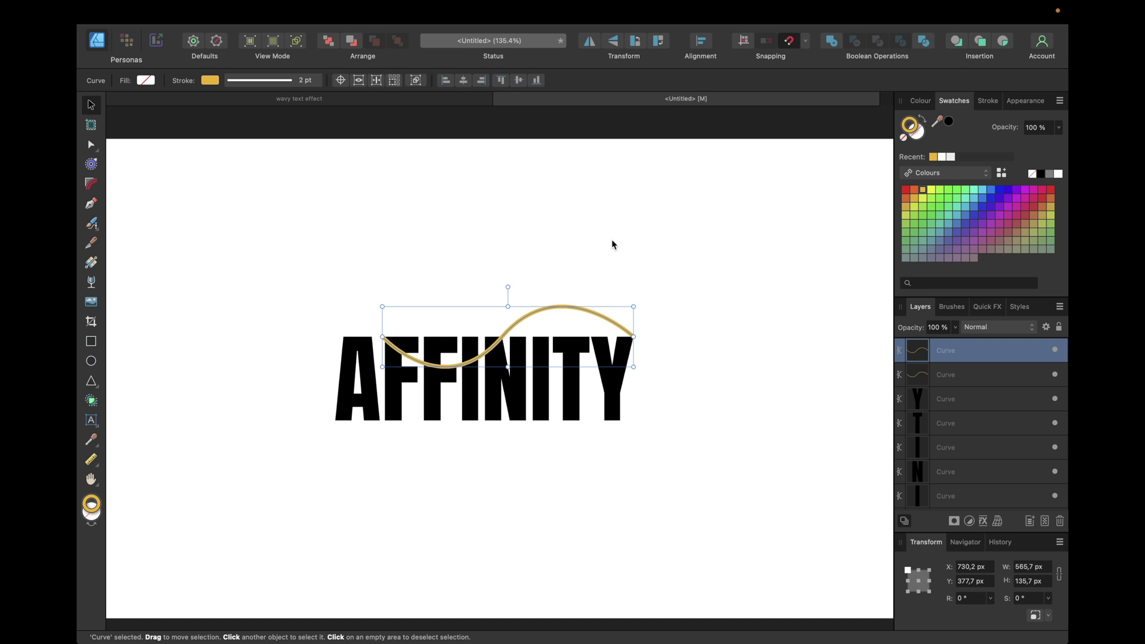
# - Move the duplicate wave down along the bottom of the letters
pyautogui.moveTo(545, 315); pyautogui.dragTo(539, 399)
pyautogui.click(728, 378)
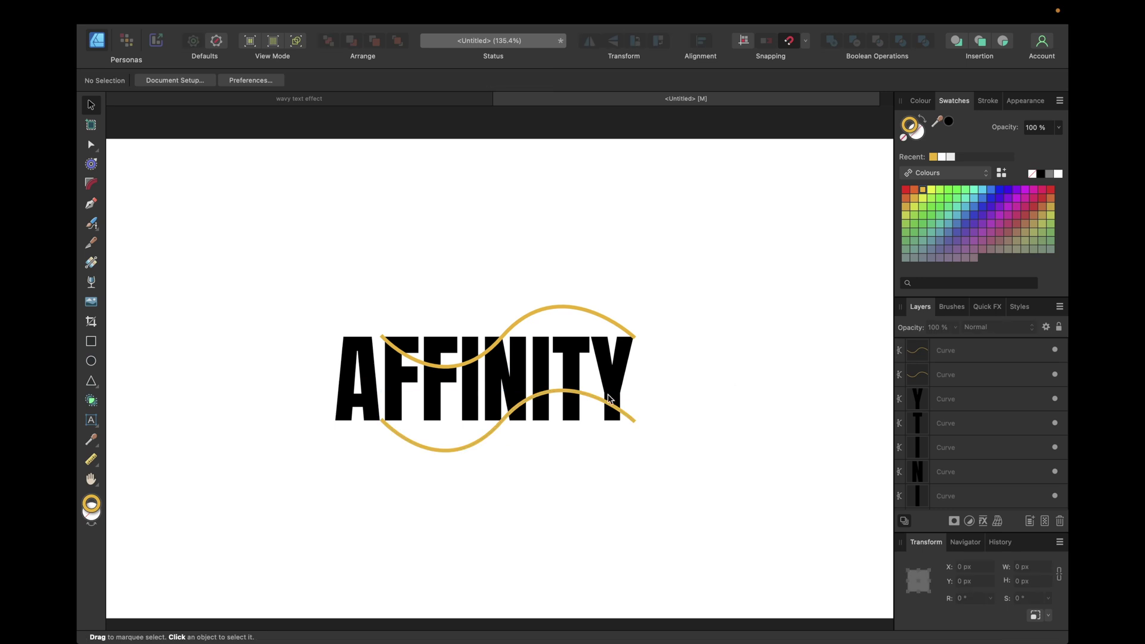
pyautogui.scroll(5, 532, 427)
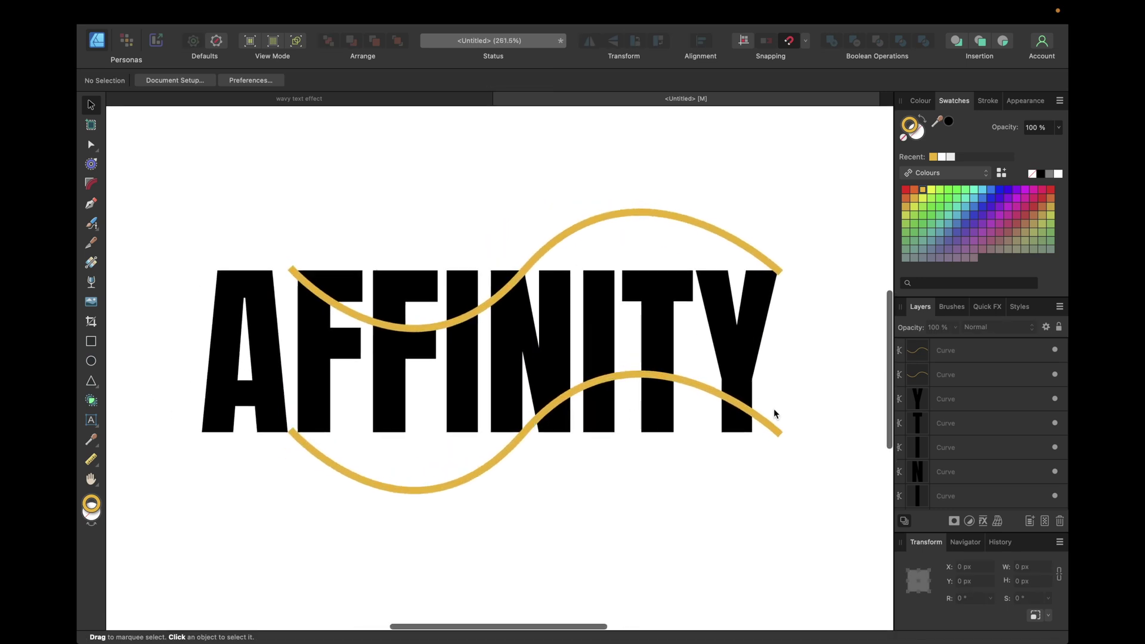
pyautogui.scroll(-2, 905, 440)
pyautogui.scroll(-3, 905, 440)
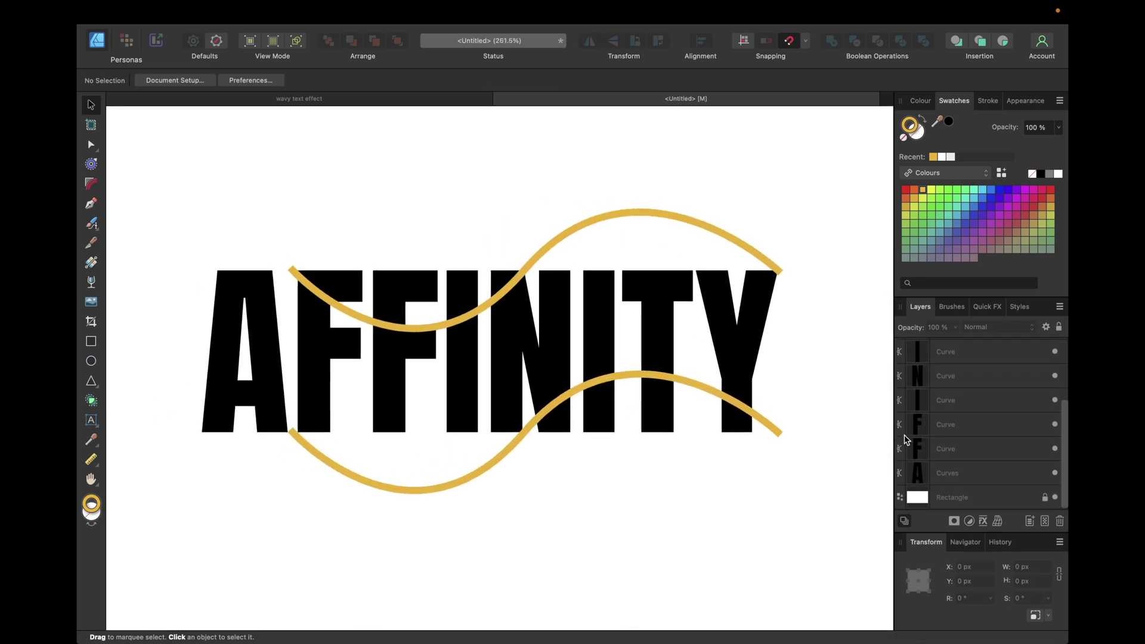
pyautogui.click(931, 451)
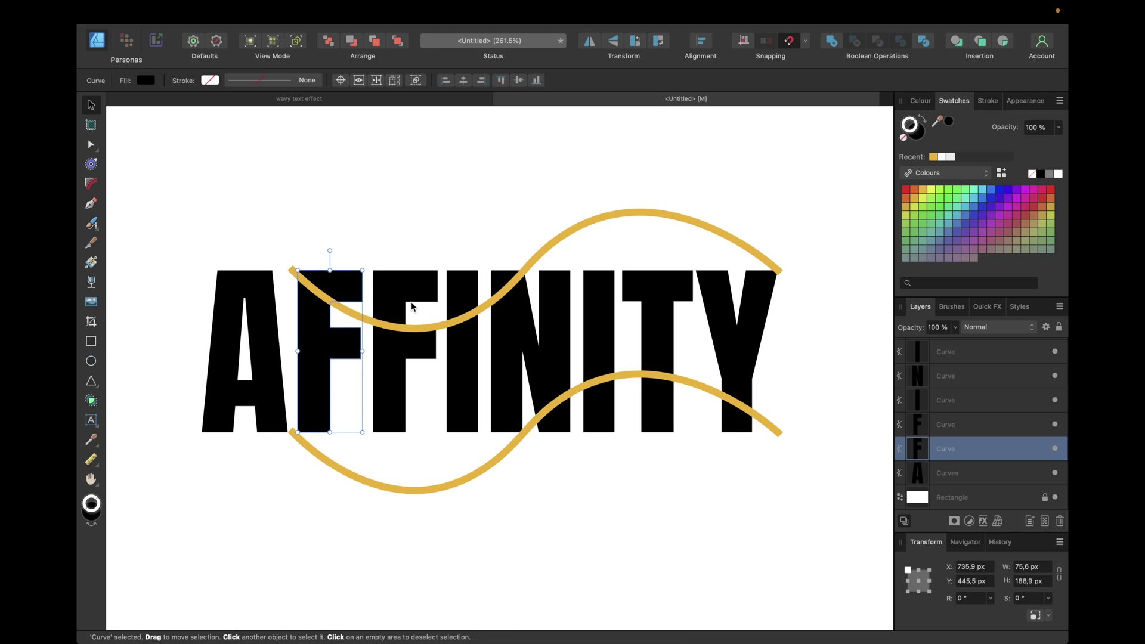
# - Quad-warp the first F so its corners sit on the upper and lower waves
pyautogui.click(998, 521)
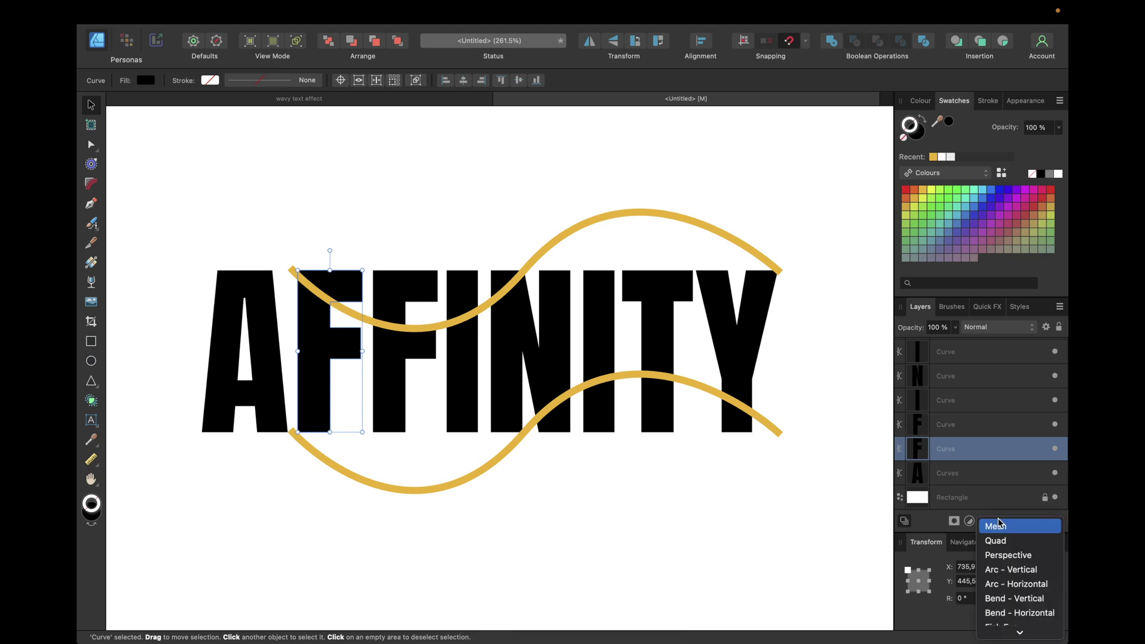
pyautogui.click(999, 541)
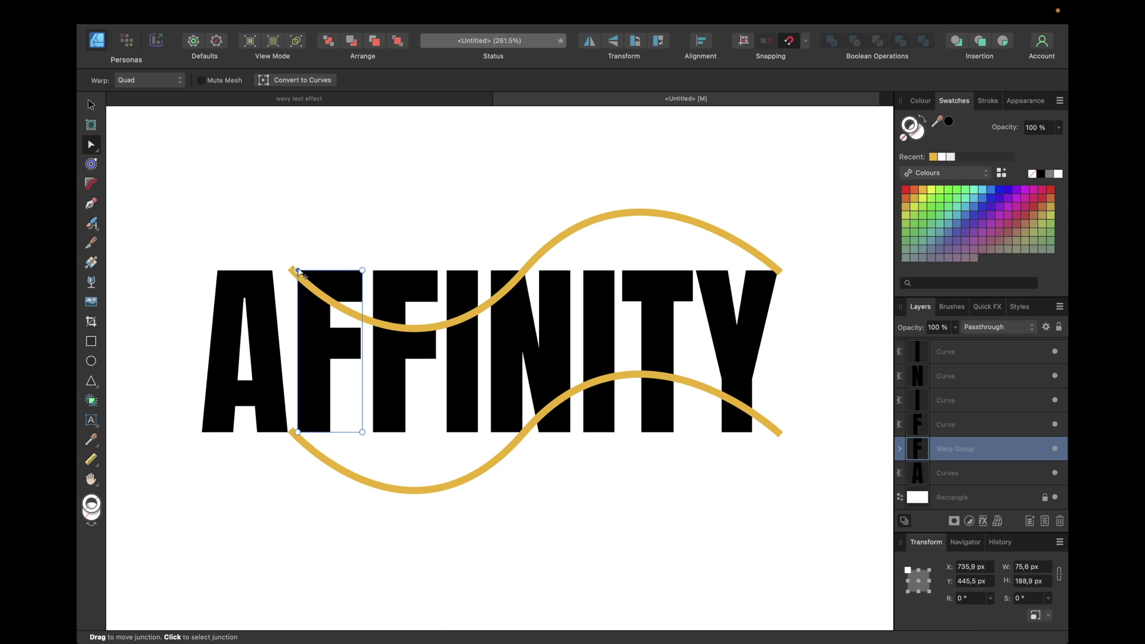
pyautogui.moveTo(298, 272); pyautogui.dragTo(301, 277)
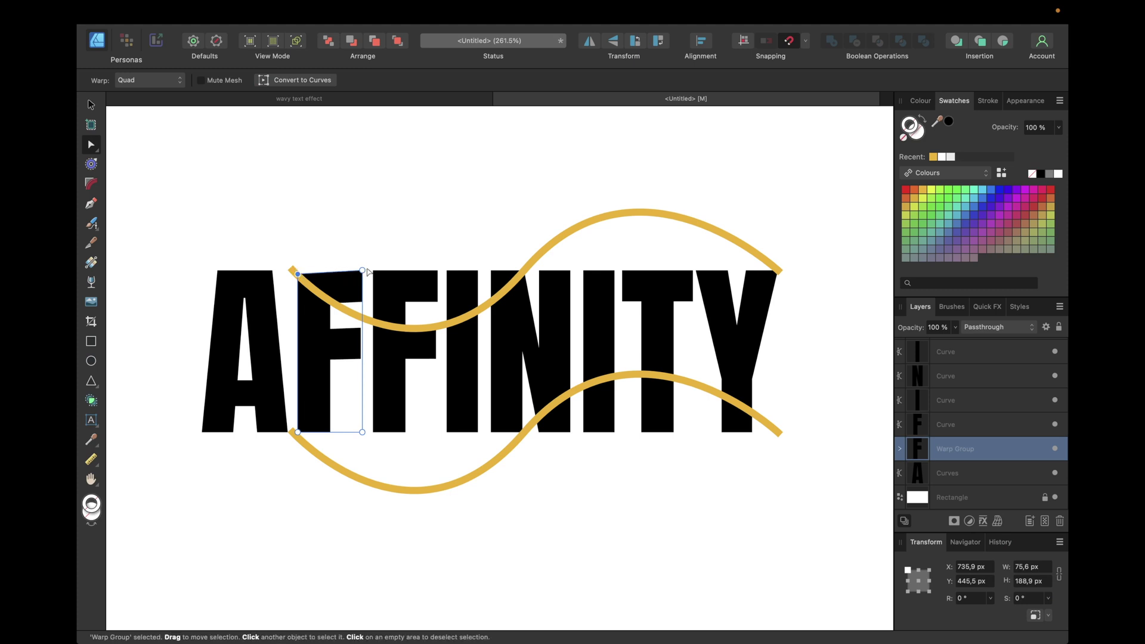
pyautogui.moveTo(363, 272); pyautogui.dragTo(364, 319)
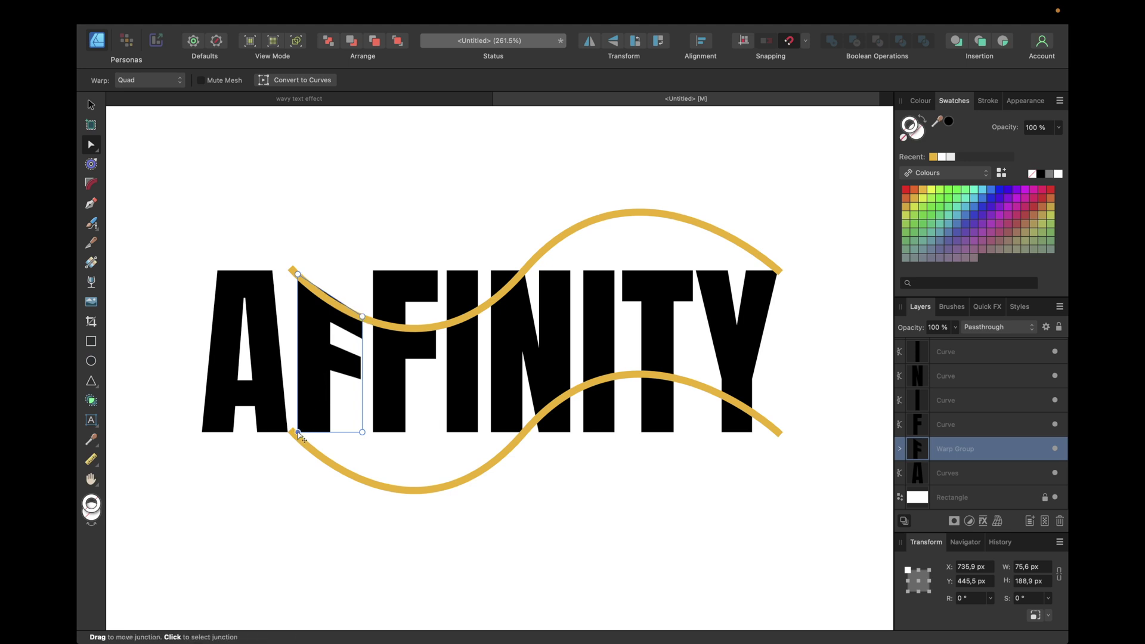
pyautogui.moveTo(298, 432); pyautogui.dragTo(362, 482)
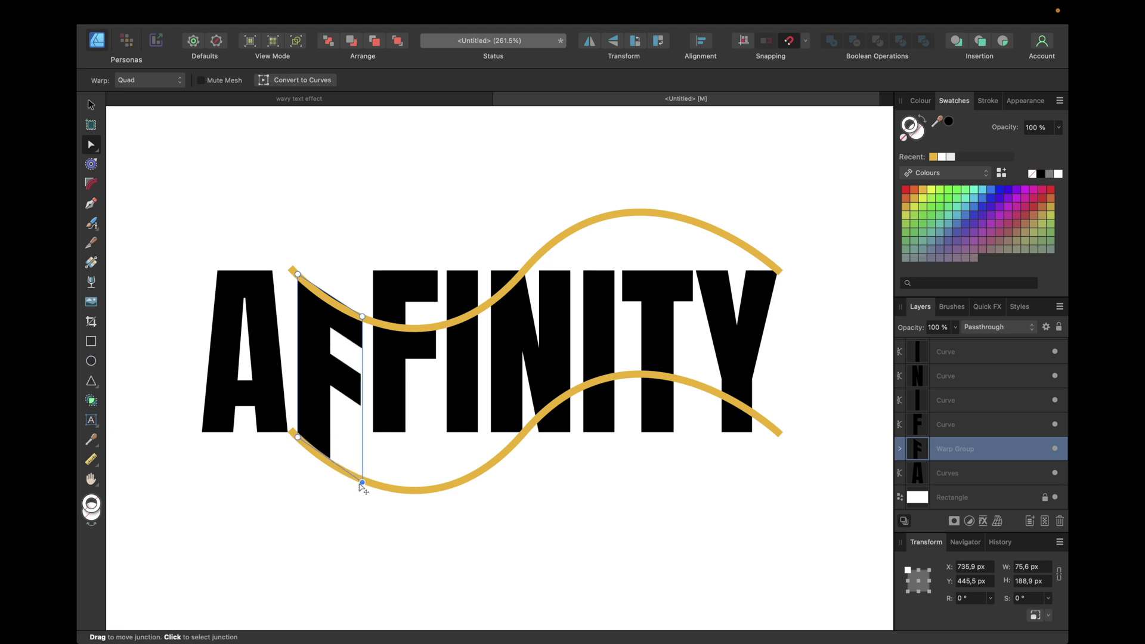
# - Quad-warp the second F, fitting all four corners onto the two waves
pyautogui.click(390, 372)
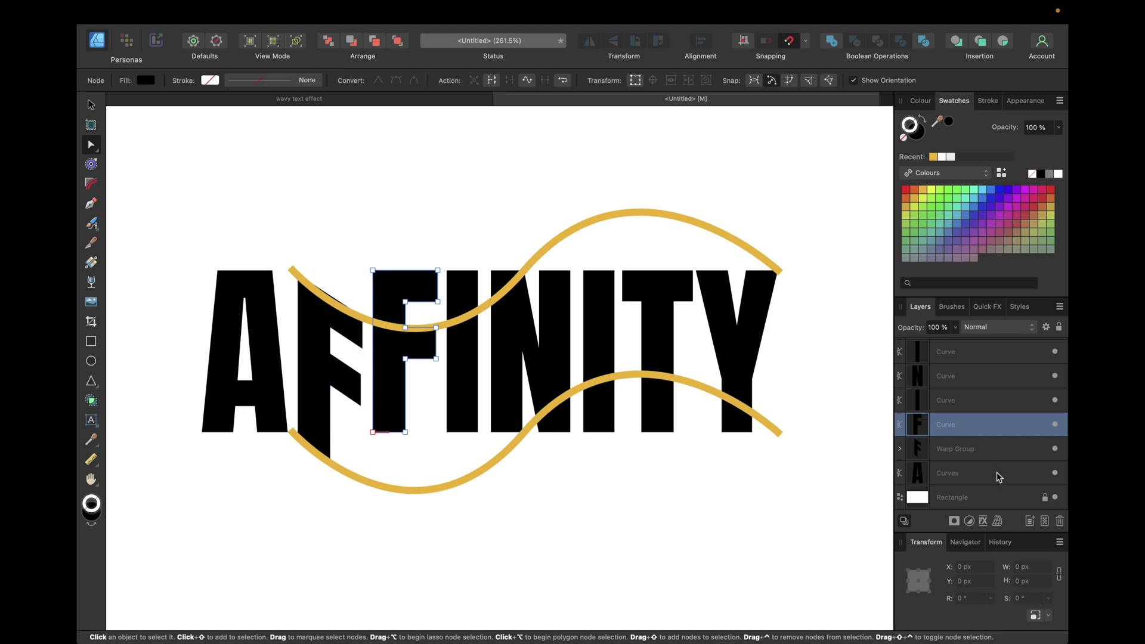
pyautogui.click(997, 521)
pyautogui.click(1000, 545)
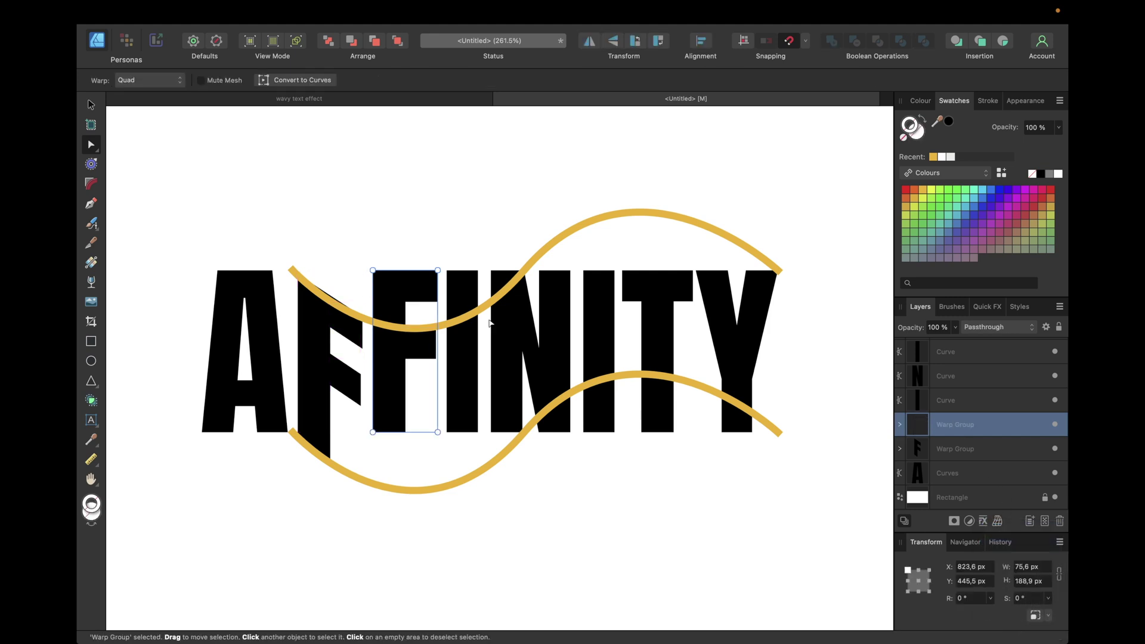
pyautogui.moveTo(373, 271); pyautogui.dragTo(374, 320)
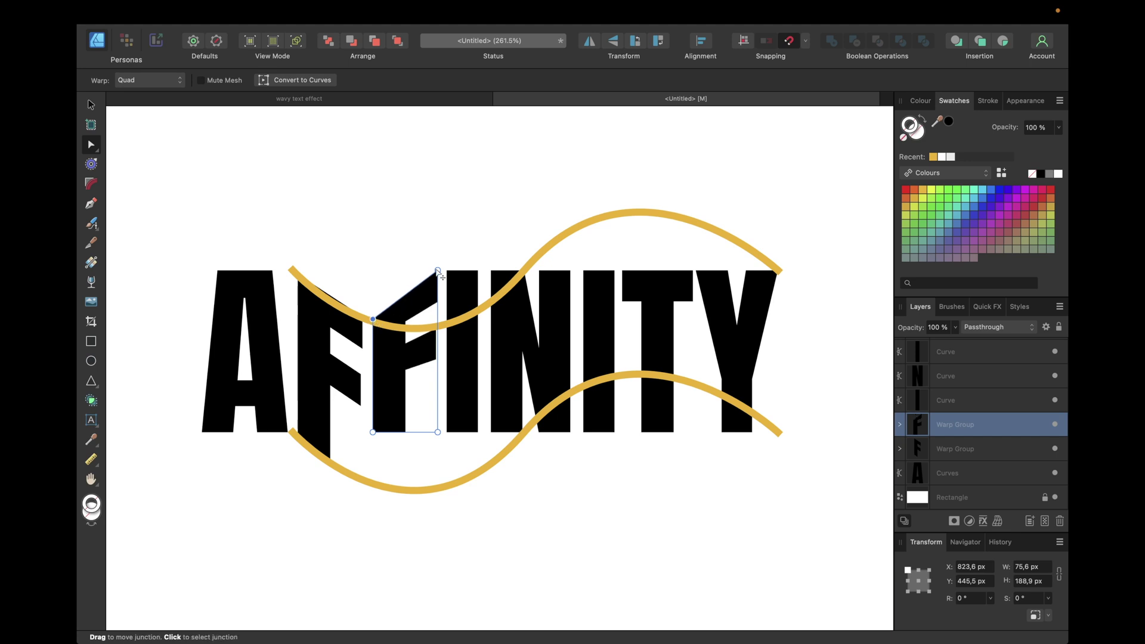
pyautogui.moveTo(438, 271); pyautogui.dragTo(437, 325)
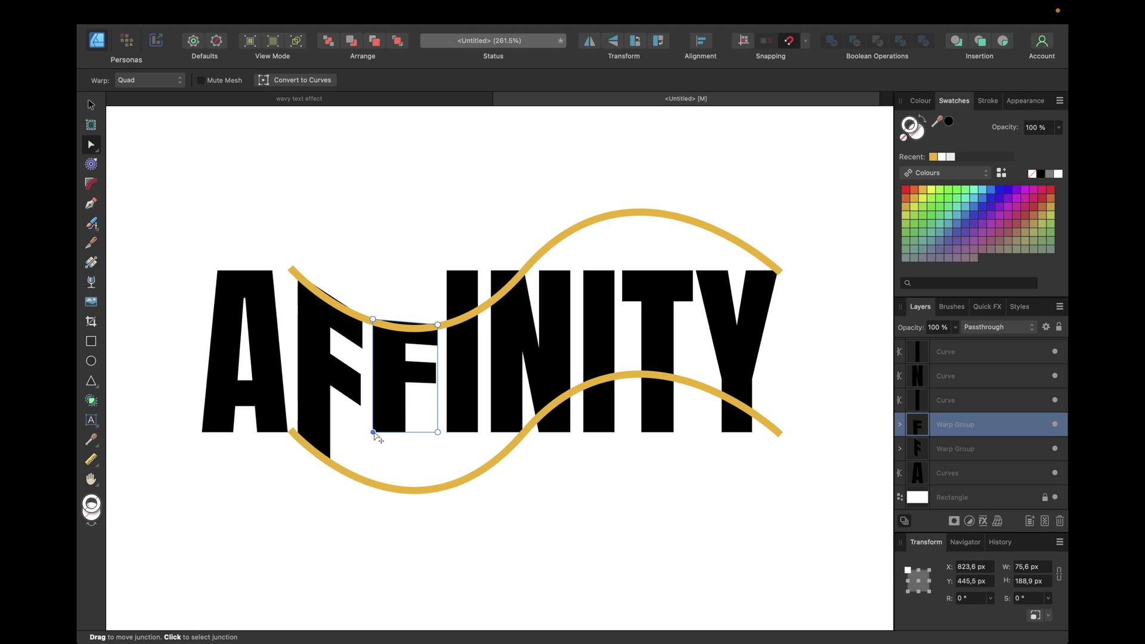
pyautogui.moveTo(373, 432); pyautogui.dragTo(372, 483)
pyautogui.click(437, 433)
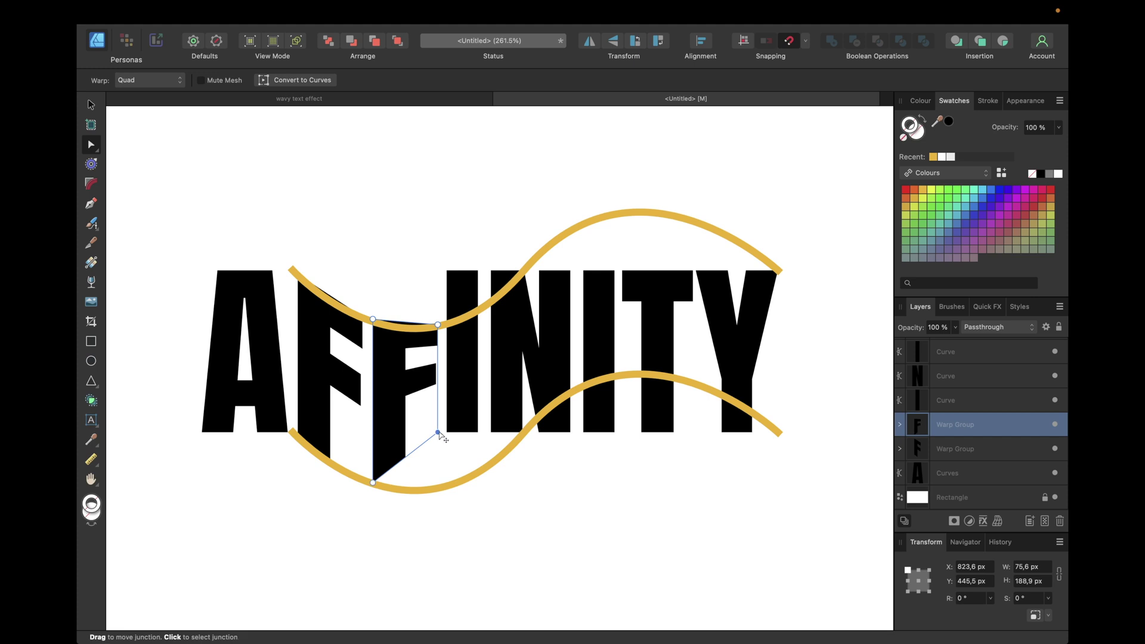
pyautogui.moveTo(439, 433); pyautogui.dragTo(440, 495)
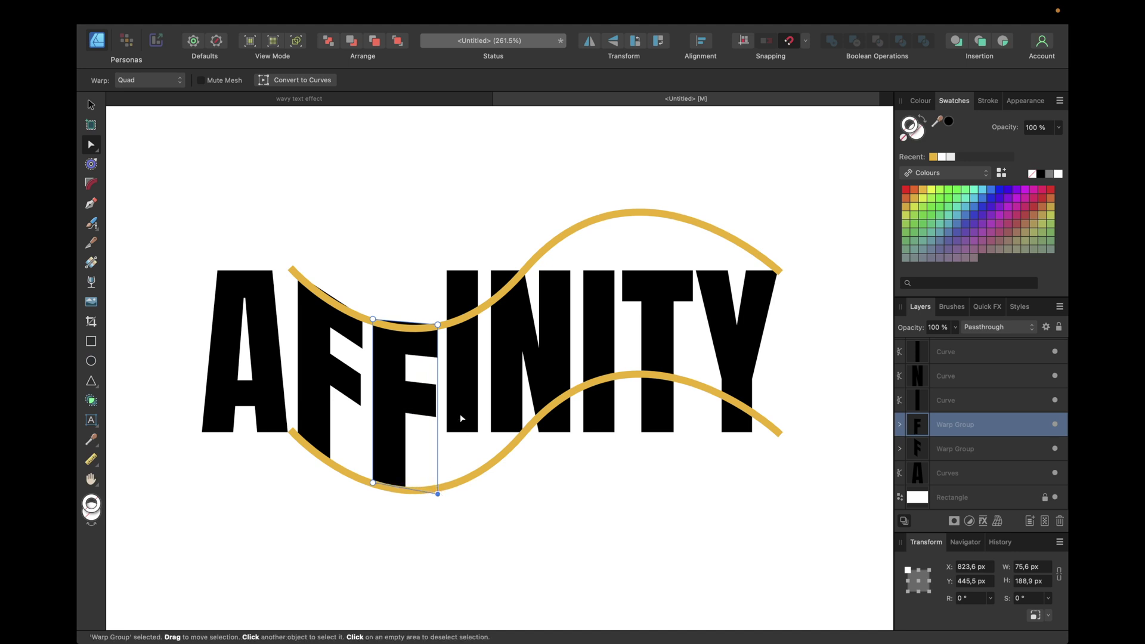
# - Quad-warp the first I so its top and bottom follow the waves
pyautogui.click(461, 391)
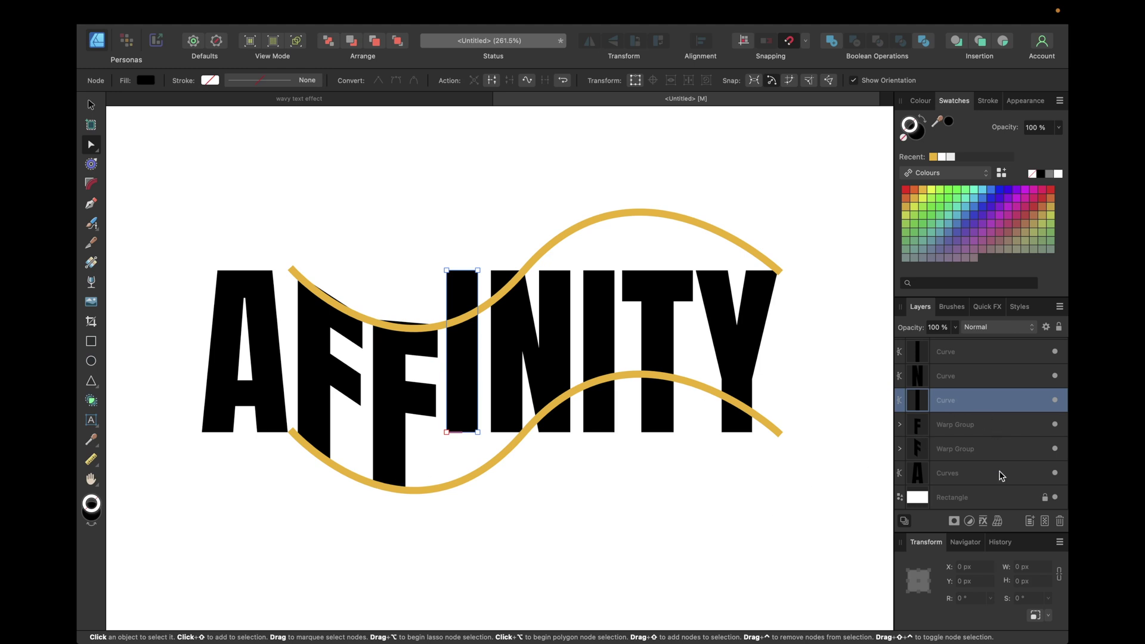
pyautogui.click(997, 520)
pyautogui.click(989, 544)
pyautogui.moveTo(447, 270); pyautogui.dragTo(447, 321)
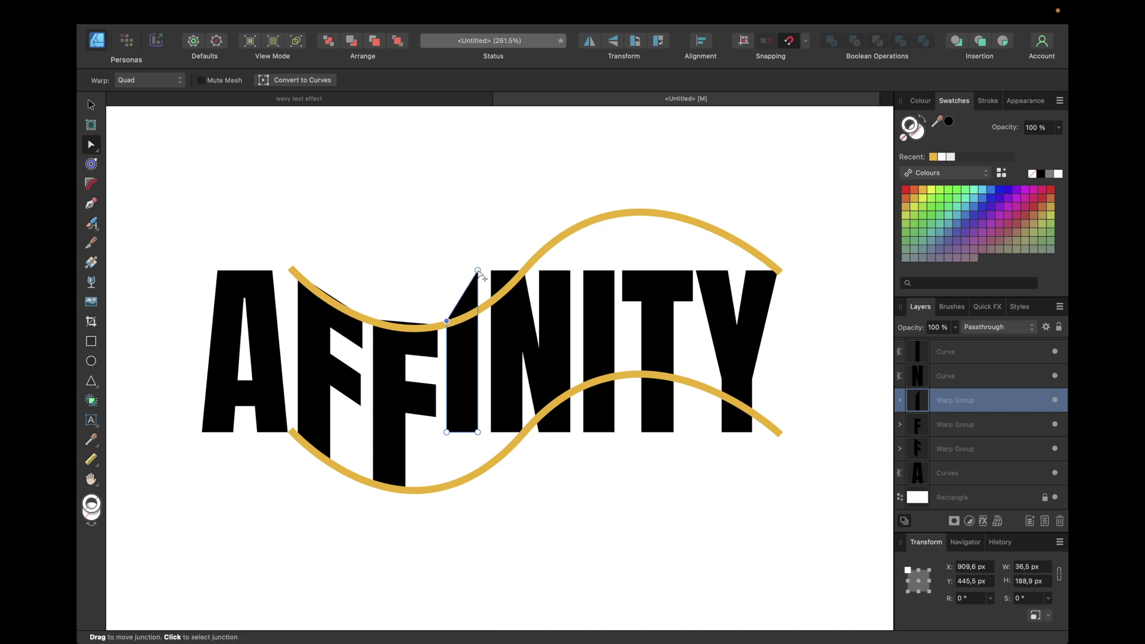
pyautogui.moveTo(479, 272); pyautogui.dragTo(480, 310)
pyautogui.moveTo(448, 485); pyautogui.dragTo(449, 487)
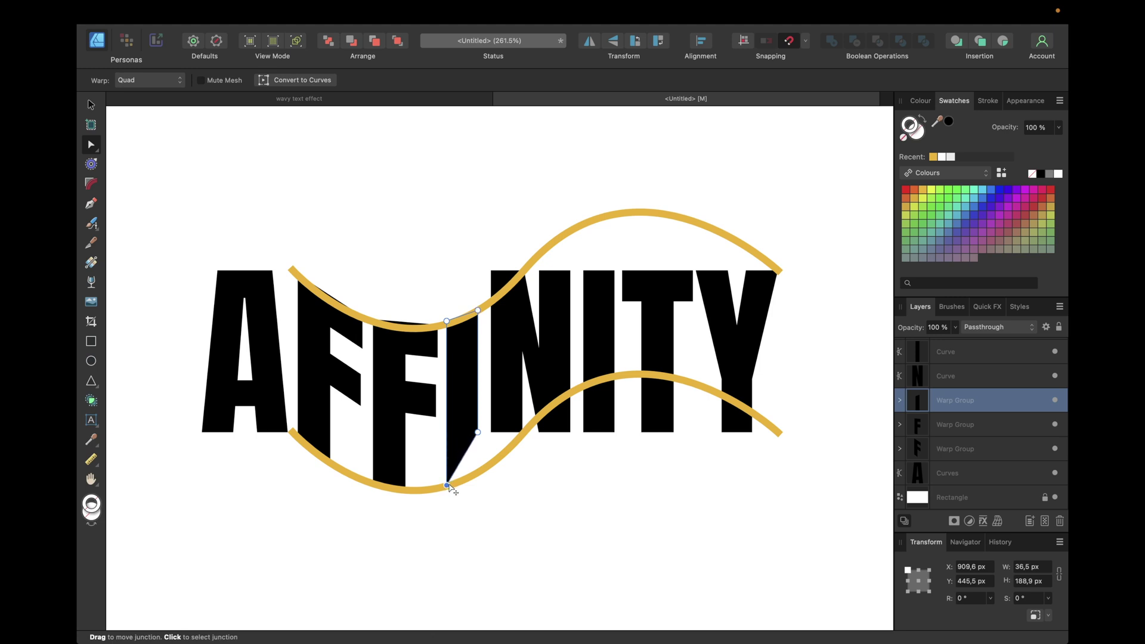
pyautogui.moveTo(478, 432); pyautogui.dragTo(478, 470)
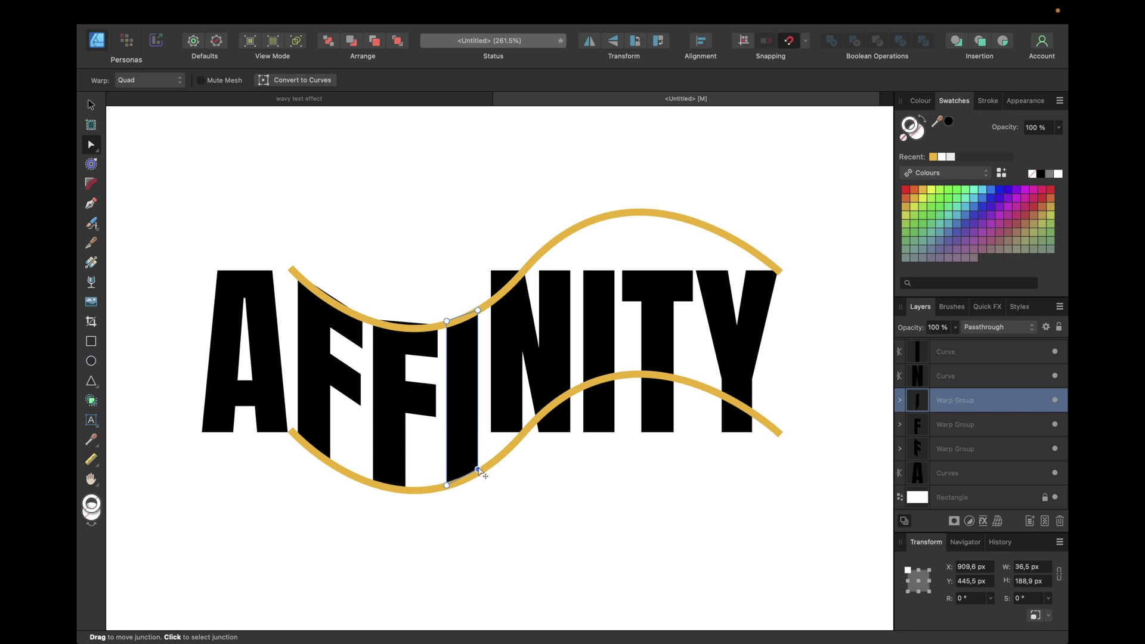
pyautogui.click(534, 353)
# - Quad-warp the N, moving its four corners onto the upper and lower waves
pyautogui.click(1006, 523)
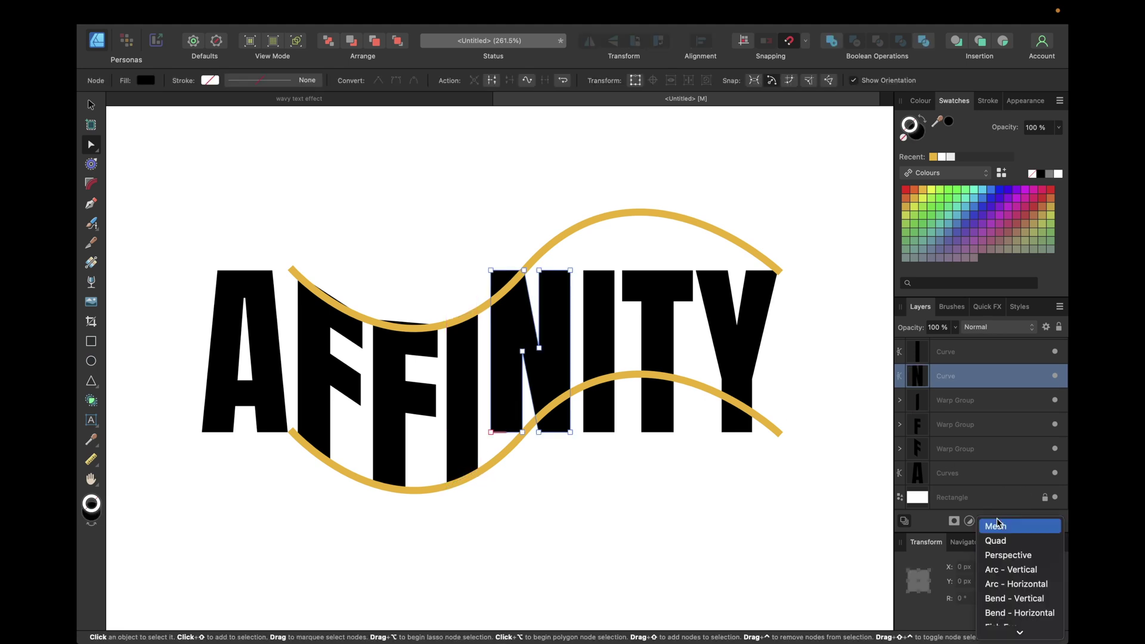
pyautogui.click(1006, 540)
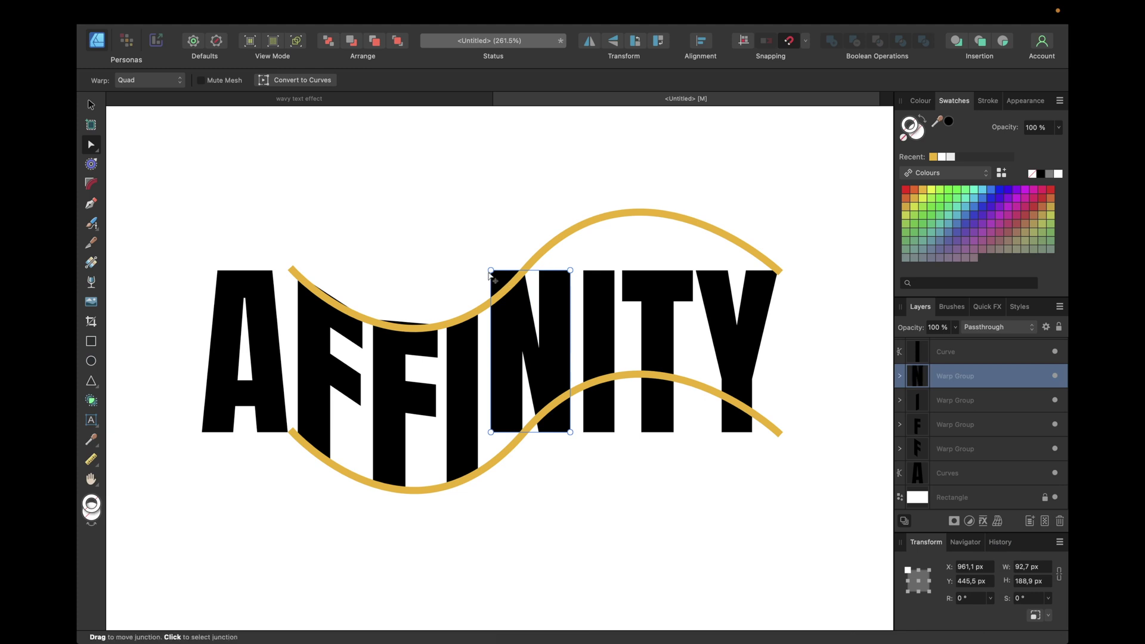
pyautogui.moveTo(491, 272); pyautogui.dragTo(491, 297)
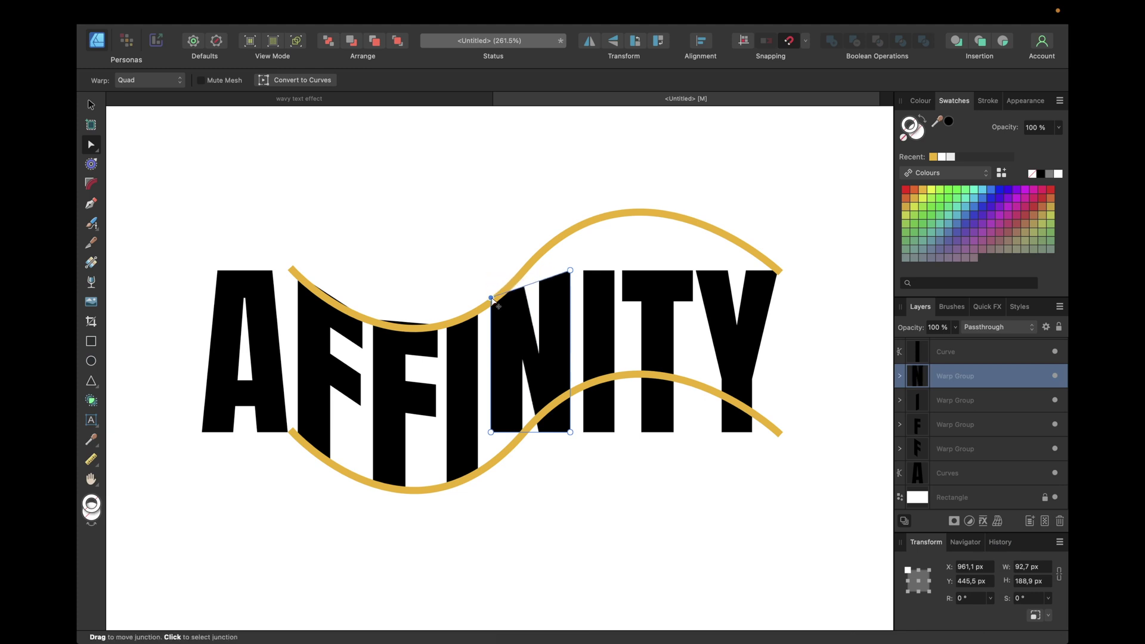
pyautogui.click(571, 270)
pyautogui.moveTo(571, 271); pyautogui.dragTo(571, 231)
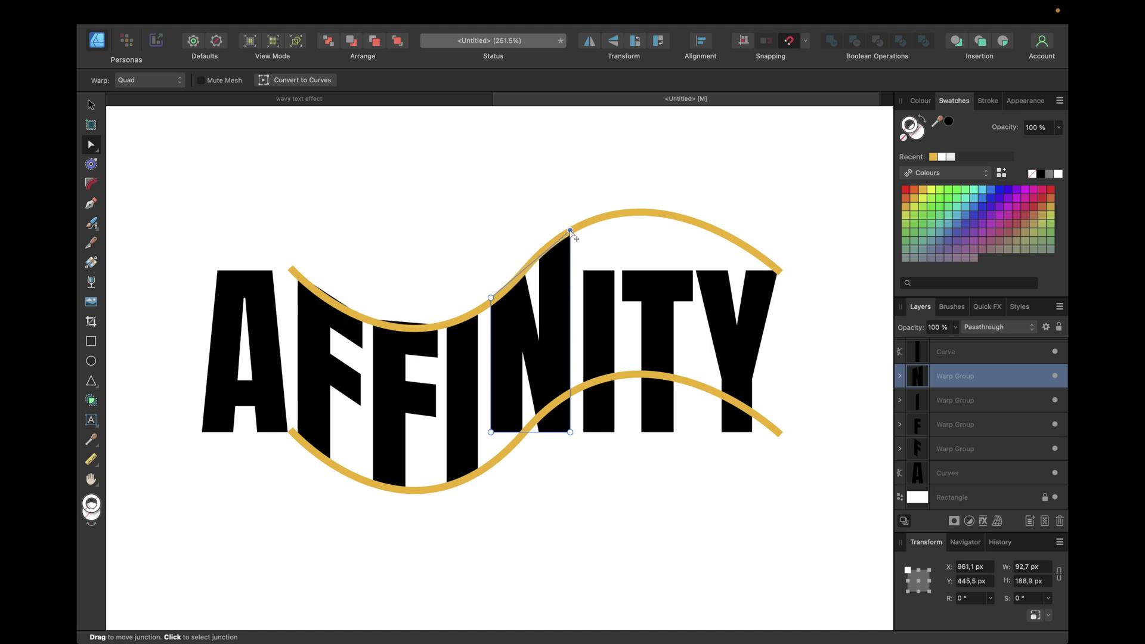
pyautogui.click(491, 432)
pyautogui.moveTo(491, 433); pyautogui.dragTo(491, 461)
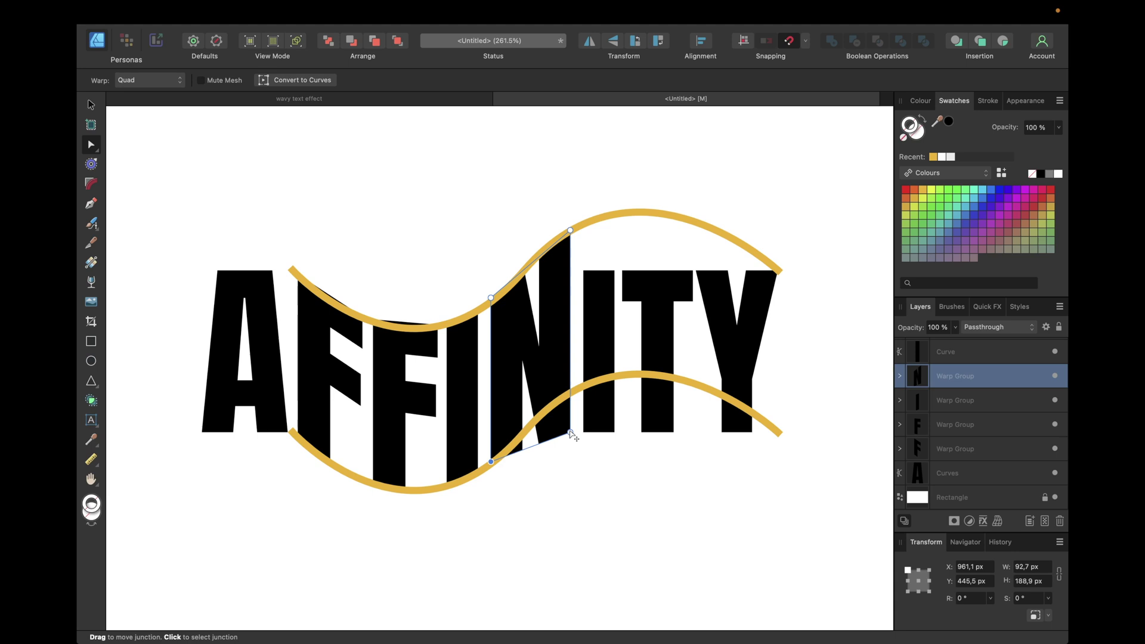
pyautogui.moveTo(570, 433); pyautogui.dragTo(570, 396)
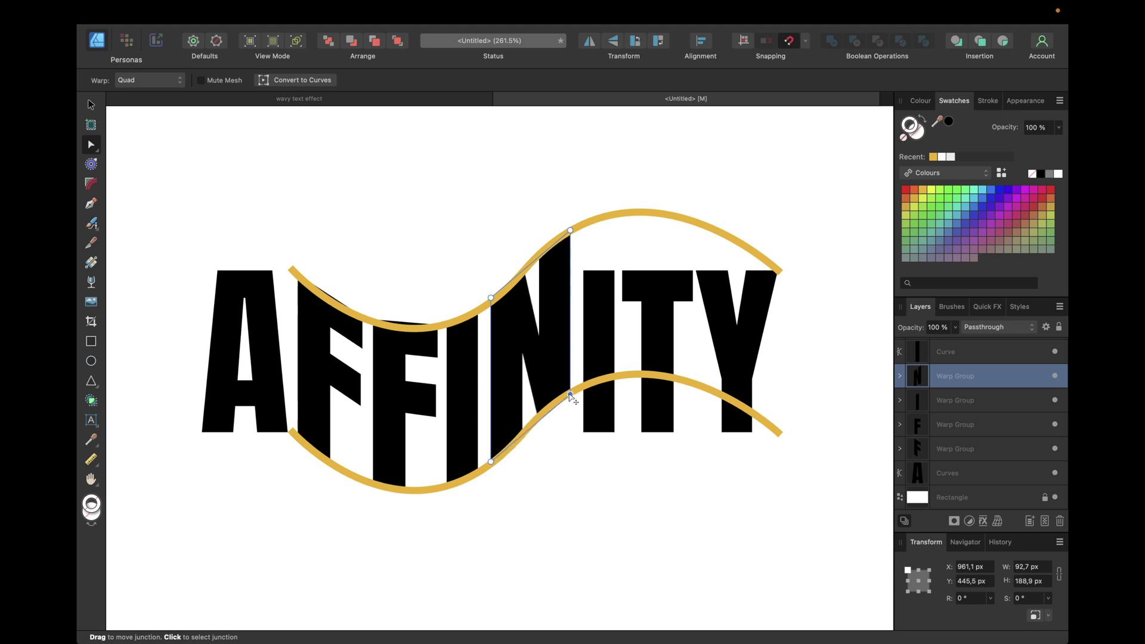
# - Quad-warp the second I, pulling its corners up onto the two waves
pyautogui.click(602, 352)
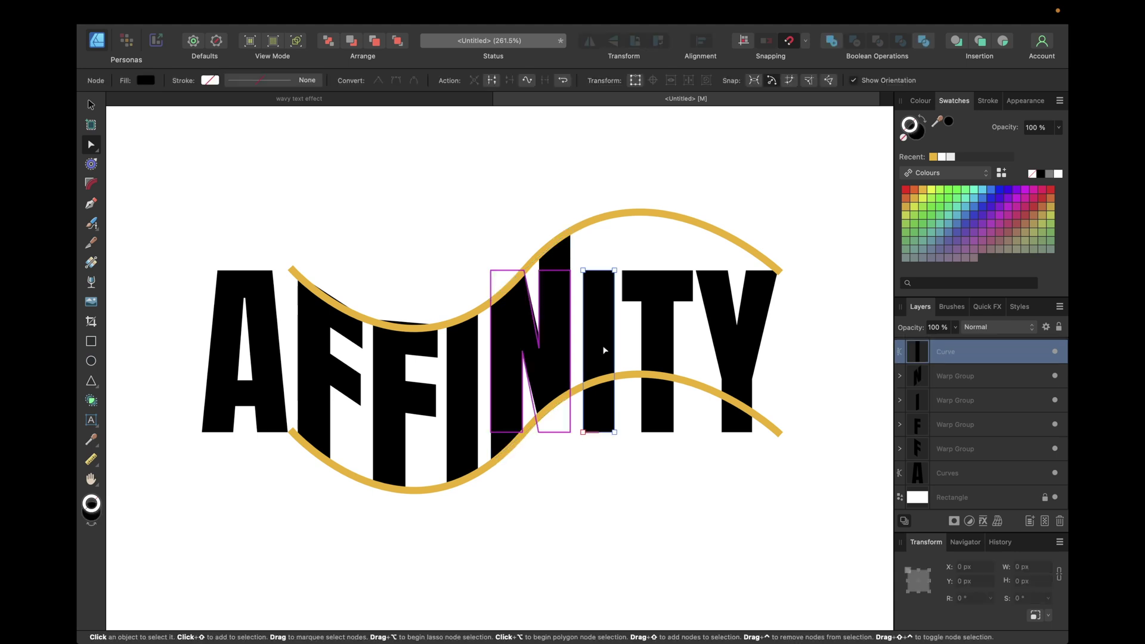
pyautogui.click(999, 522)
pyautogui.click(996, 544)
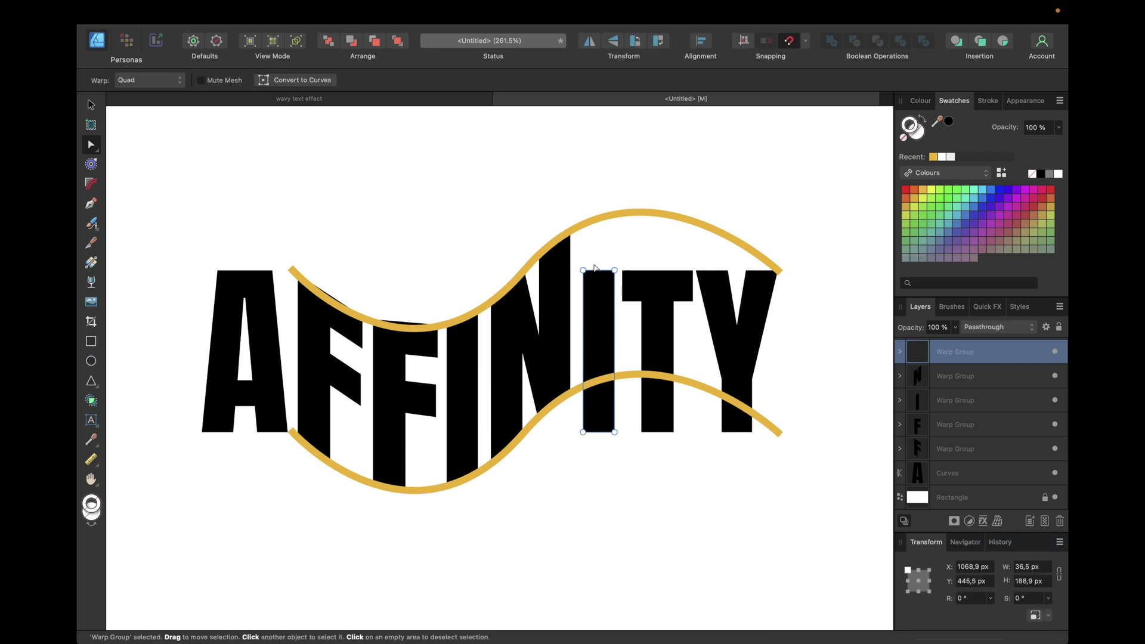
pyautogui.moveTo(584, 271); pyautogui.dragTo(583, 228)
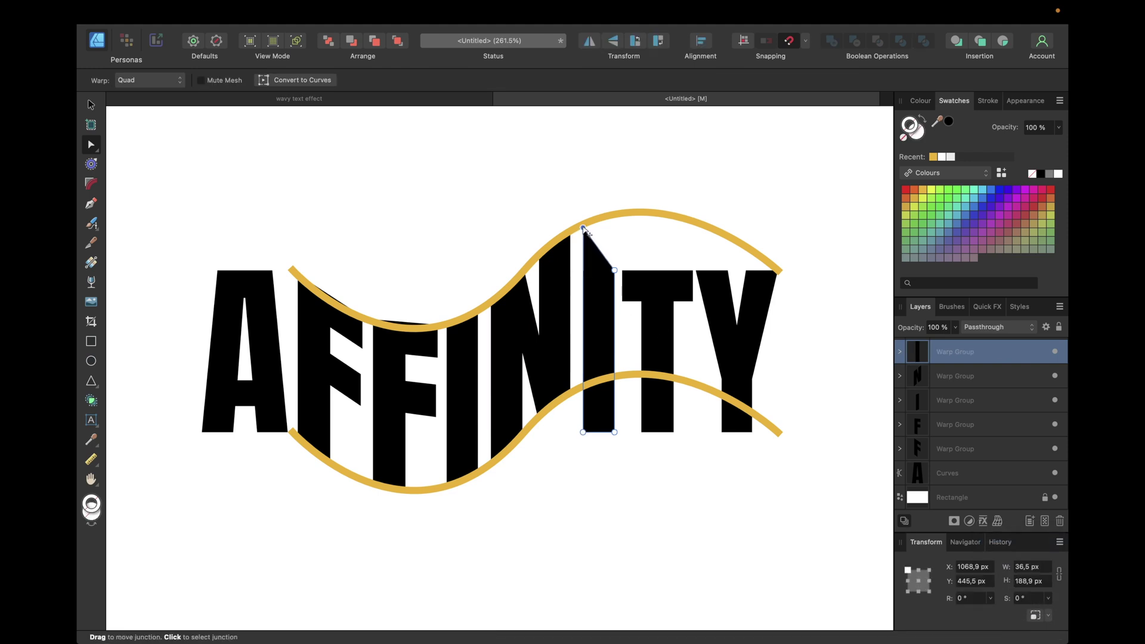
pyautogui.moveTo(614, 272); pyautogui.dragTo(615, 218)
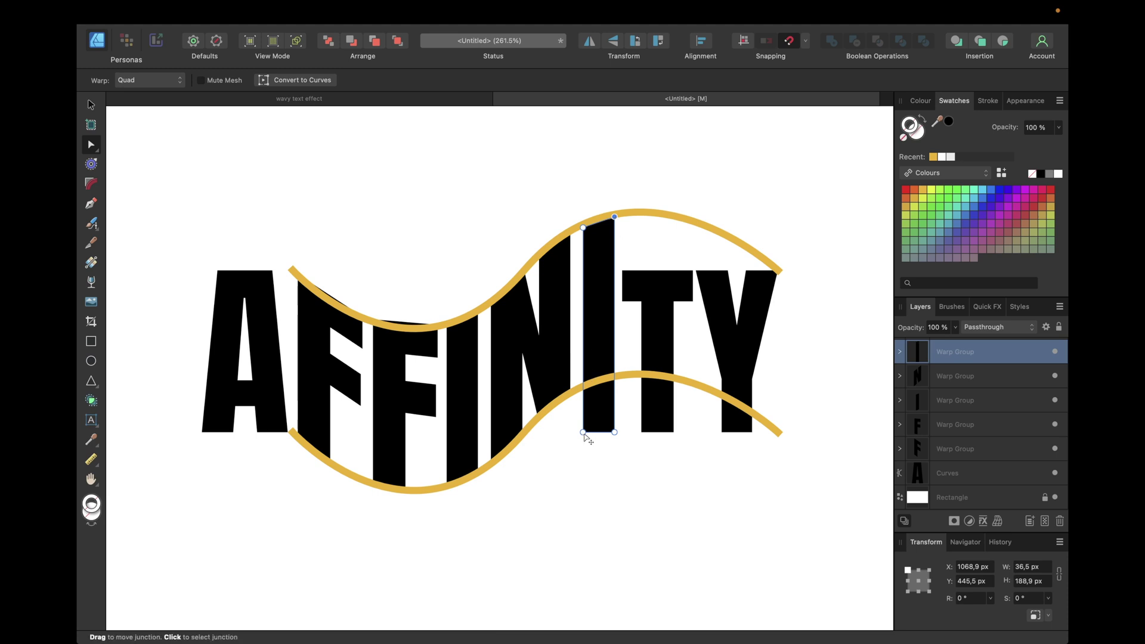
pyautogui.moveTo(583, 432); pyautogui.dragTo(583, 386)
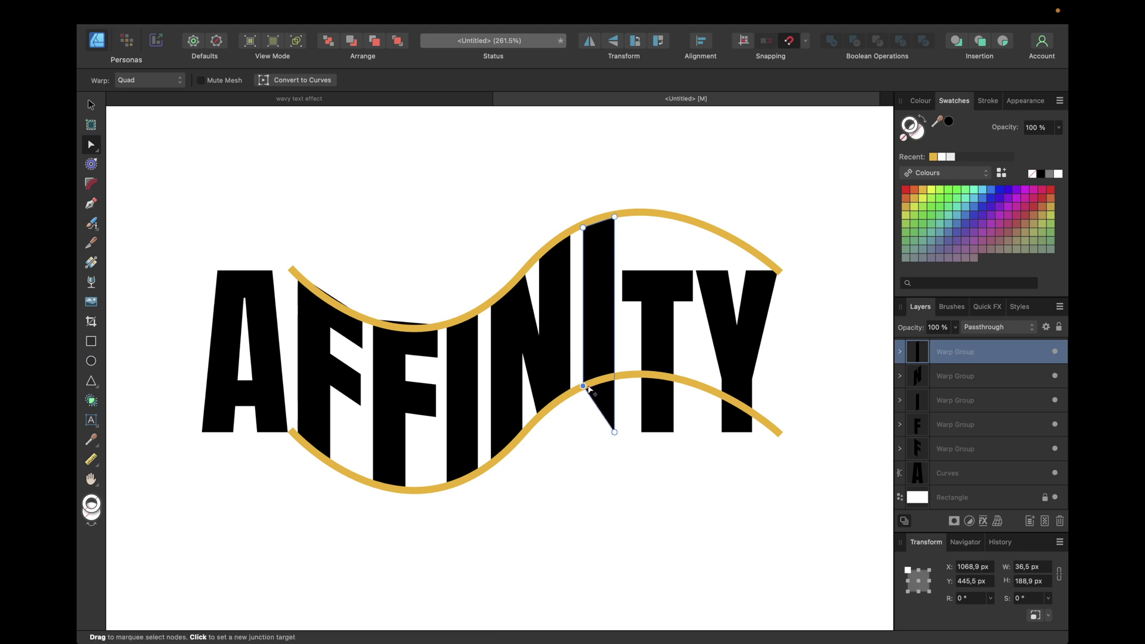
pyautogui.click(614, 432)
pyautogui.moveTo(615, 432); pyautogui.dragTo(614, 376)
pyautogui.click(656, 388)
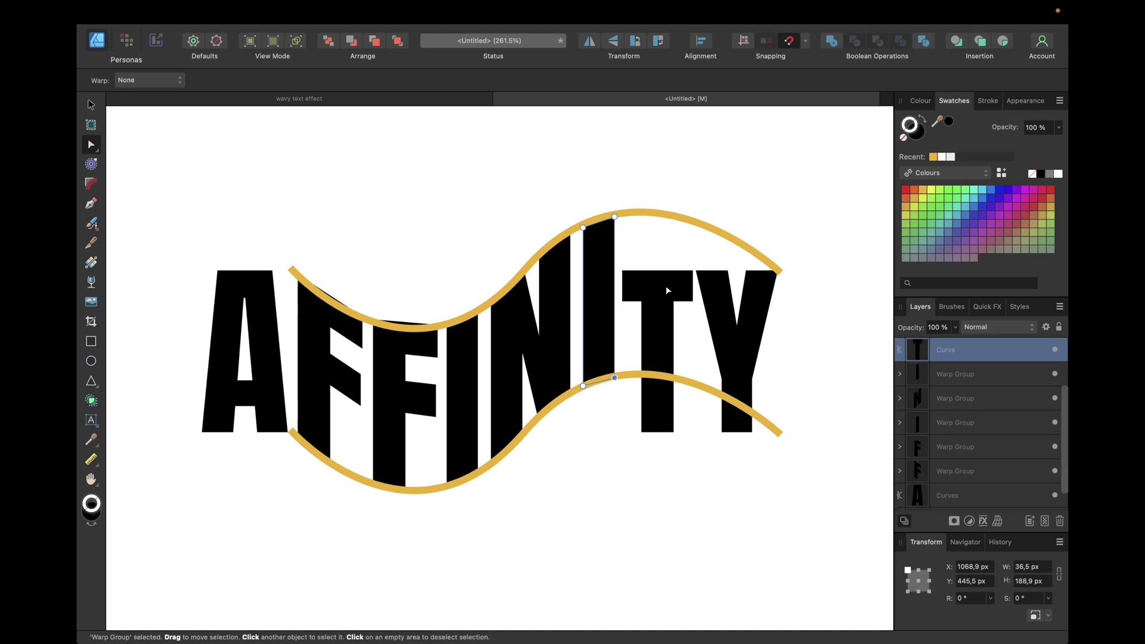
# - Quad-warp the T so all four corners meet the upper and lower waves
pyautogui.click(998, 521)
pyautogui.click(1028, 543)
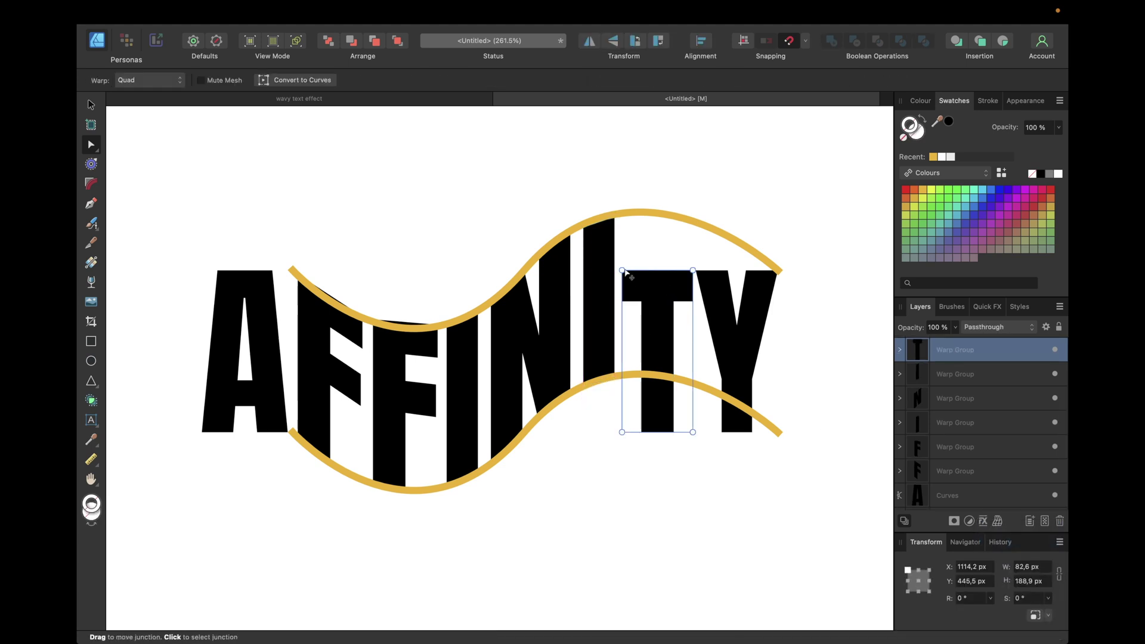
pyautogui.moveTo(622, 270); pyautogui.dragTo(623, 214)
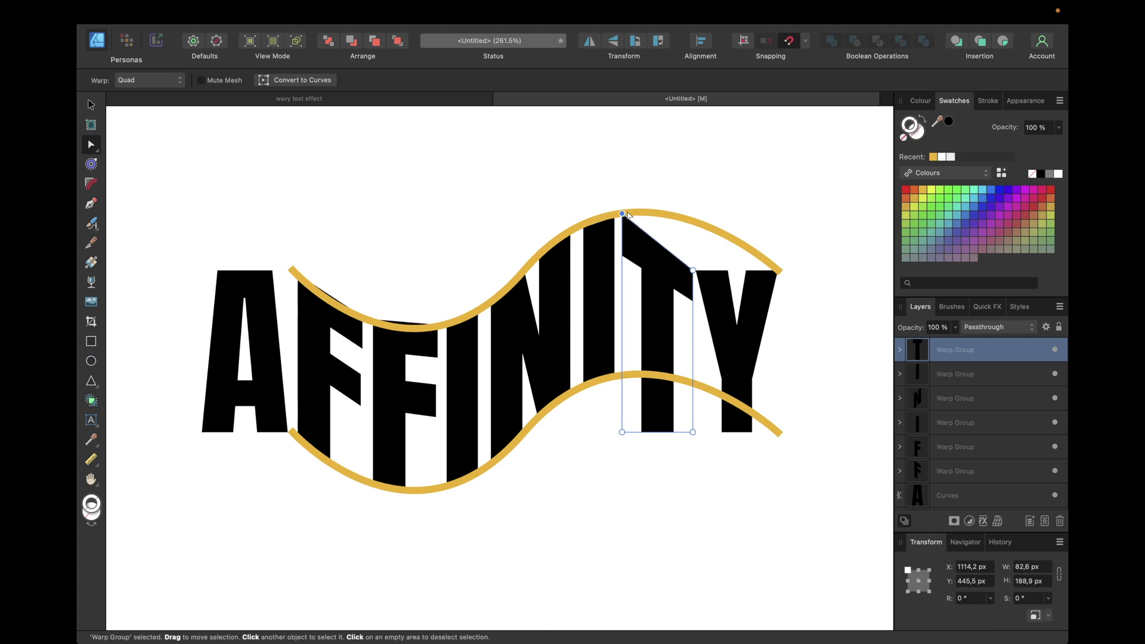
pyautogui.moveTo(693, 271); pyautogui.dragTo(693, 220)
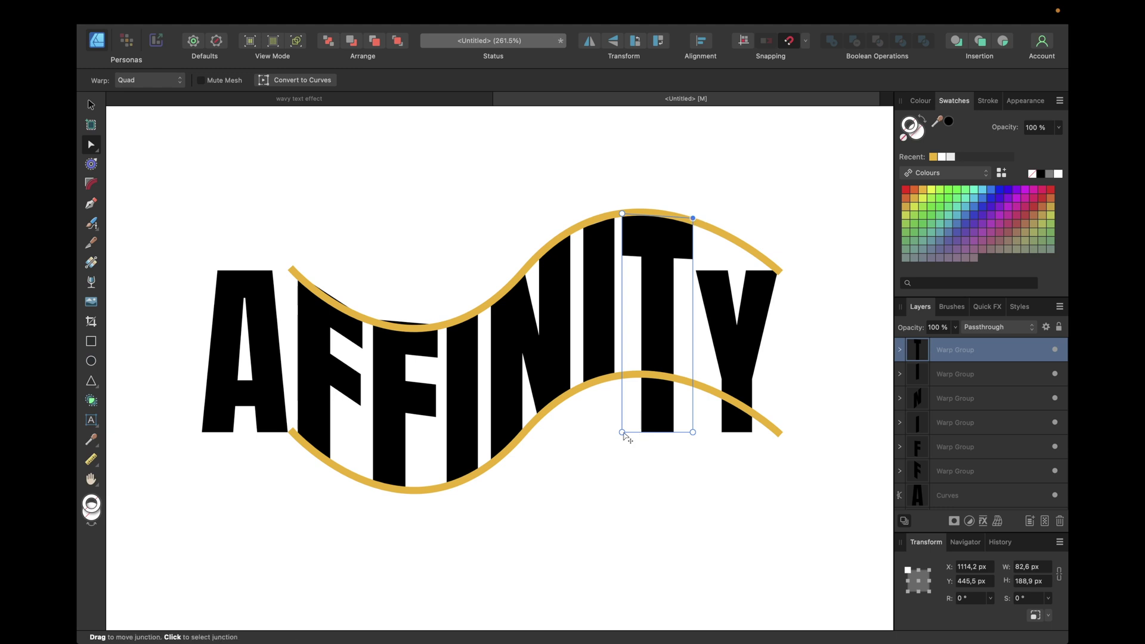
pyautogui.moveTo(622, 433); pyautogui.dragTo(622, 376)
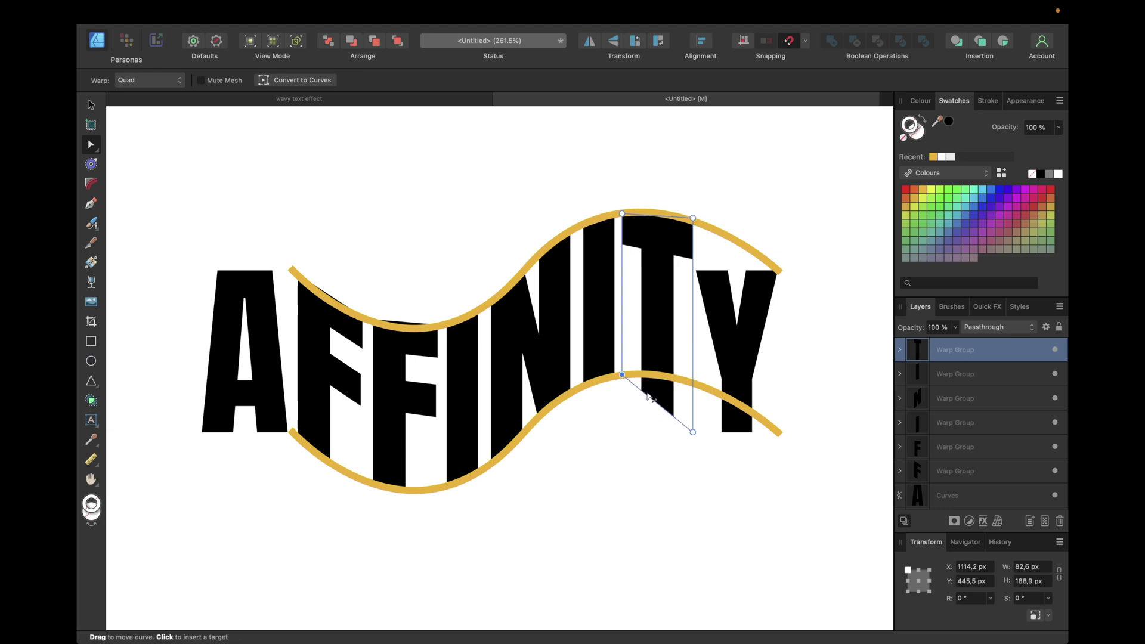
pyautogui.moveTo(694, 433); pyautogui.dragTo(694, 383)
# - Quad-warp the Y, fitting its corners onto the two waves
pyautogui.click(725, 349)
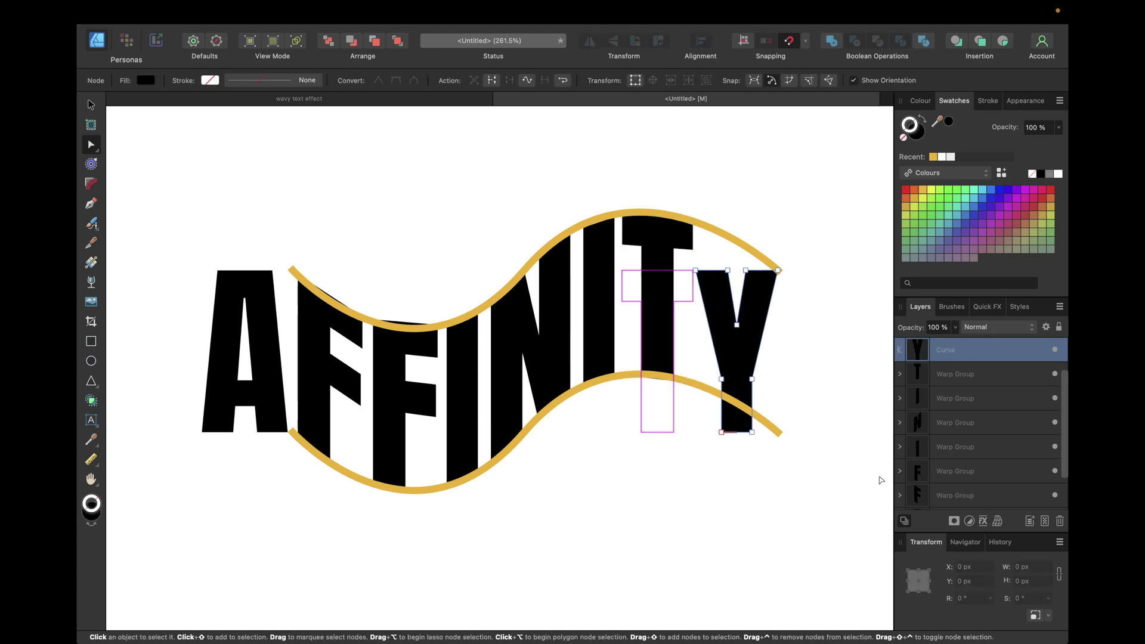
pyautogui.click(998, 521)
pyautogui.click(995, 545)
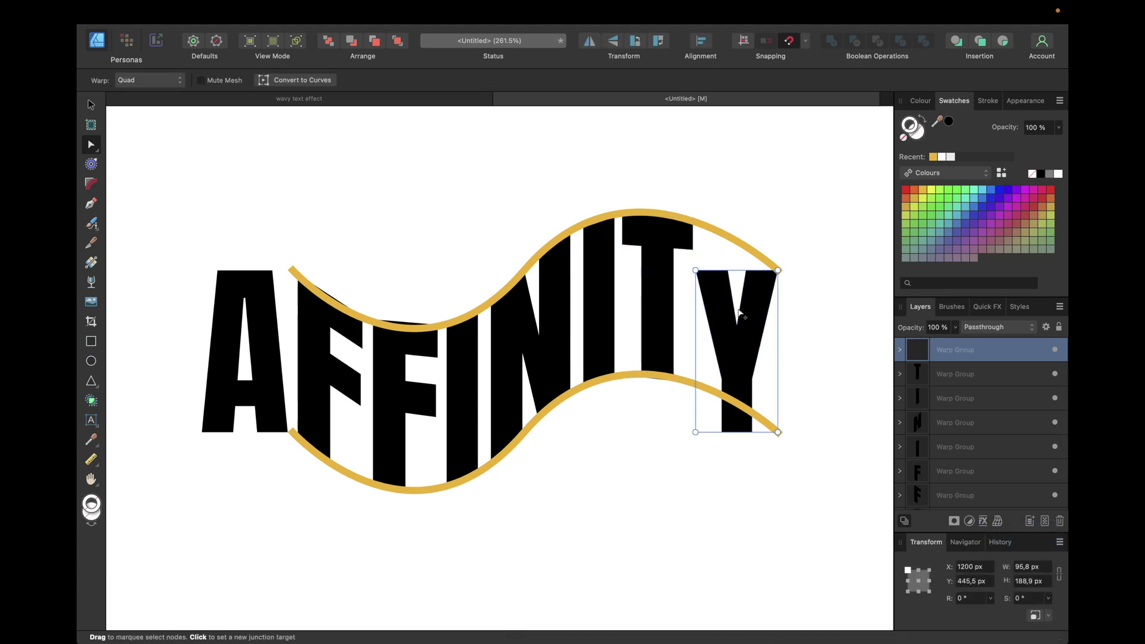
pyautogui.moveTo(698, 272); pyautogui.dragTo(699, 227)
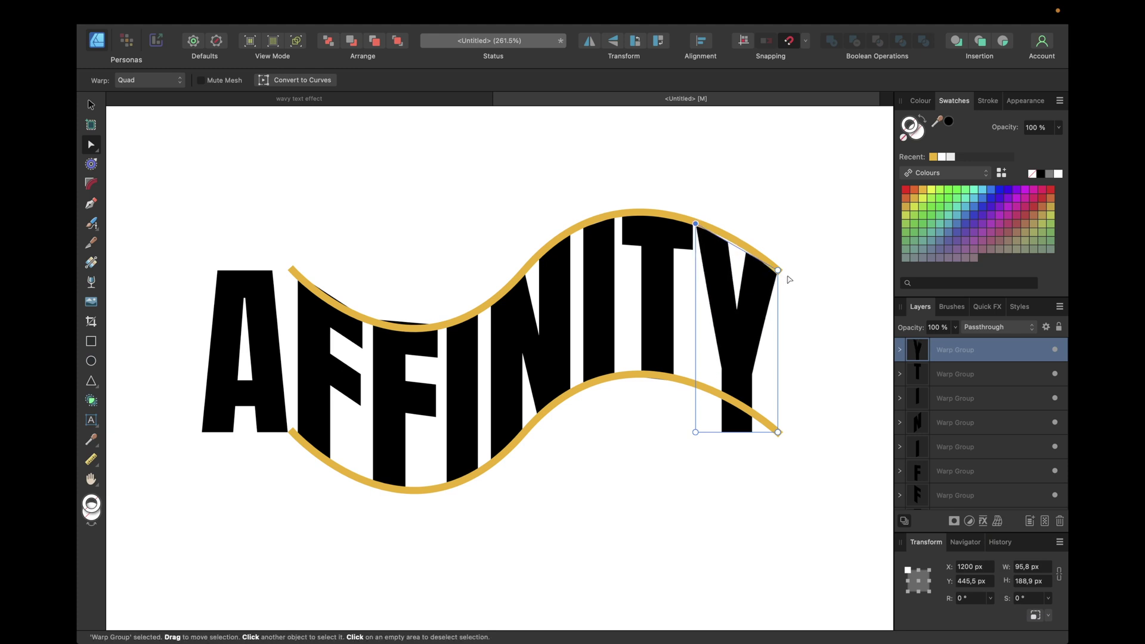
pyautogui.moveTo(783, 274); pyautogui.dragTo(784, 270)
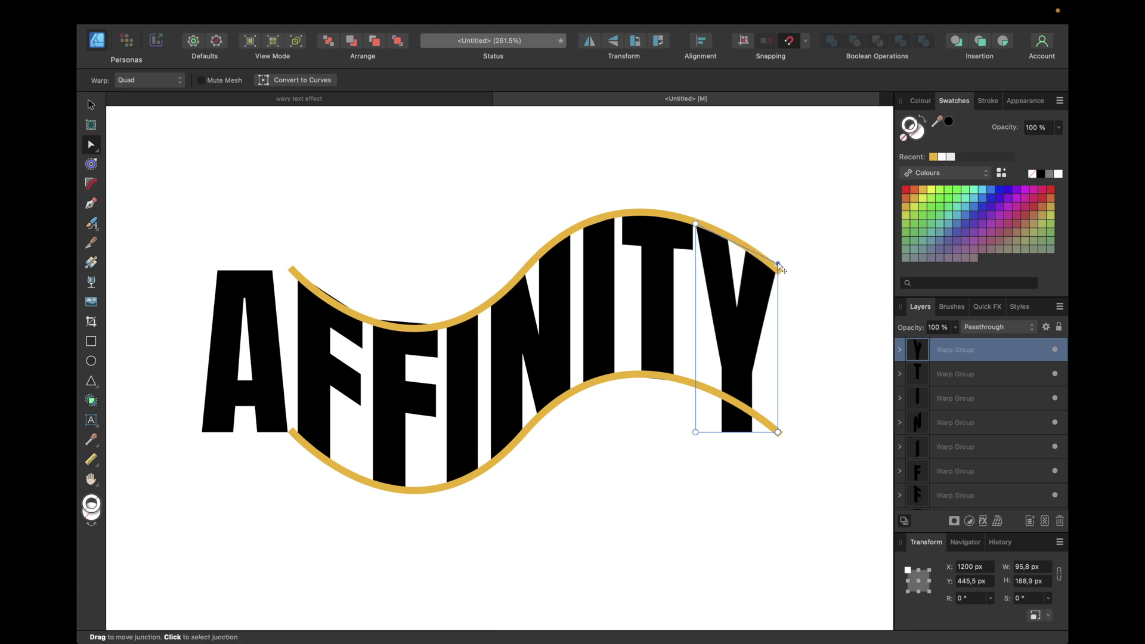
pyautogui.moveTo(696, 433); pyautogui.dragTo(696, 387)
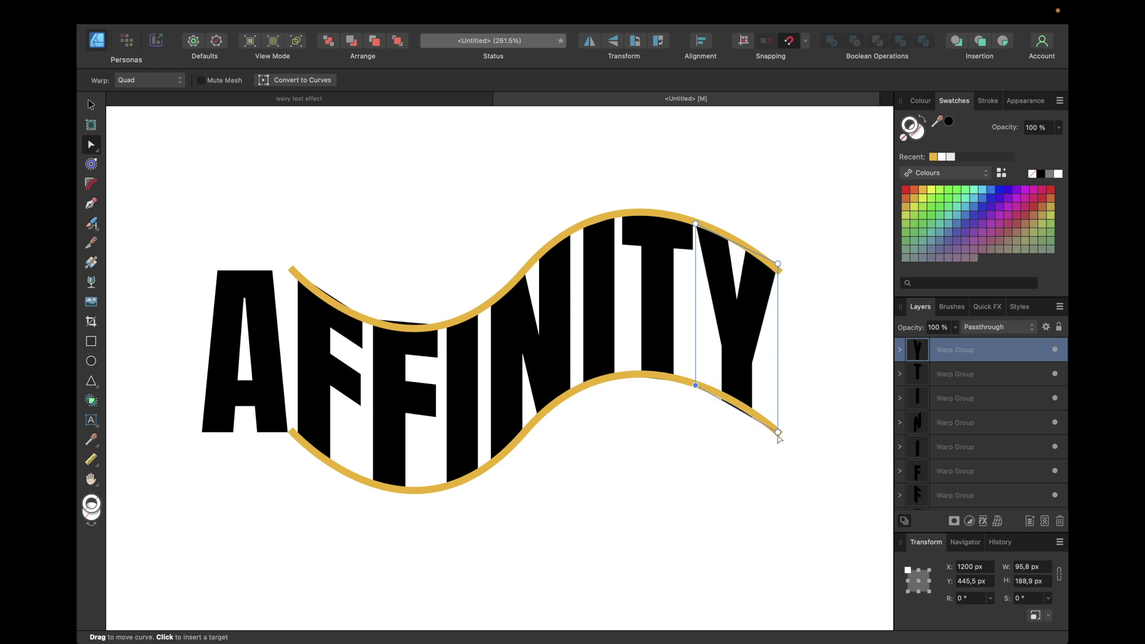
pyautogui.scroll(1, 963, 356)
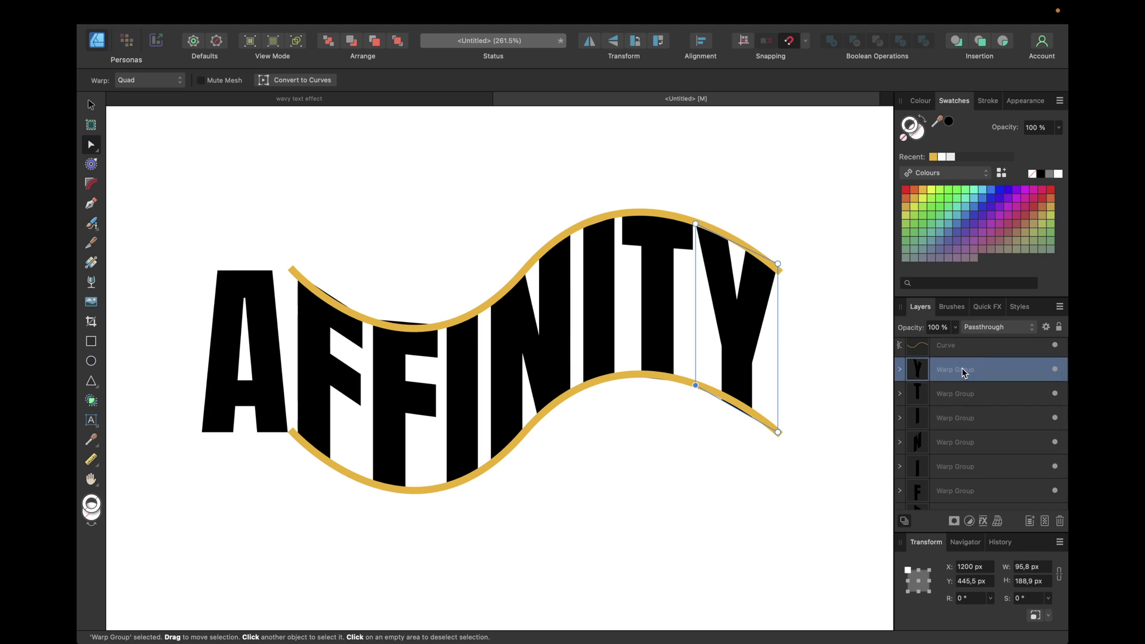
# - Convert the seven warp groups, the first F through the Y, into plain curve groups
pyautogui.scroll(-3, 967, 388)
pyautogui.keyDown('shift'); pyautogui.click(948, 448); pyautogui.keyUp('shift')
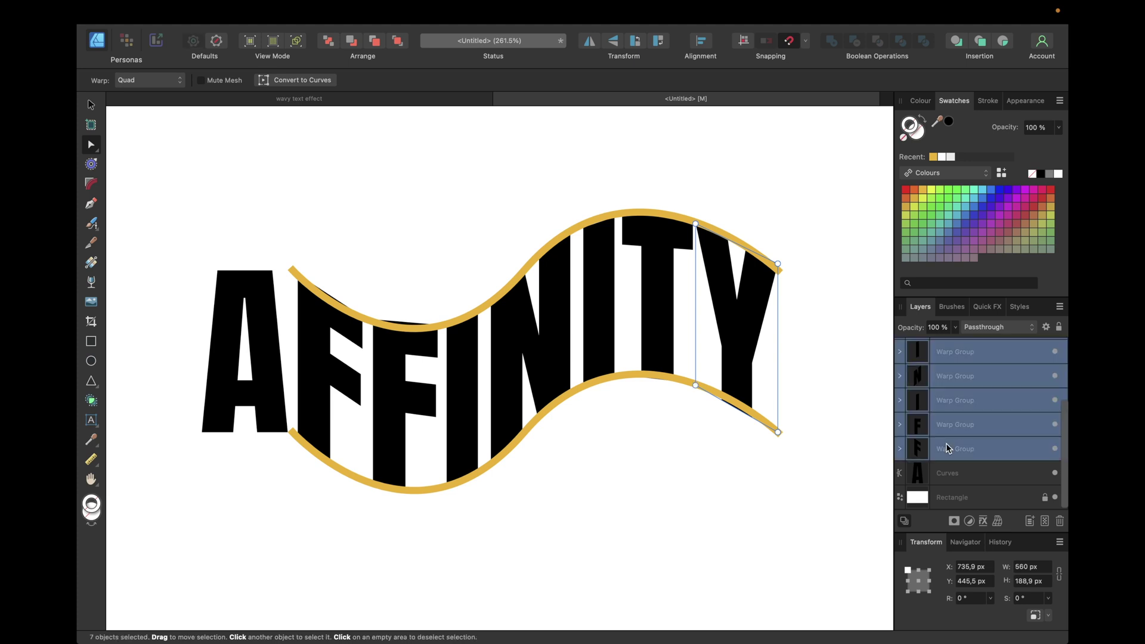
pyautogui.click(313, 86)
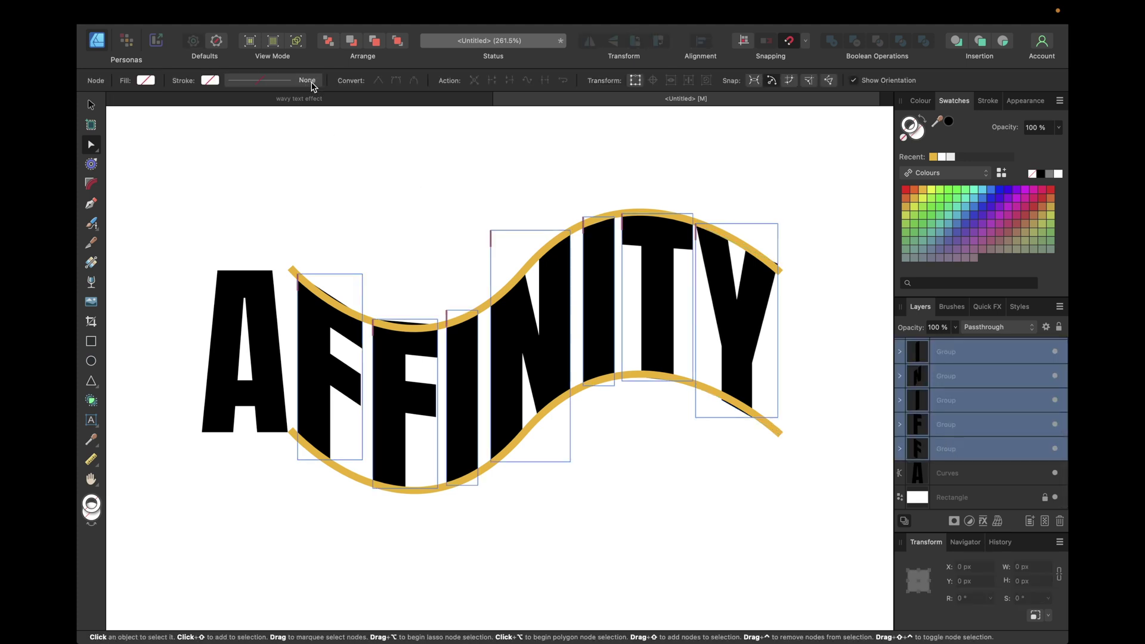
pyautogui.click(91, 204)
pyautogui.scroll(-3, 280, 230)
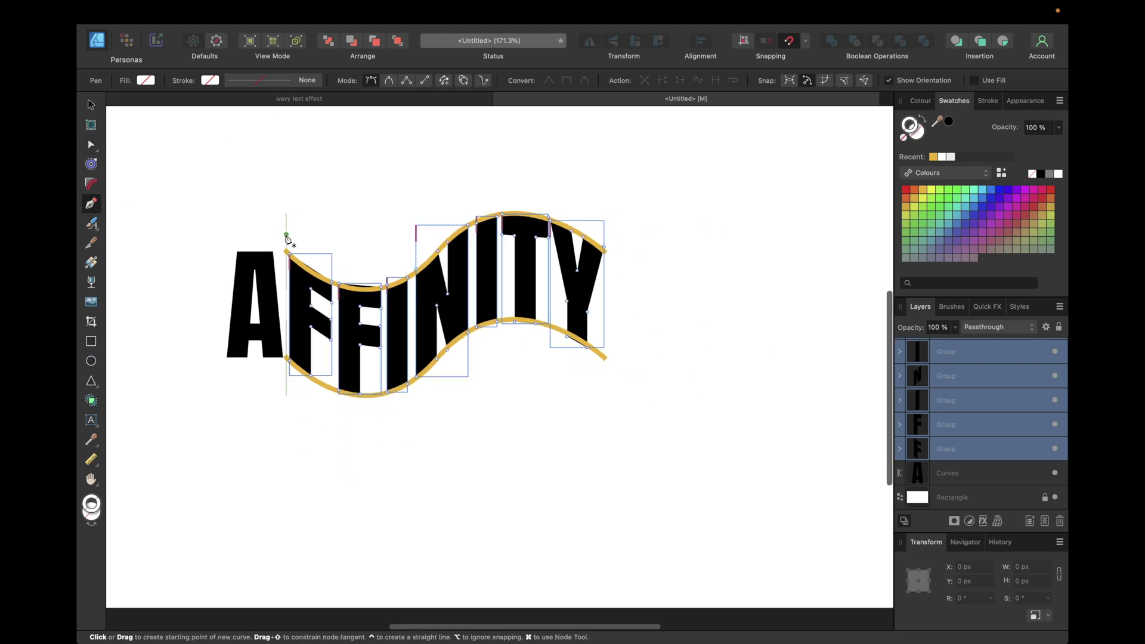
# - Draw a pen outline above the word that links the upper wave's left and right ends
pyautogui.moveTo(287, 252); pyautogui.dragTo(292, 185)
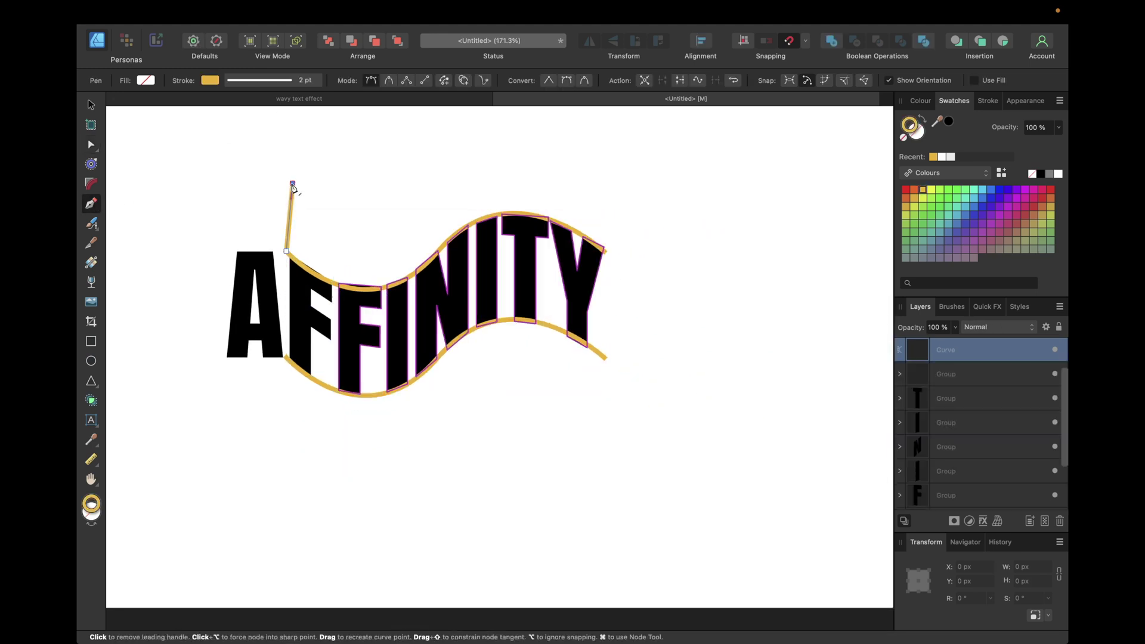
pyautogui.click(502, 176)
pyautogui.click(614, 181)
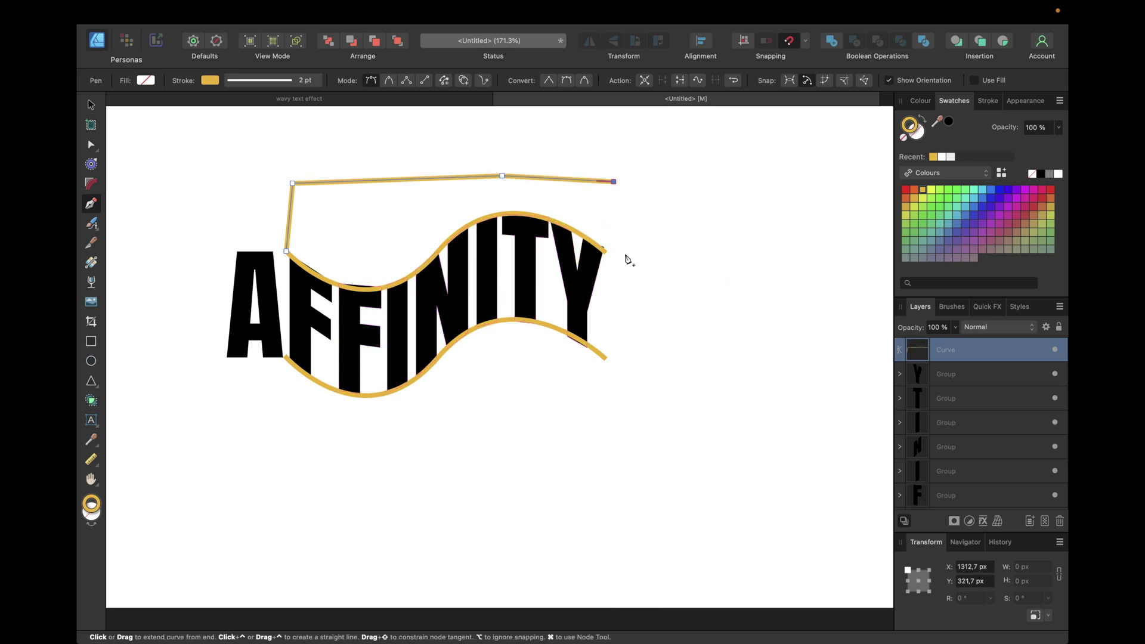
pyautogui.scroll(5, 629, 260)
pyautogui.click(575, 246)
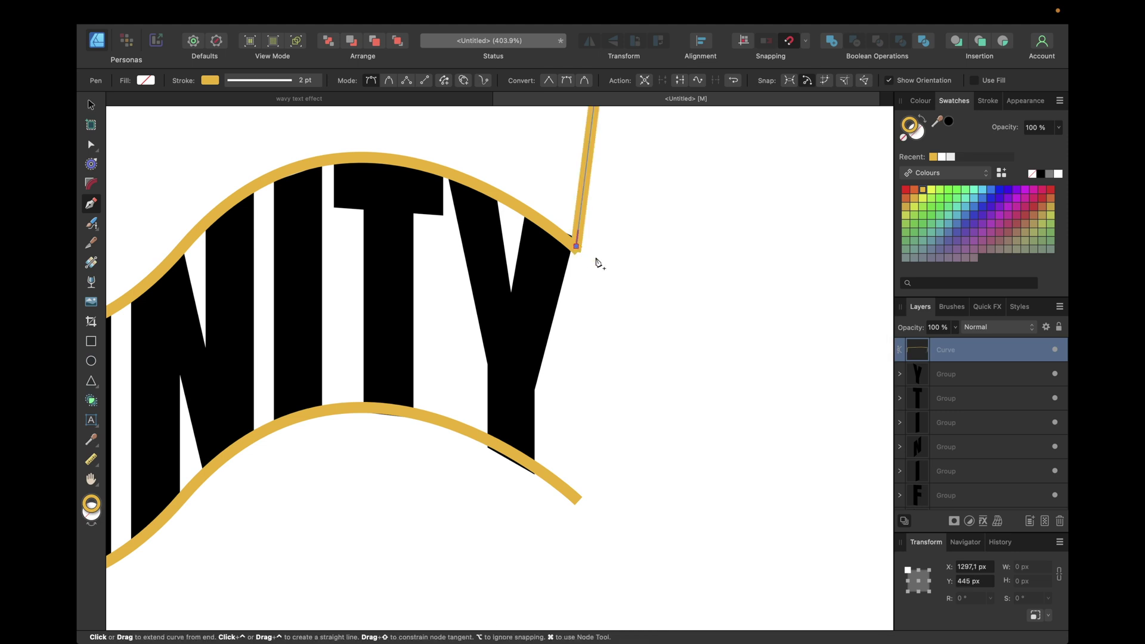
pyautogui.press('v')
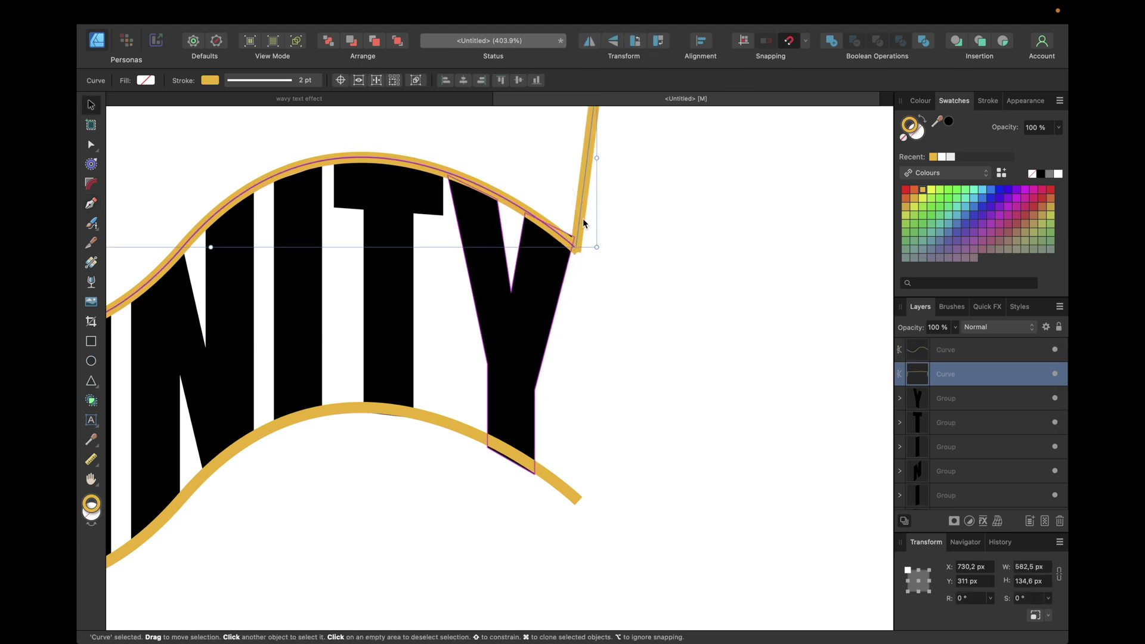
pyautogui.press('a')
pyautogui.click(574, 248)
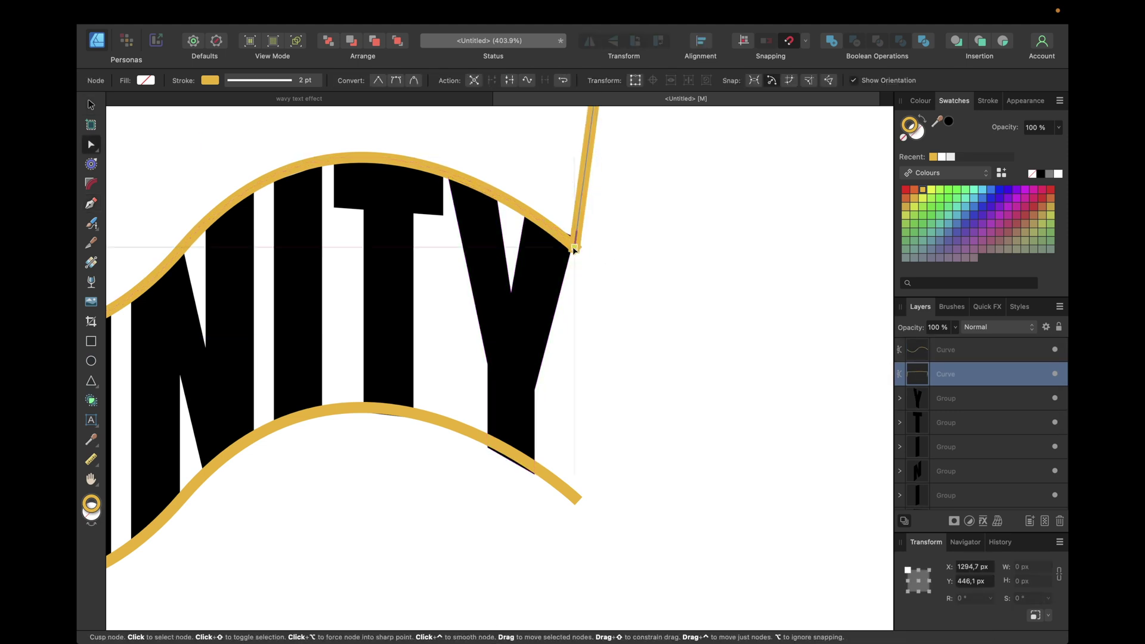
pyautogui.click(618, 245)
# - Draw a closed, straight-bottomed outline below the word between the lower wave's two ends
pyautogui.scroll(-3, 619, 245)
pyautogui.scroll(-2, 503, 347)
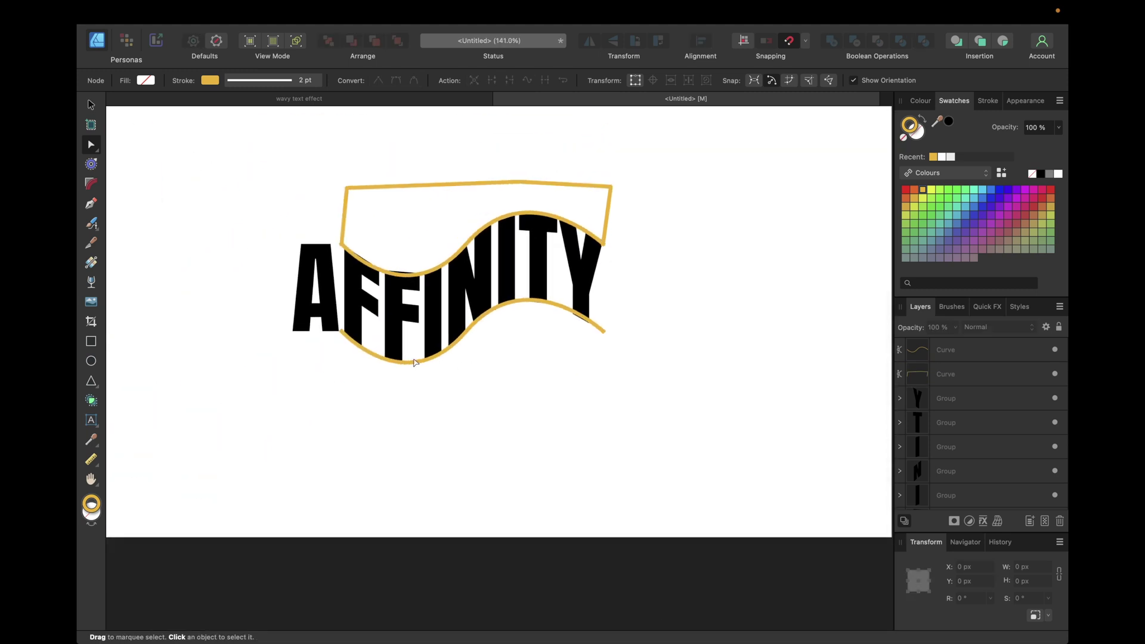
pyautogui.press('super+v')
pyautogui.scroll(3, 416, 362)
pyautogui.click(349, 418)
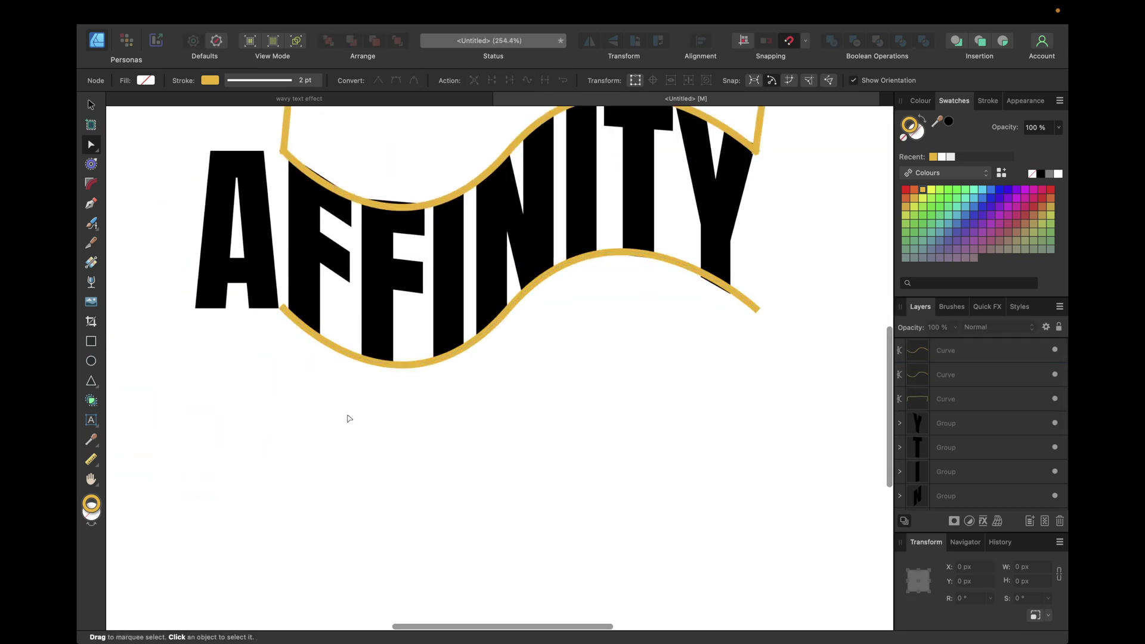
pyautogui.click(413, 367)
pyautogui.click(394, 419)
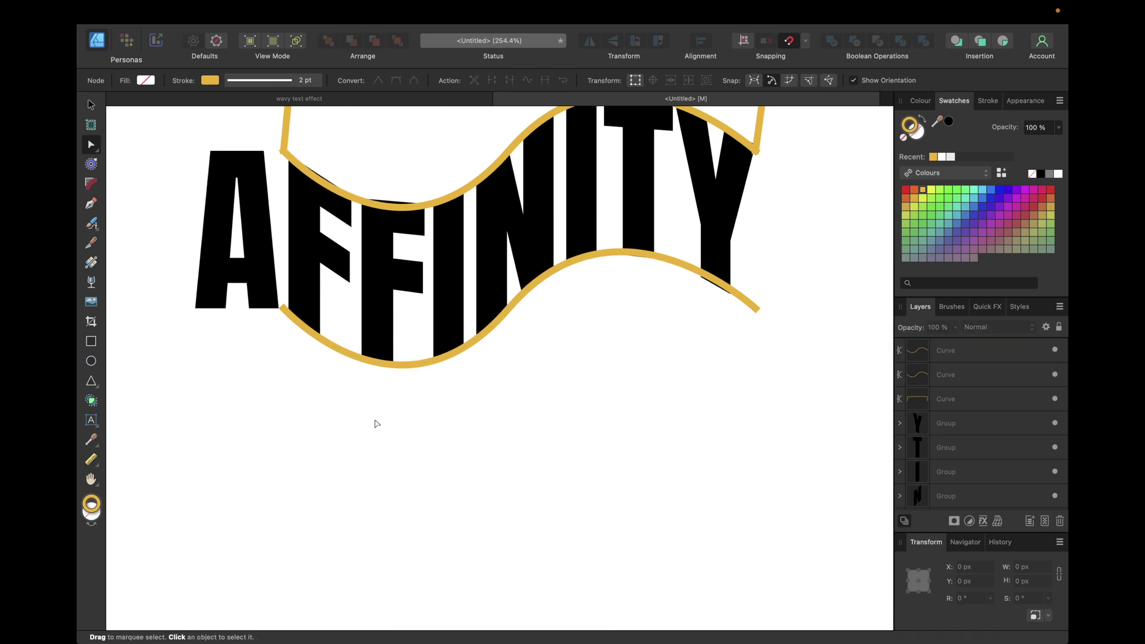
pyautogui.press('p')
pyautogui.click(284, 308)
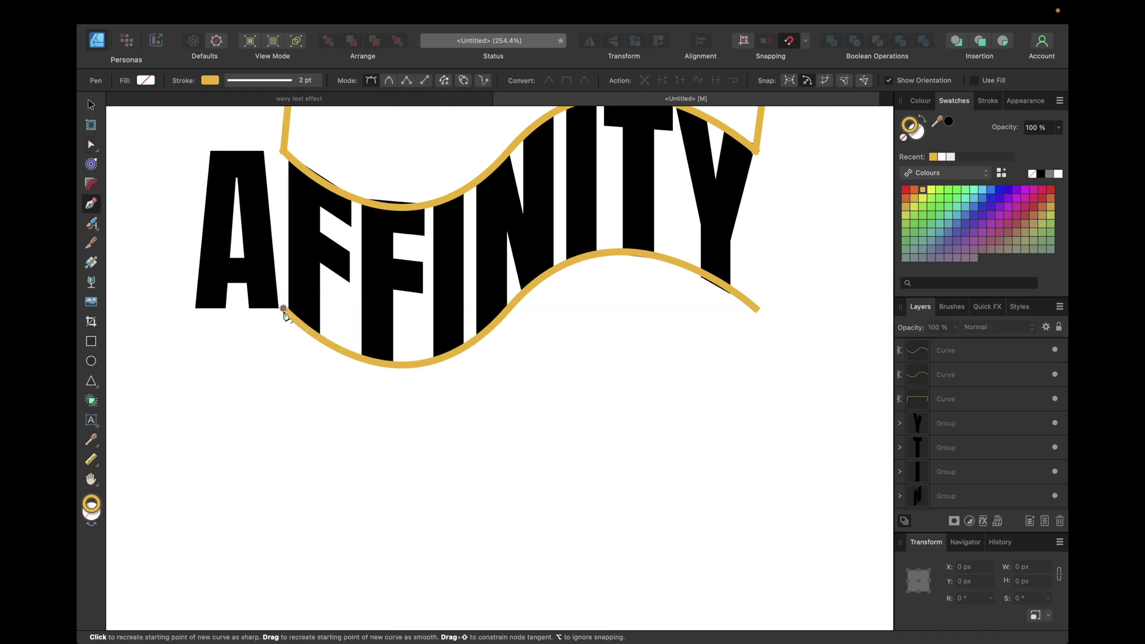
pyautogui.click(291, 440)
pyautogui.click(579, 441)
pyautogui.click(770, 419)
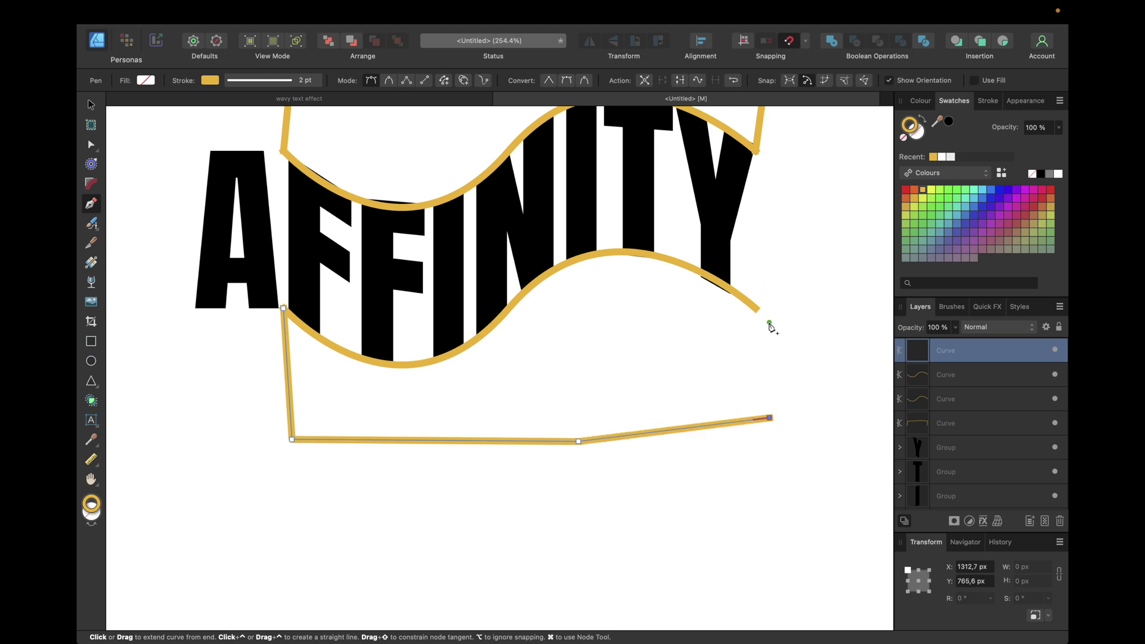
pyautogui.click(756, 308)
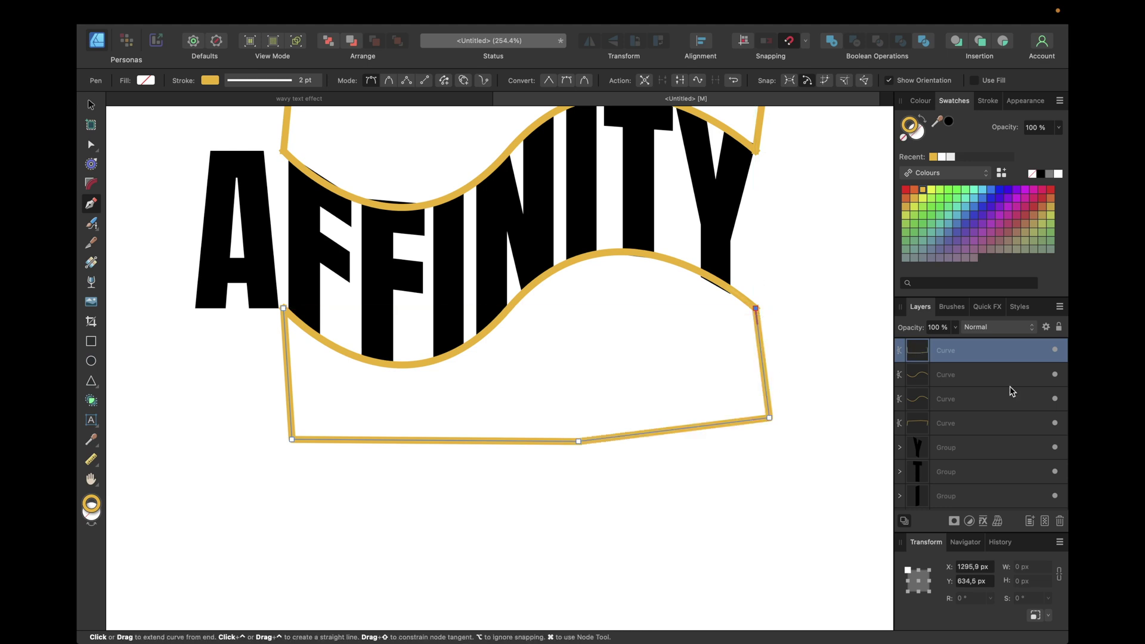
# - Join the lower gold wave and the new outline into one closed curve
pyautogui.keyDown('shift'); pyautogui.click(941, 376); pyautogui.keyUp('shift')
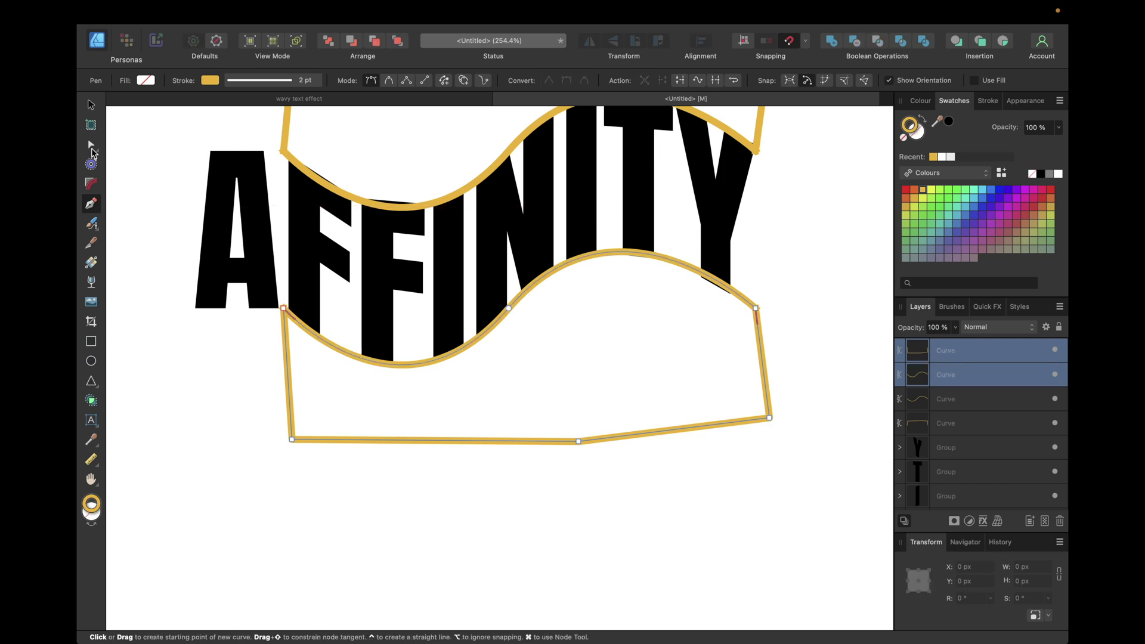
pyautogui.click(91, 151)
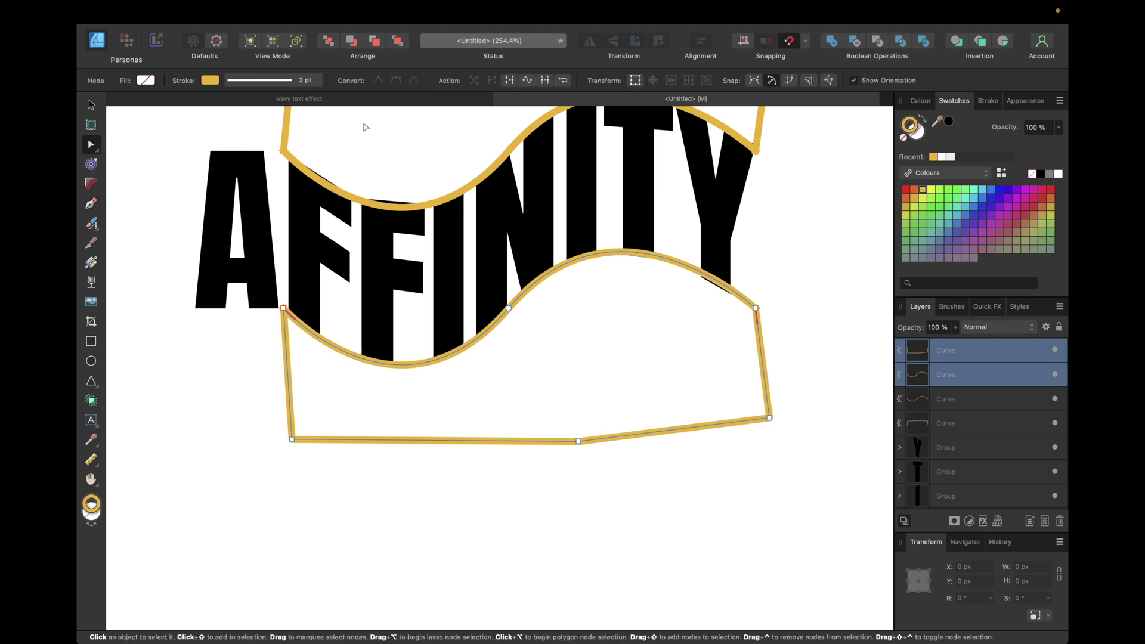
pyautogui.click(546, 82)
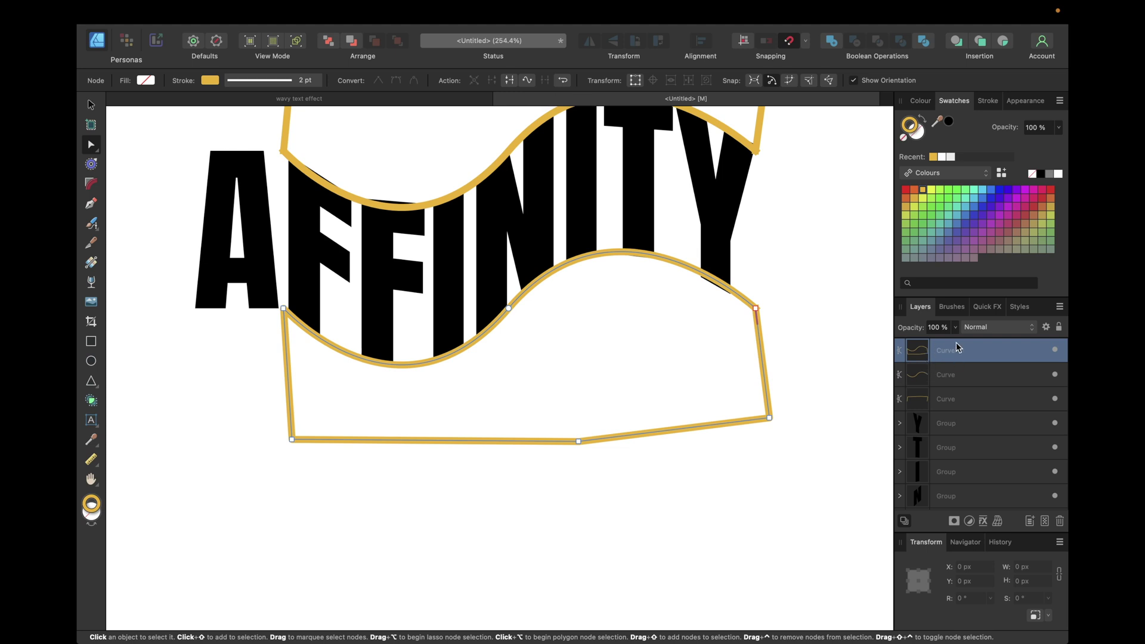
pyautogui.click(951, 375)
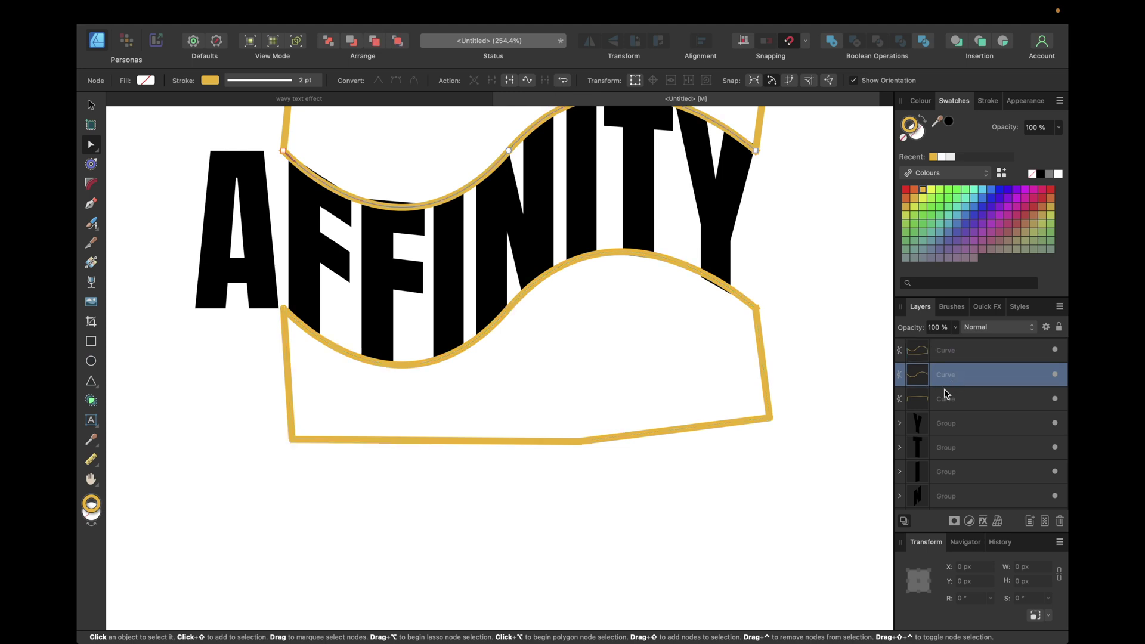
# - Join the upper wave and its frame outline into one closed shape
pyautogui.keyDown('shift'); pyautogui.click(947, 399); pyautogui.keyUp('shift')
pyautogui.scroll(4, 780, 292)
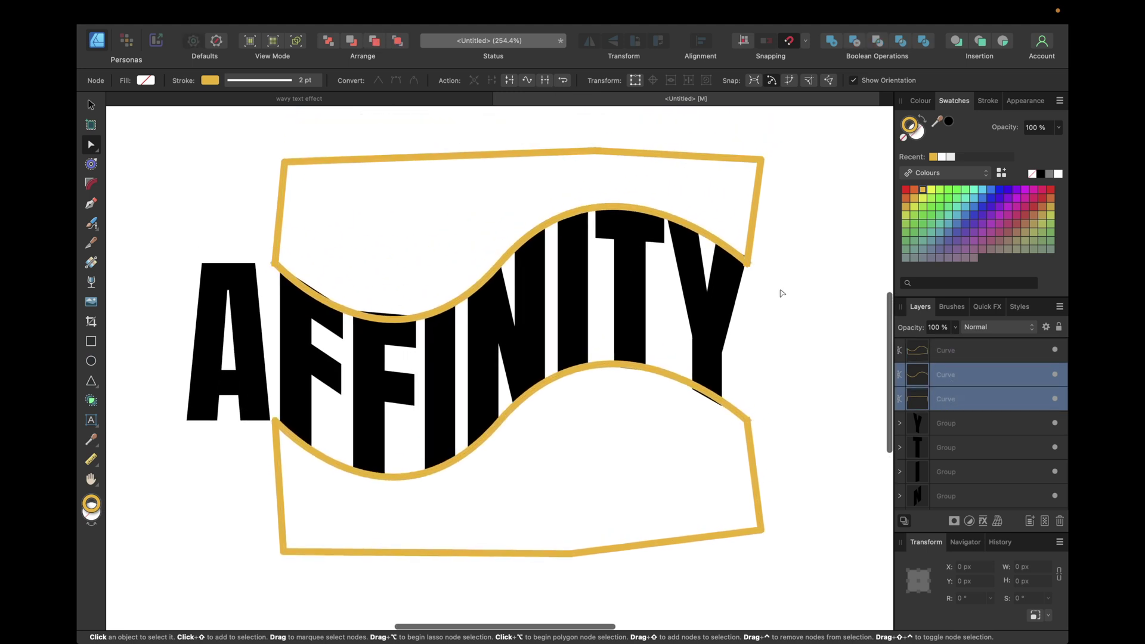
pyautogui.click(545, 81)
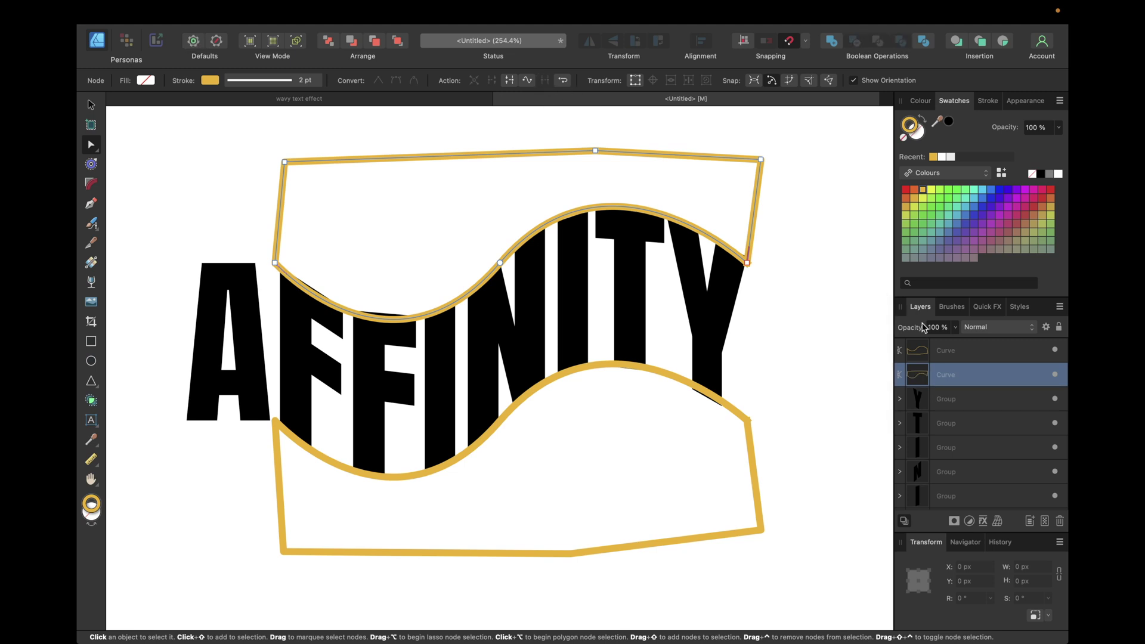
# - Fill both the upper and the lower shape with red from Swatches
pyautogui.click(923, 136)
pyautogui.click(906, 191)
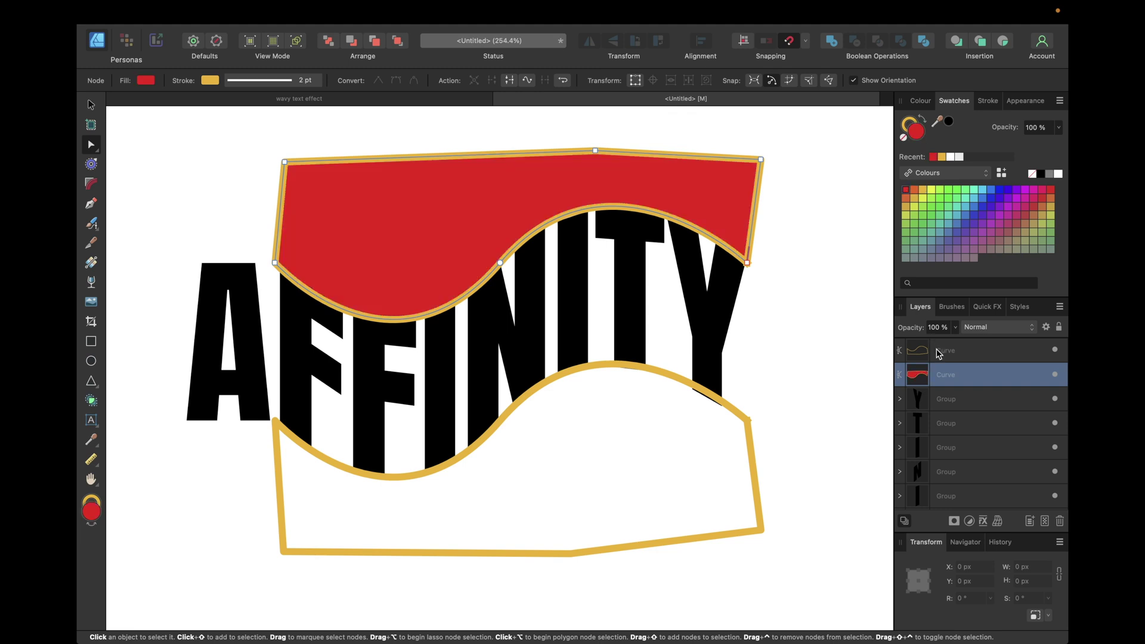
pyautogui.click(939, 354)
pyautogui.click(907, 191)
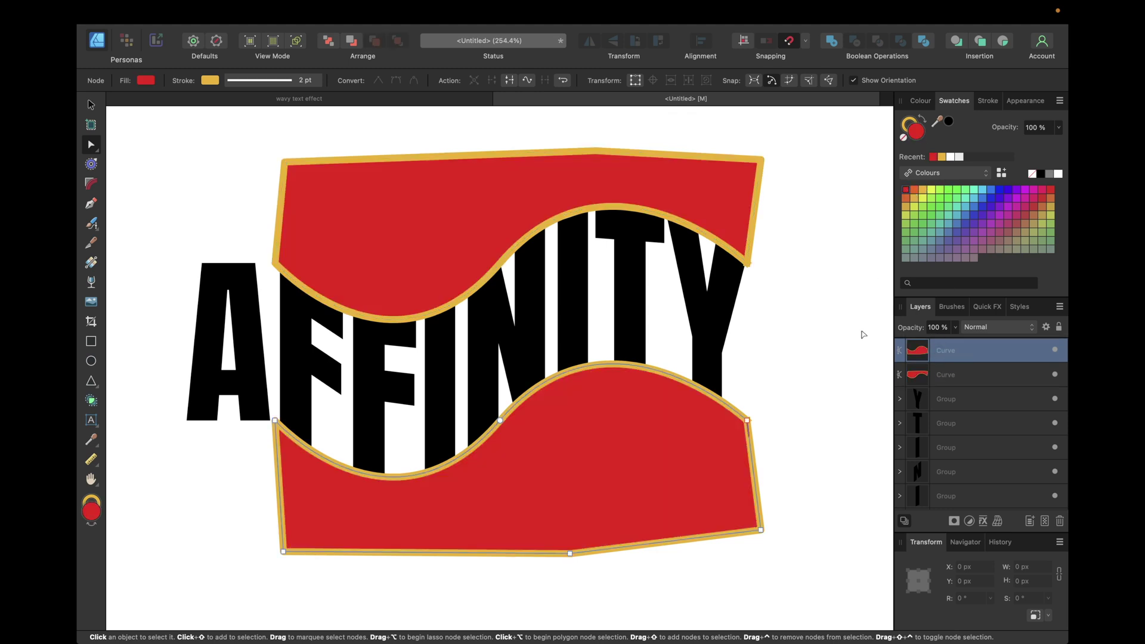
# - Expand both shapes' strokes, then Boolean Add each outline into its red shape
pyautogui.keyDown('shift'); pyautogui.click(943, 376); pyautogui.keyUp('shift')
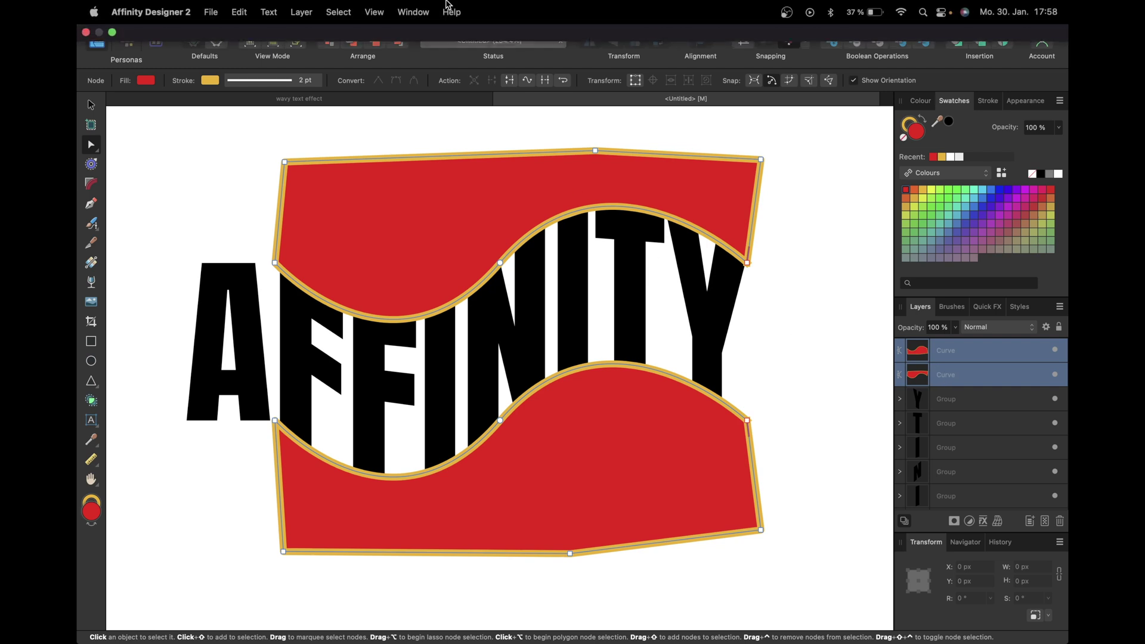
pyautogui.click(302, 8)
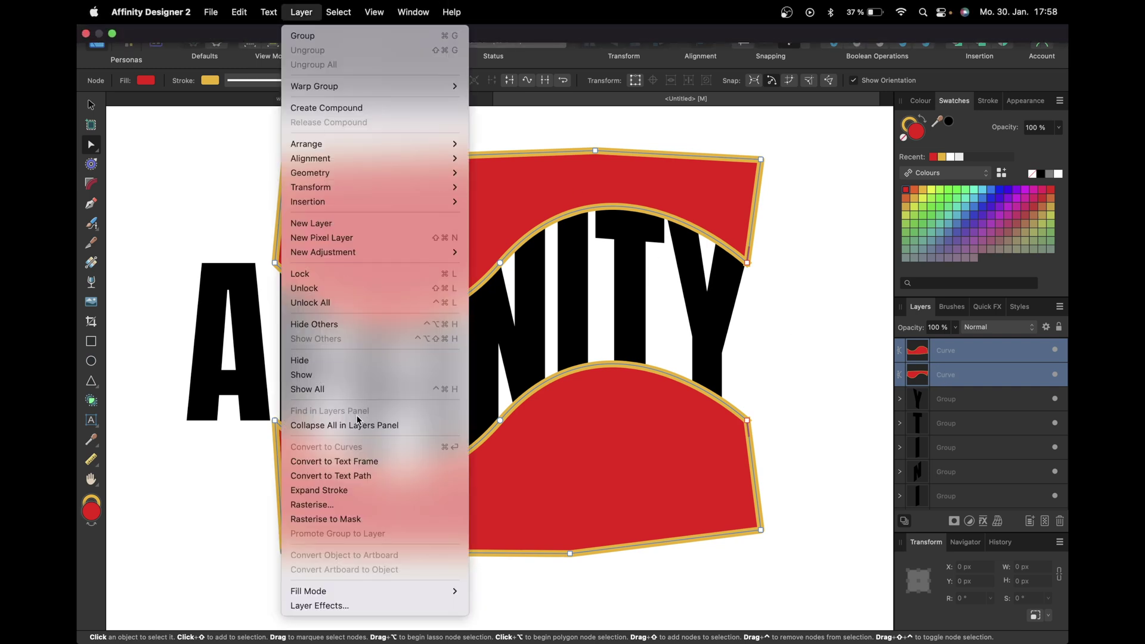
pyautogui.click(350, 490)
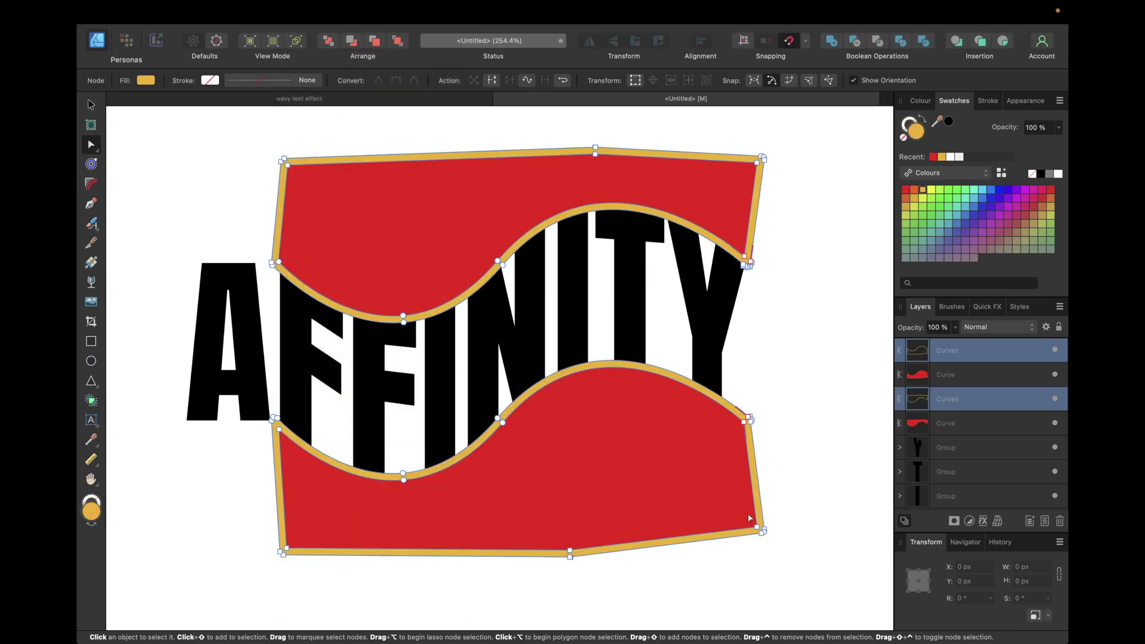
pyautogui.click(958, 357)
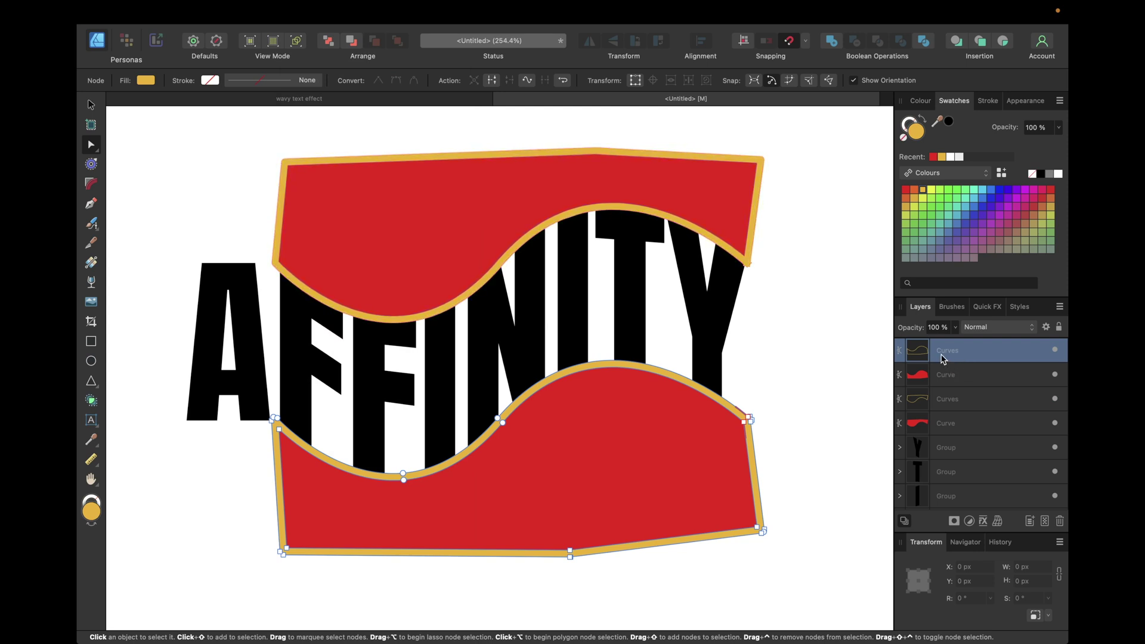
pyautogui.keyDown('shift'); pyautogui.click(941, 375); pyautogui.keyUp('shift')
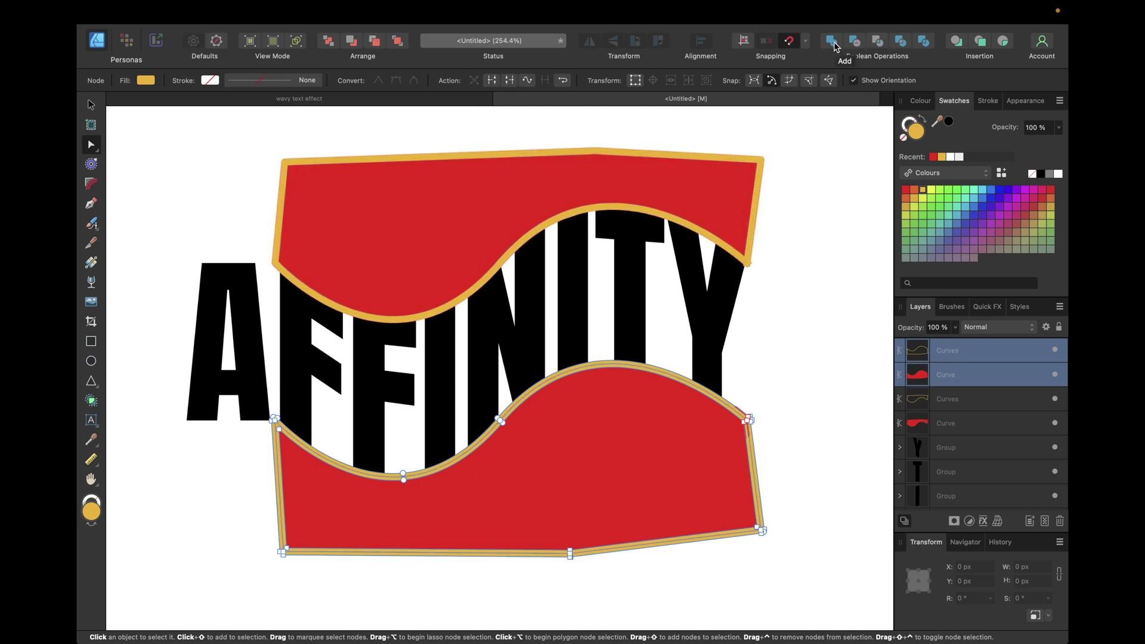
pyautogui.click(835, 47)
pyautogui.click(938, 376)
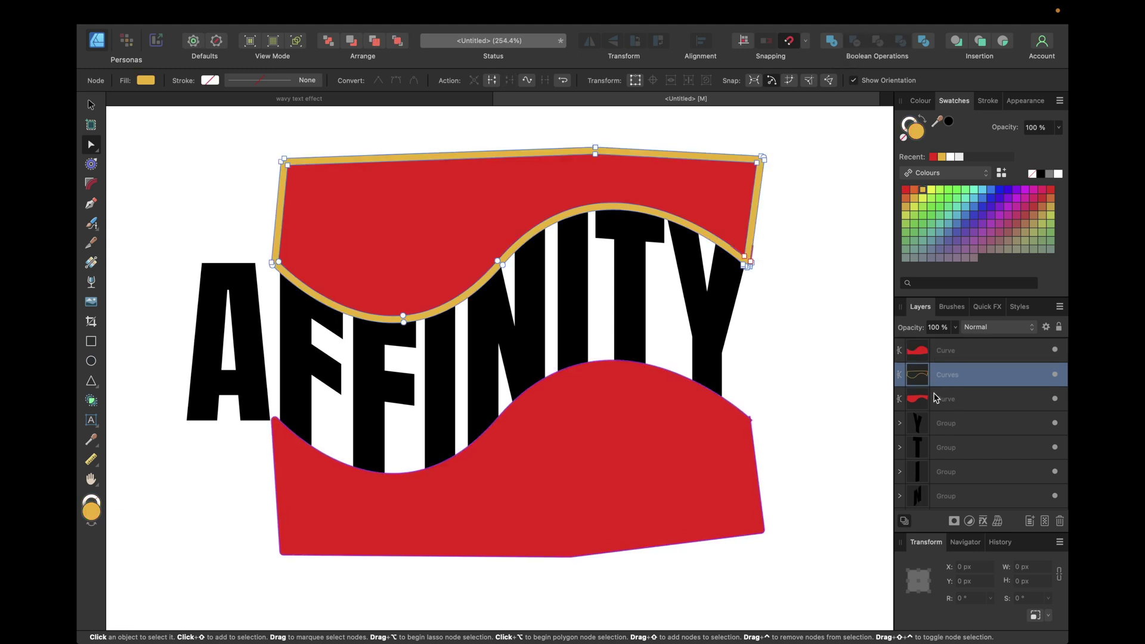
pyautogui.keyDown('shift'); pyautogui.click(935, 405); pyautogui.keyUp('shift')
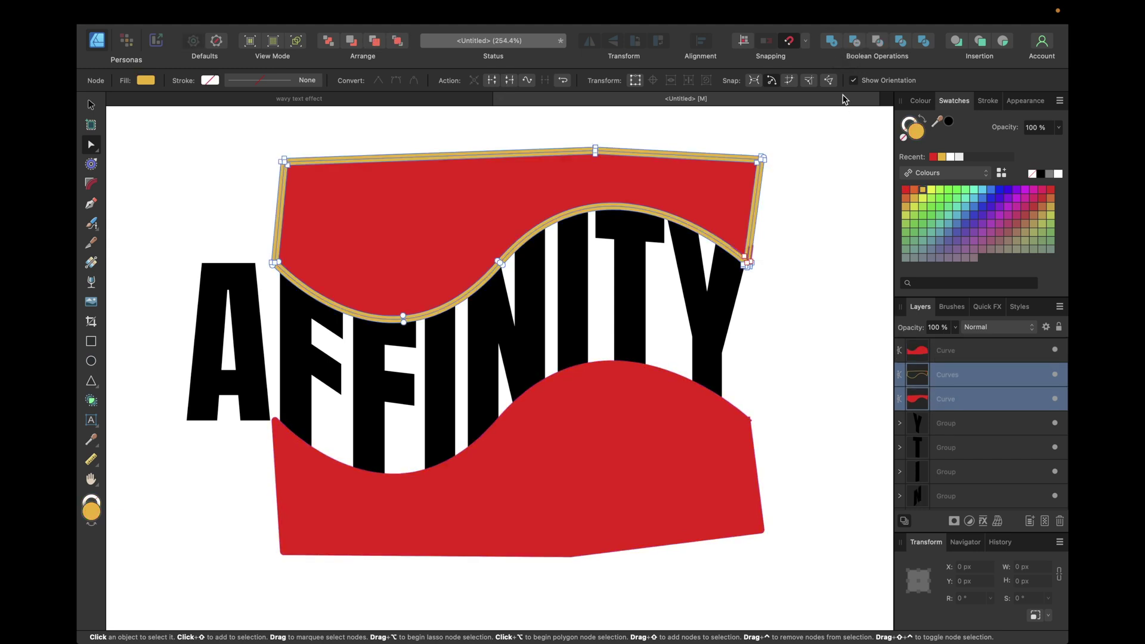
pyautogui.click(835, 47)
# - Delete the stray node at the upper red shape's tip beside the Y
pyautogui.click(835, 248)
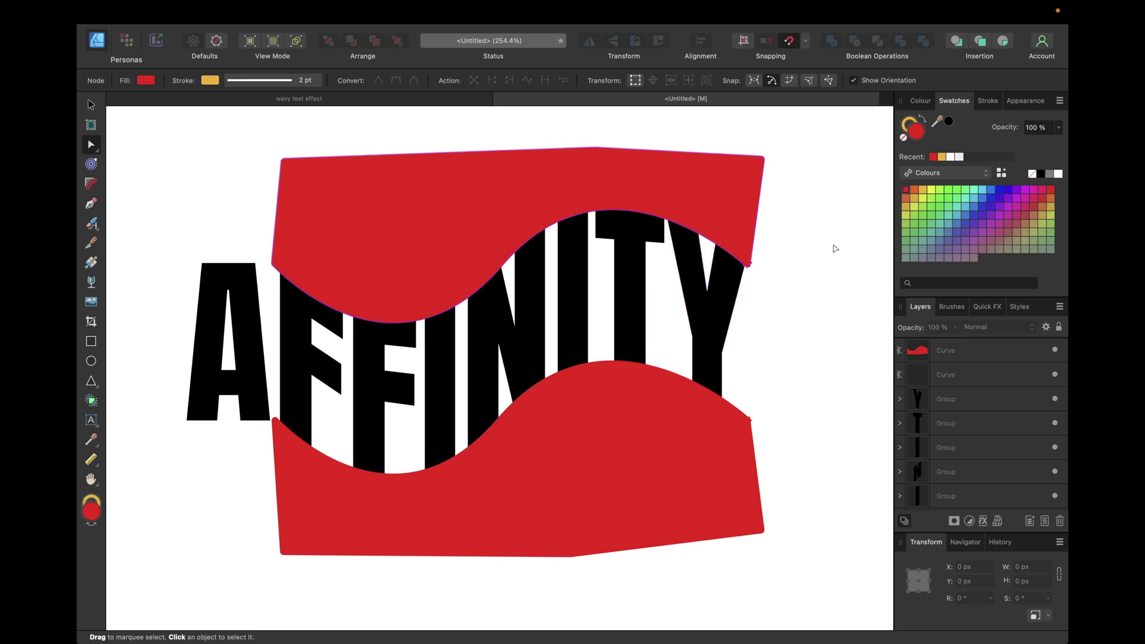
pyautogui.scroll(10, 763, 272)
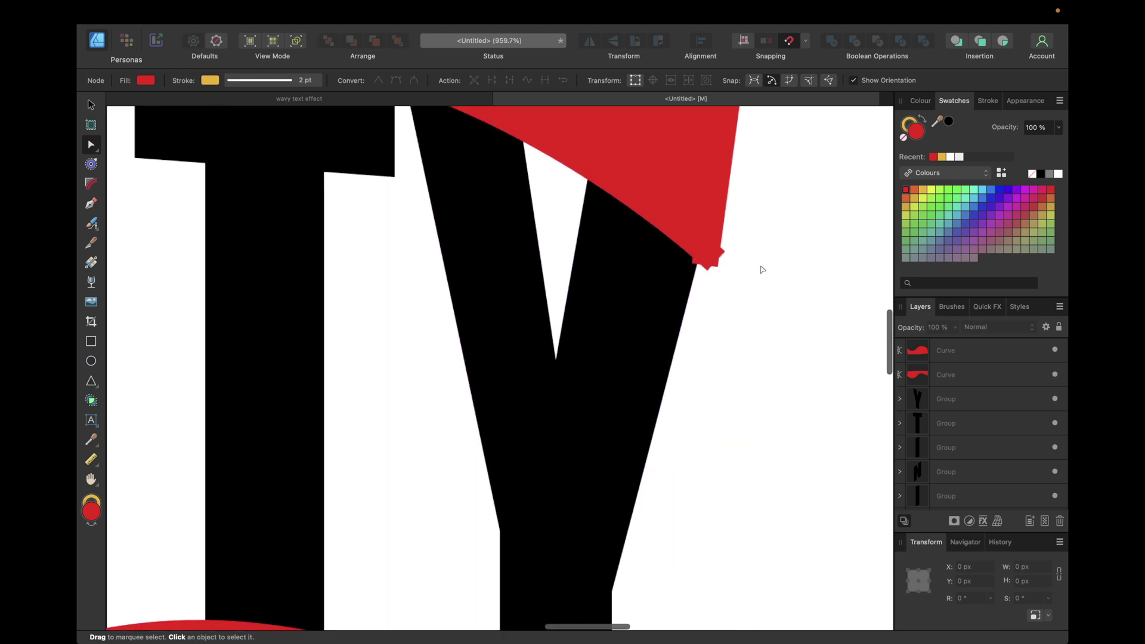
pyautogui.click(703, 257)
pyautogui.scroll(2, 704, 258)
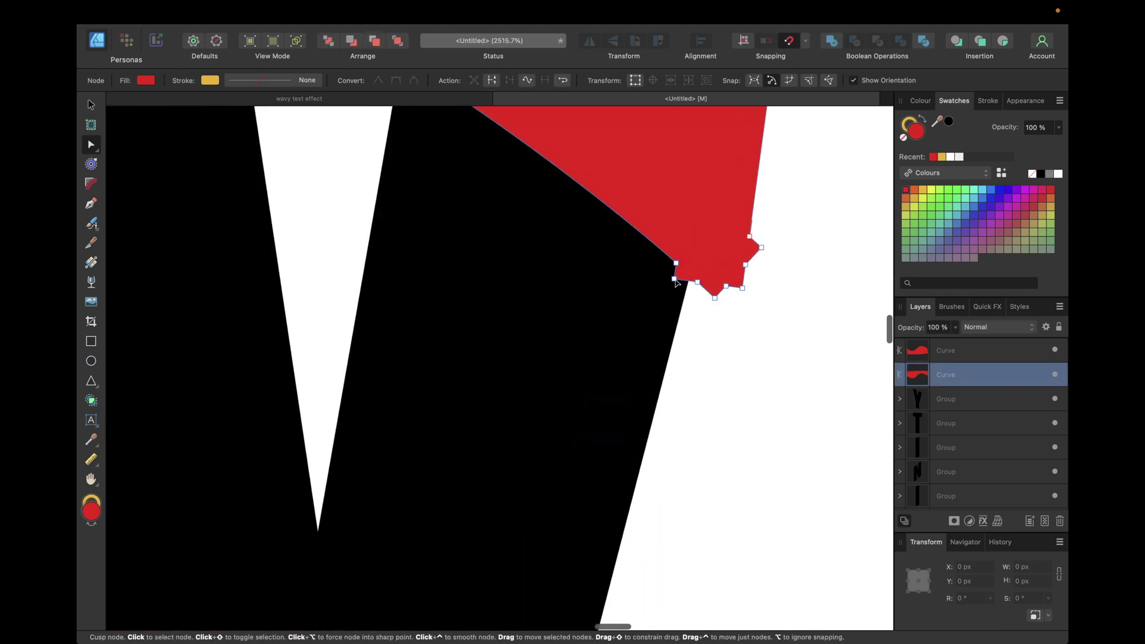
pyautogui.click(742, 288)
pyautogui.press('Delete')
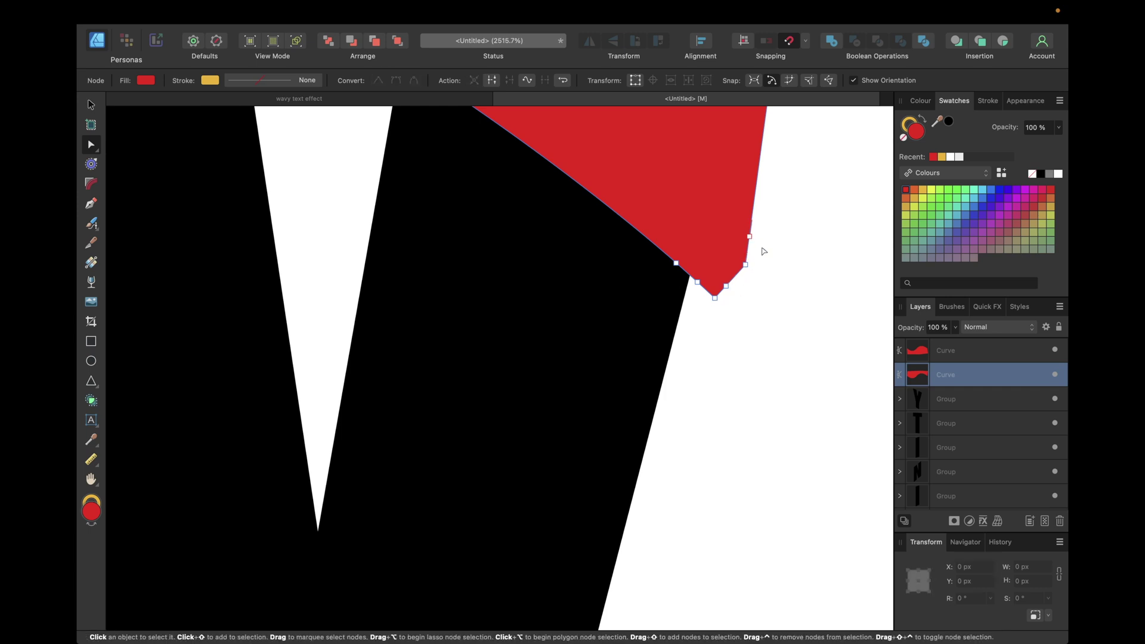
pyautogui.scroll(-8, 760, 244)
pyautogui.scroll(-3, 759, 257)
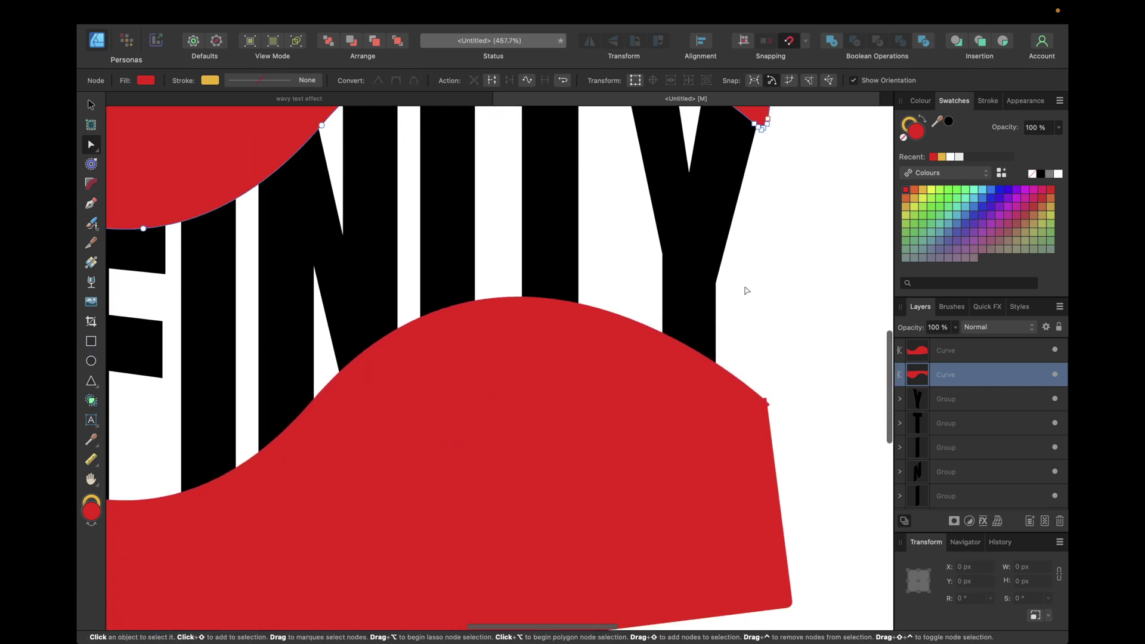
pyautogui.hscroll(-6, 757, 270)
pyautogui.scroll(3, 448, 358)
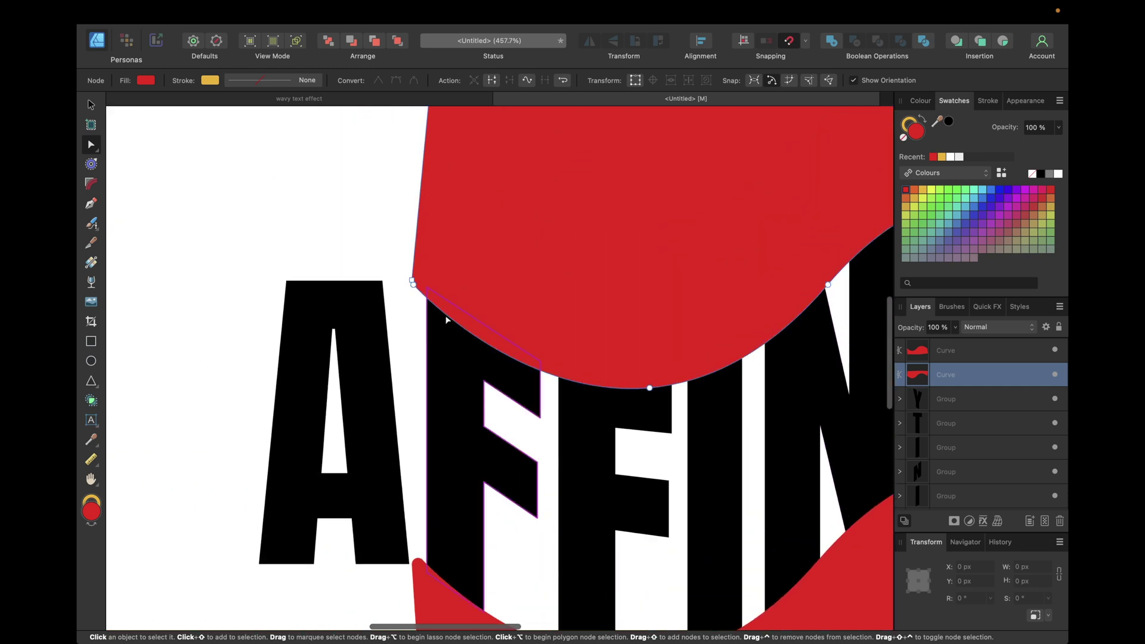
pyautogui.scroll(-6, 454, 446)
pyautogui.scroll(-1, 453, 446)
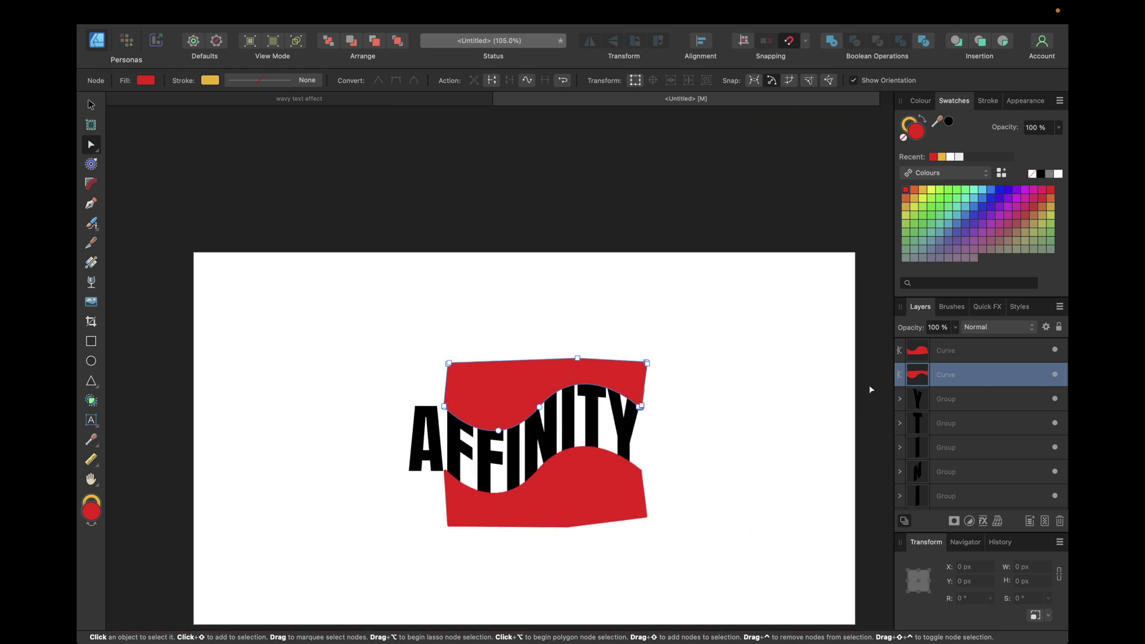
# - Select the red shapes with the letter groups and set the Shape Builder to Add
pyautogui.click(958, 353)
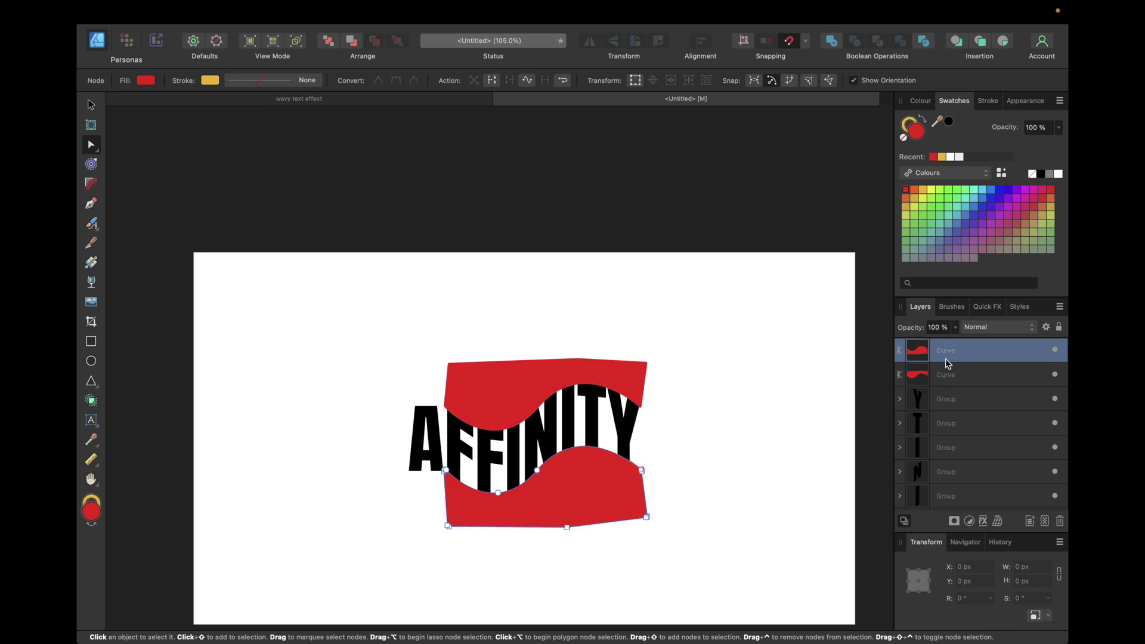
pyautogui.scroll(-3, 958, 369)
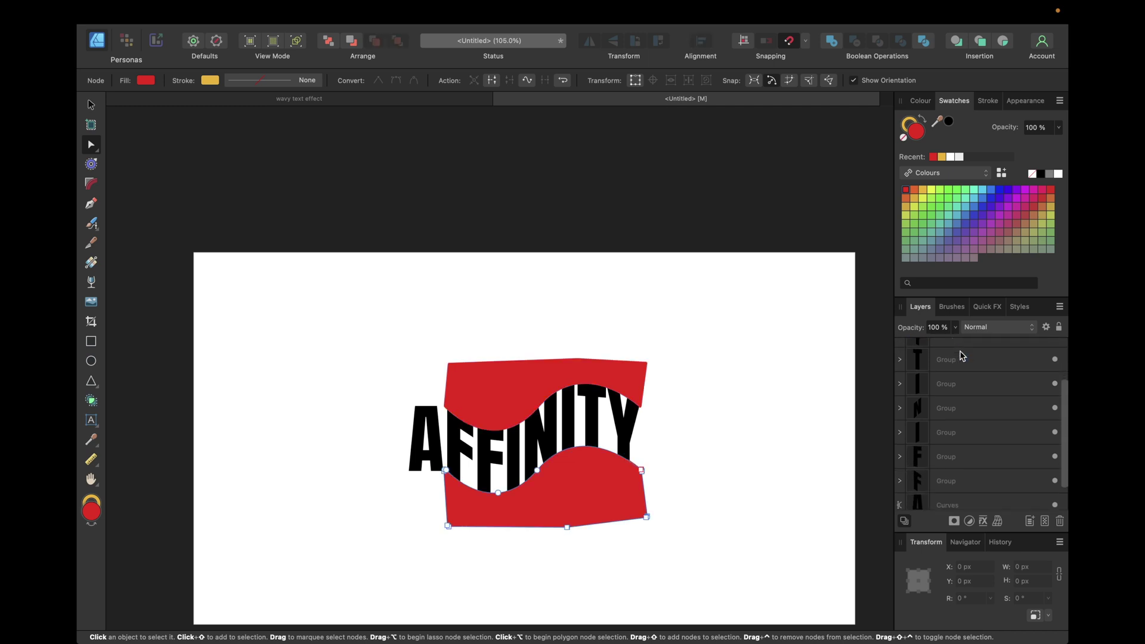
pyautogui.keyDown('shift'); pyautogui.click(939, 448); pyautogui.keyUp('shift')
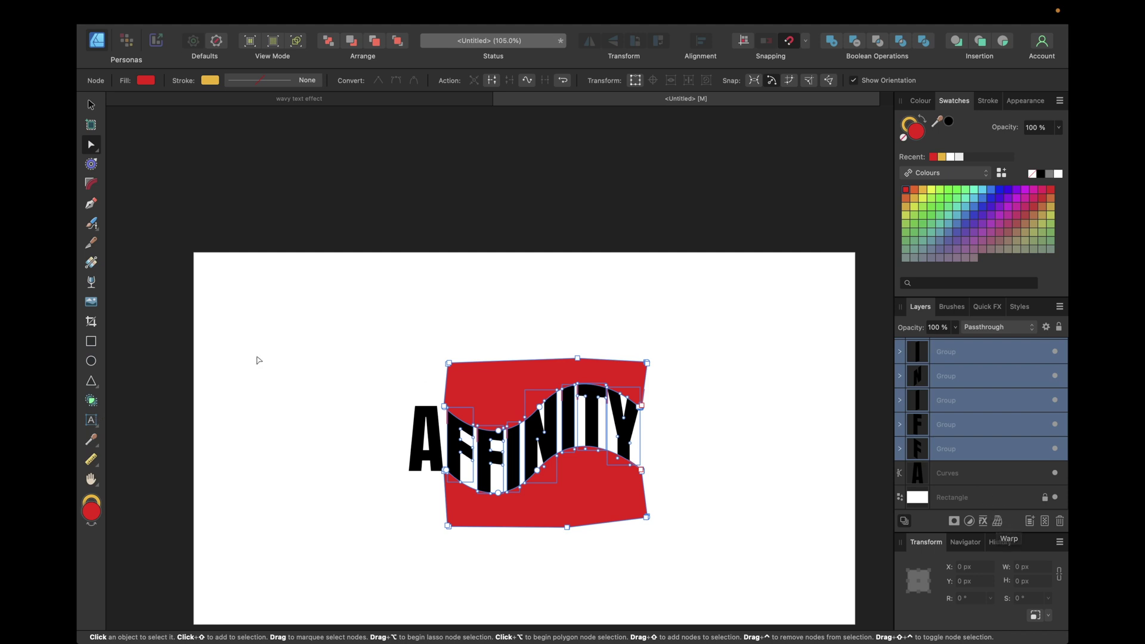
pyautogui.click(91, 403)
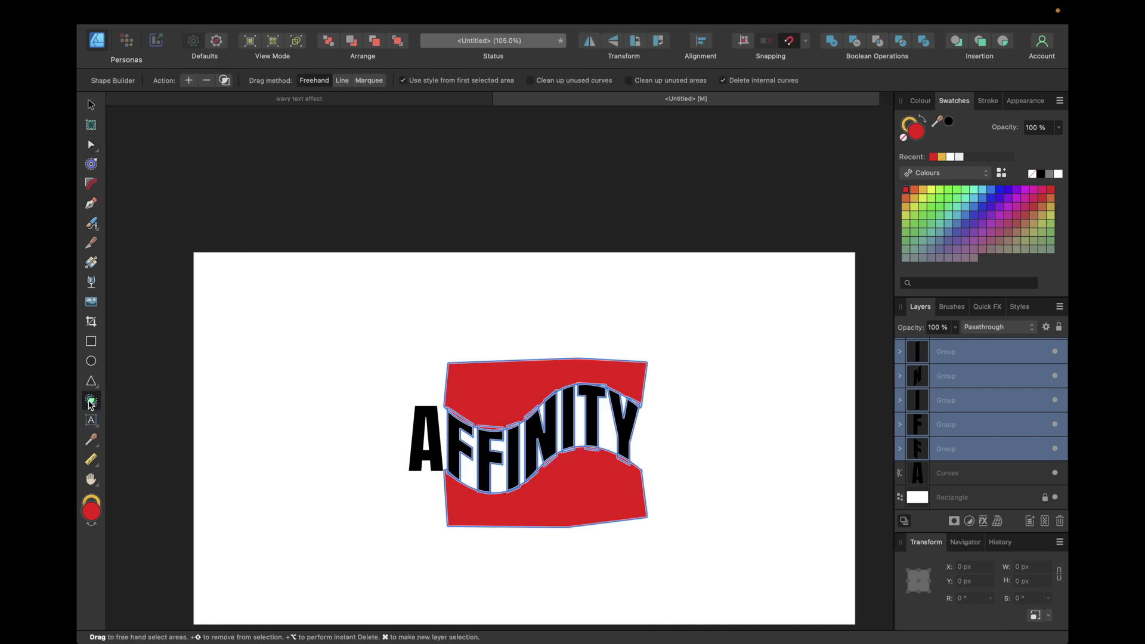
pyautogui.click(188, 81)
# - Build shapes from the F, F, I, N, I, T and Y regions inside the wave
pyautogui.click(454, 435)
pyautogui.click(489, 454)
pyautogui.click(511, 448)
pyautogui.click(531, 445)
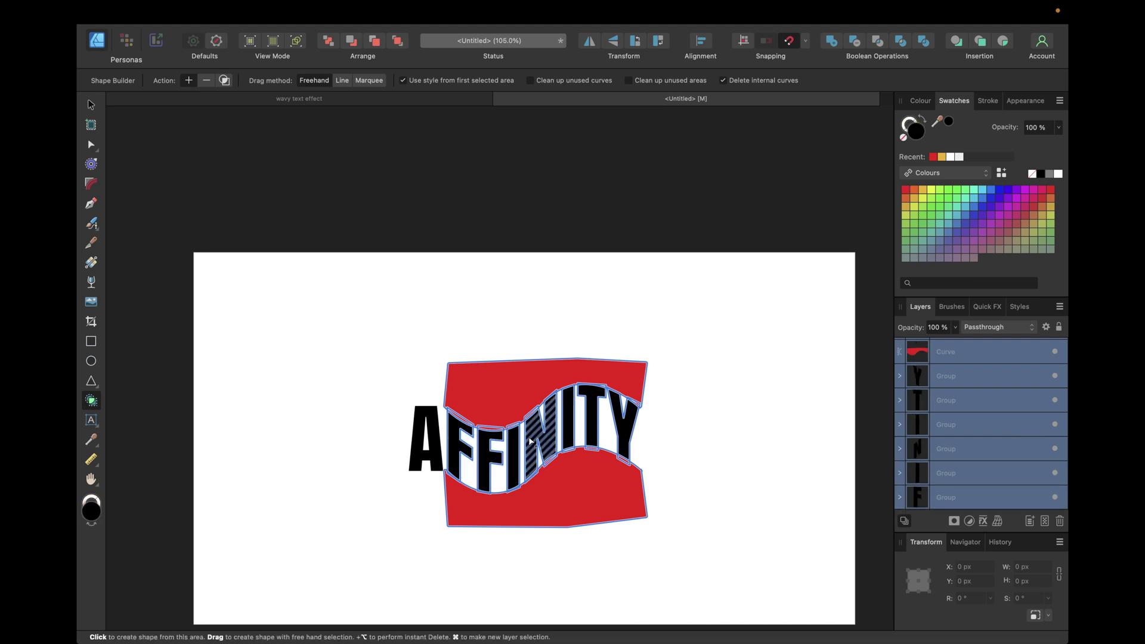
pyautogui.click(570, 423)
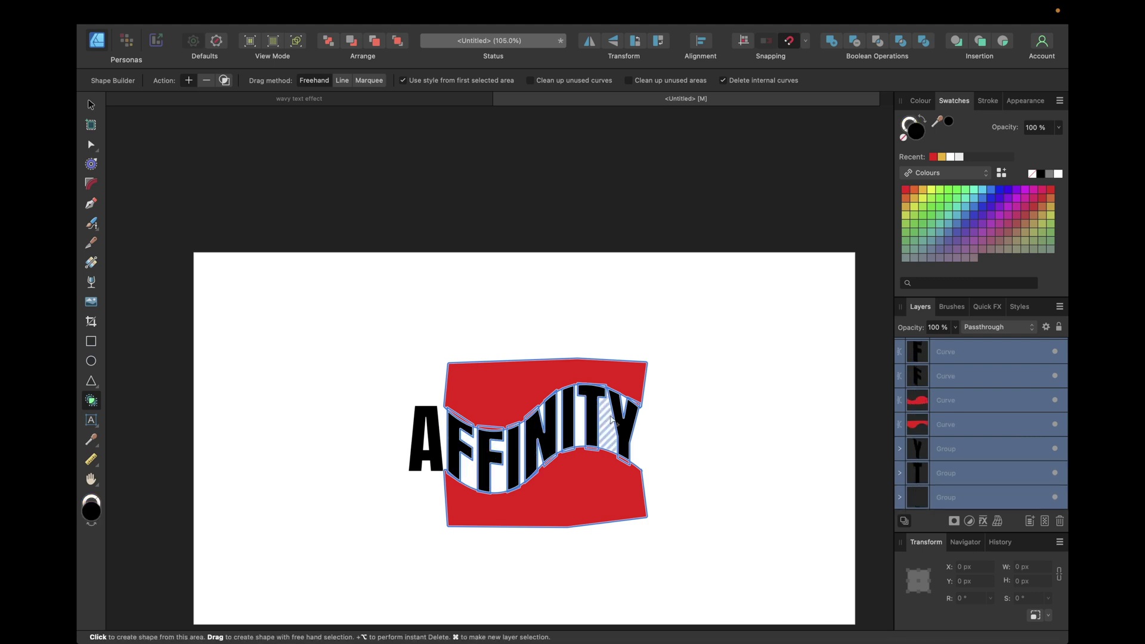
pyautogui.click(594, 421)
pyautogui.click(621, 424)
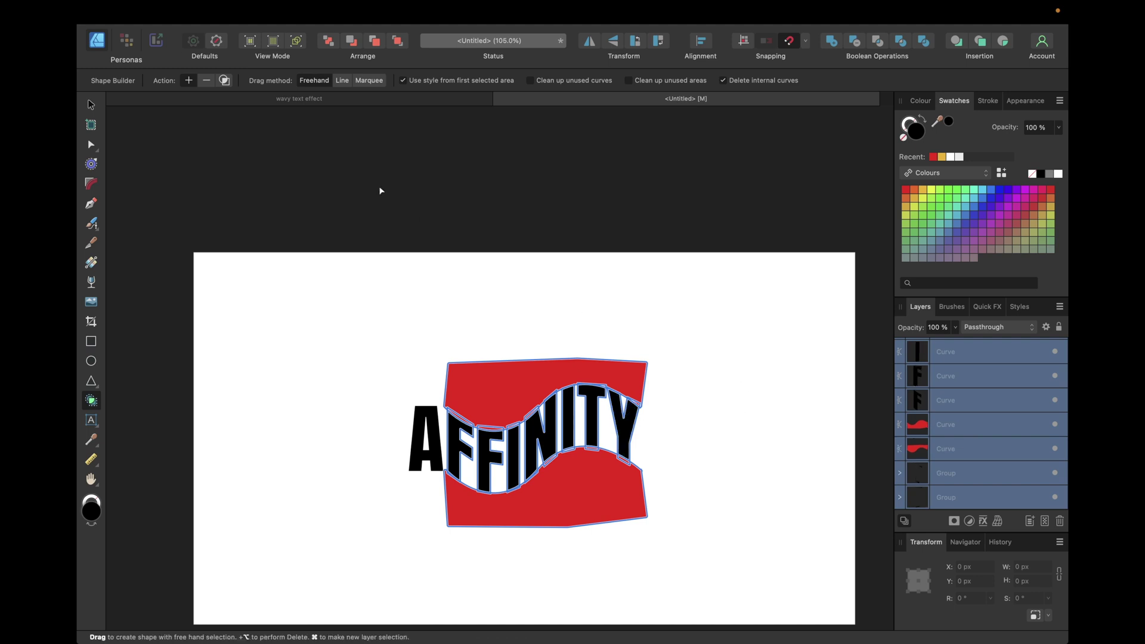
pyautogui.click(93, 105)
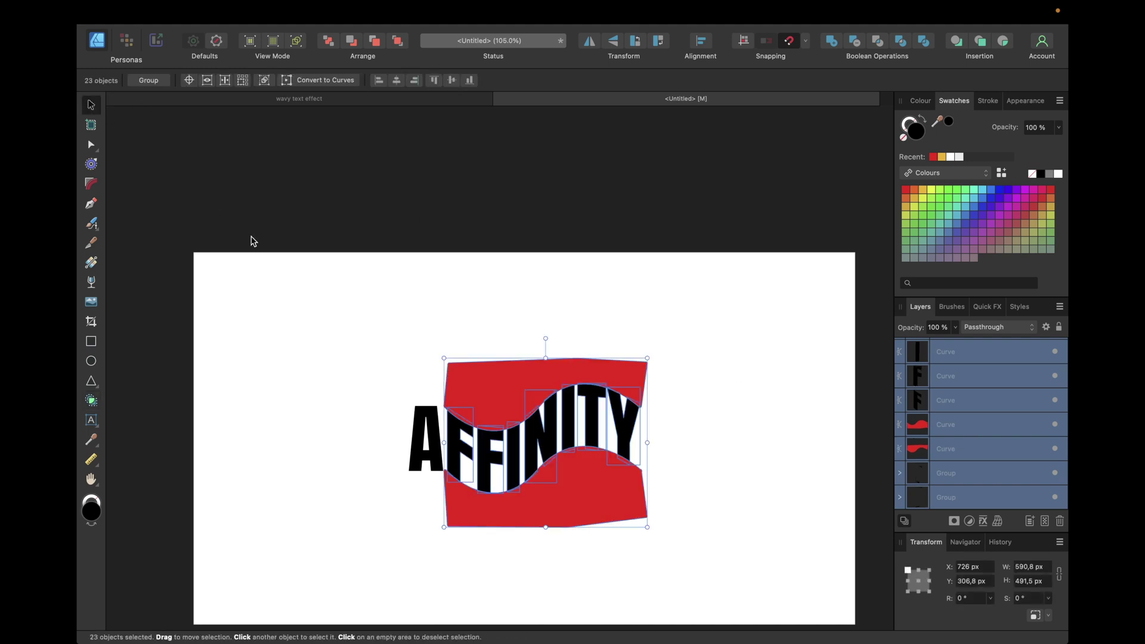
# - Delete both red wave shapes and the leftover letter groups
pyautogui.click(251, 241)
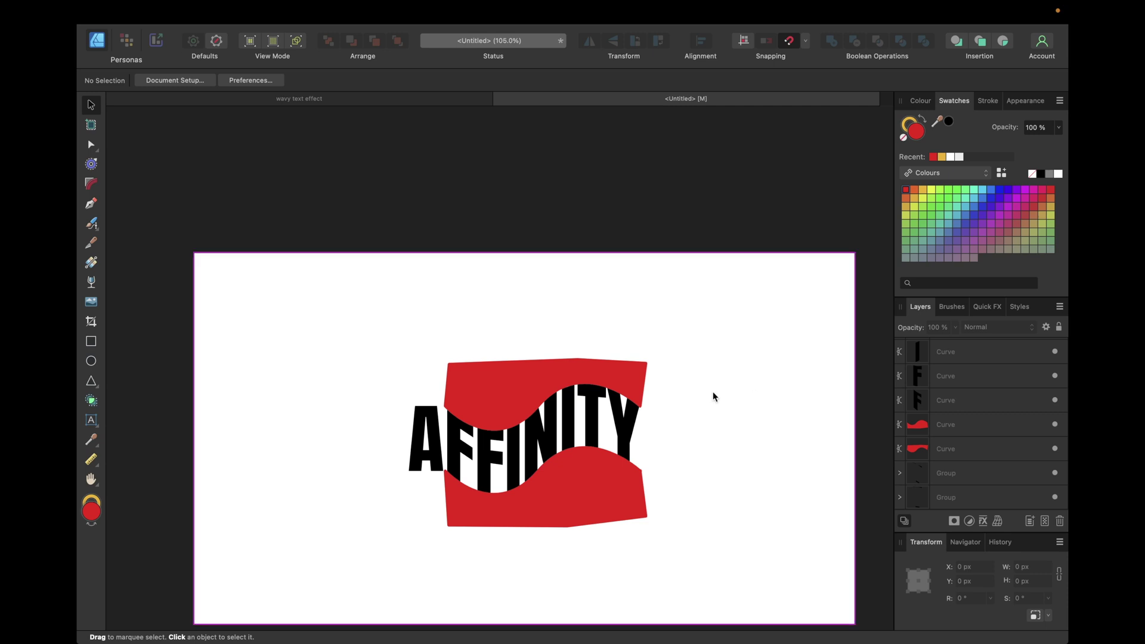
pyautogui.click(630, 374)
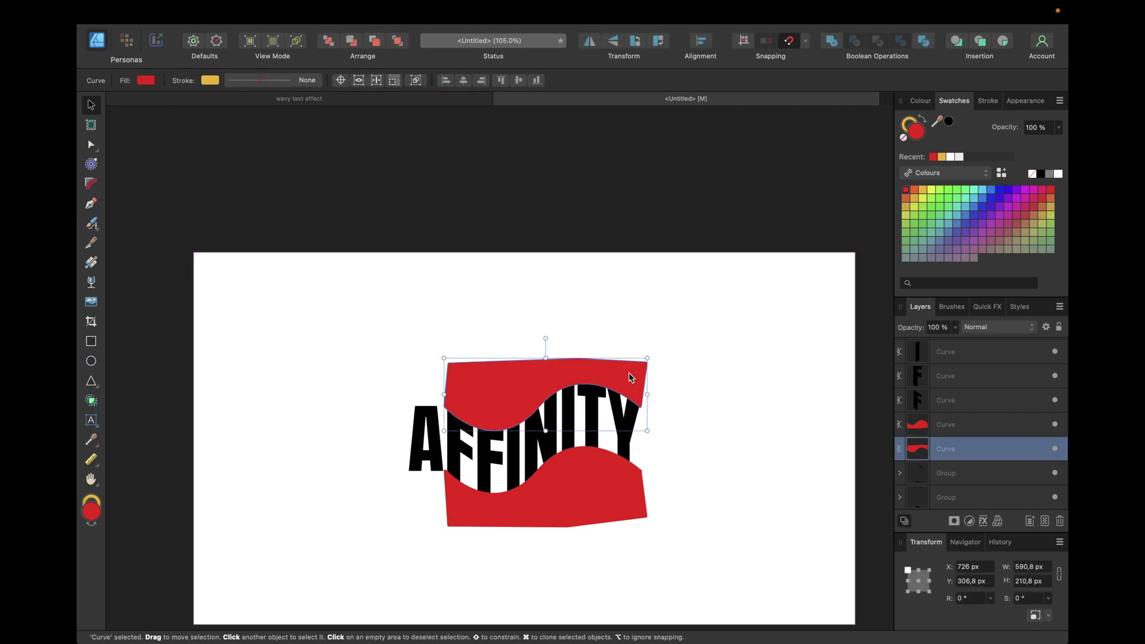
pyautogui.click(961, 430)
pyautogui.scroll(-5, 962, 429)
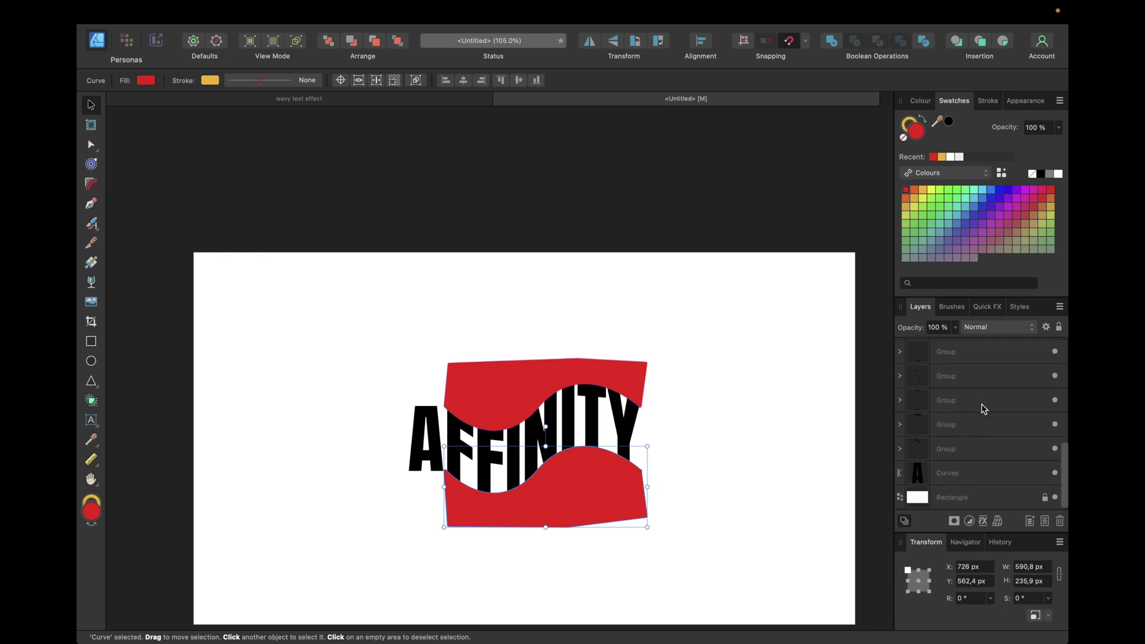
pyautogui.keyDown('shift'); pyautogui.click(955, 455); pyautogui.keyUp('shift')
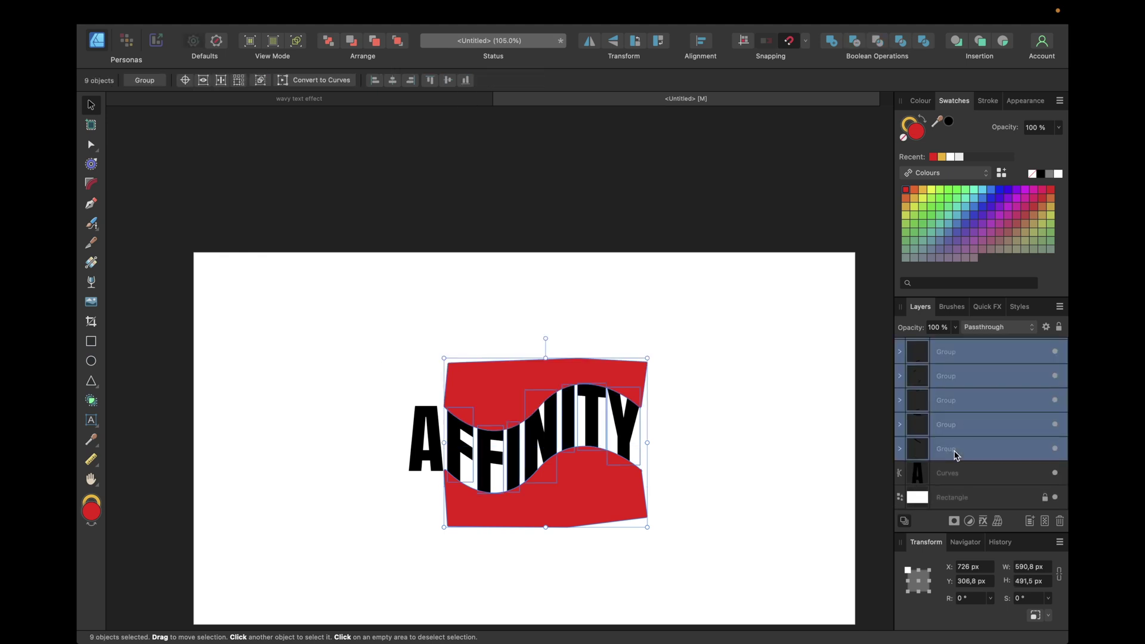
pyautogui.press('super+alt+shift+s')
pyautogui.click(767, 415)
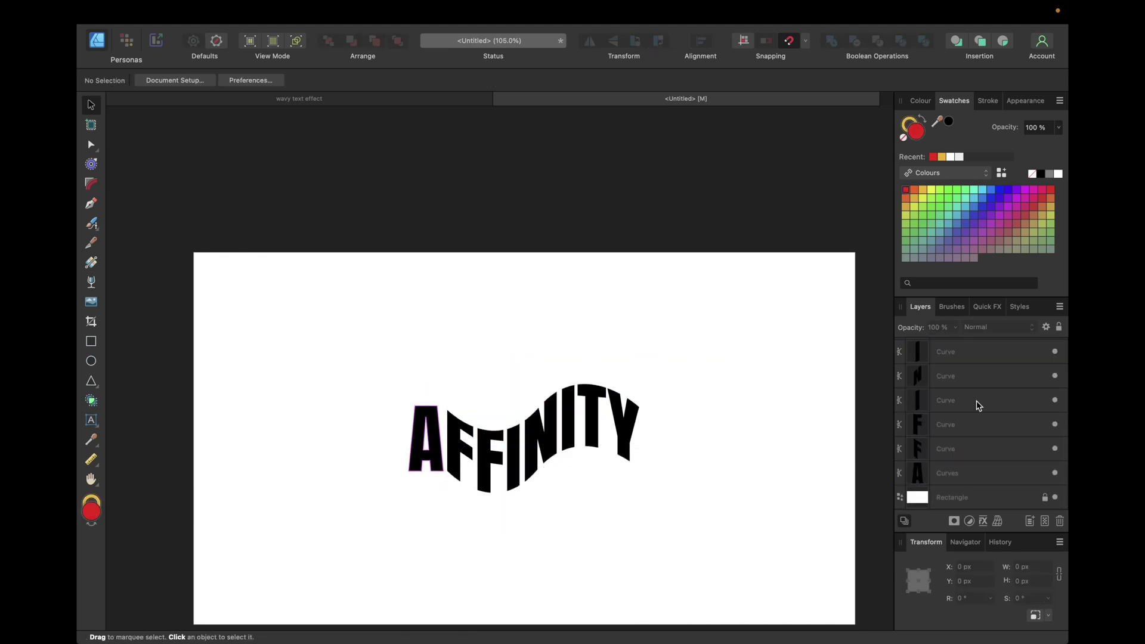
pyautogui.click(942, 458)
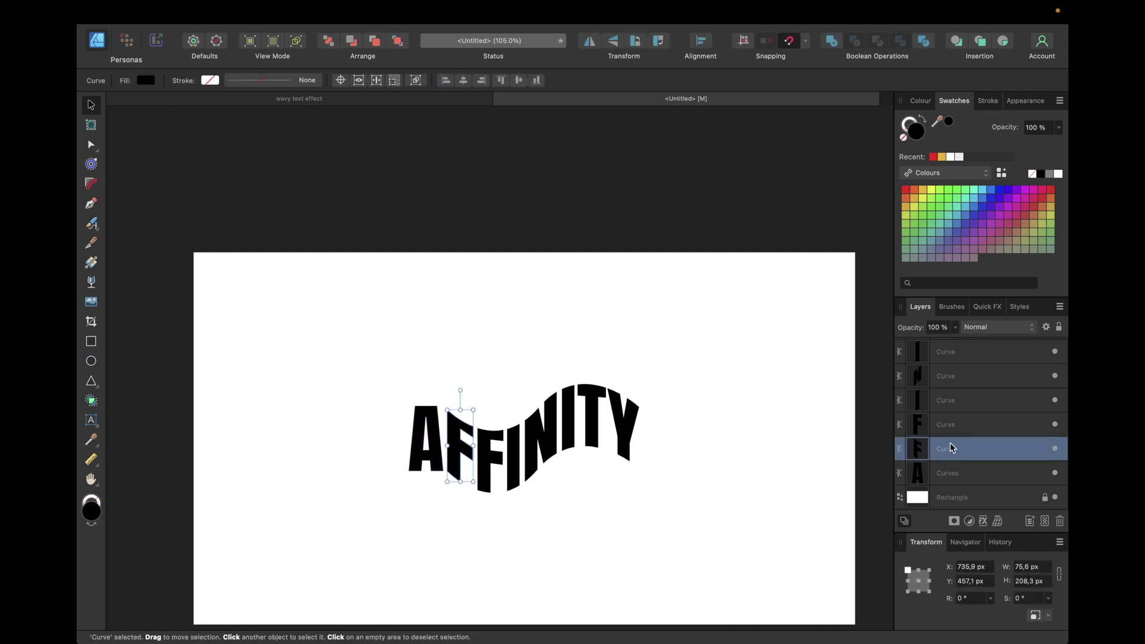
# - Merge the letter shapes F through Y into a single FFINITY curve
pyautogui.scroll(2, 961, 382)
pyautogui.keyDown('shift'); pyautogui.click(955, 356); pyautogui.keyUp('shift')
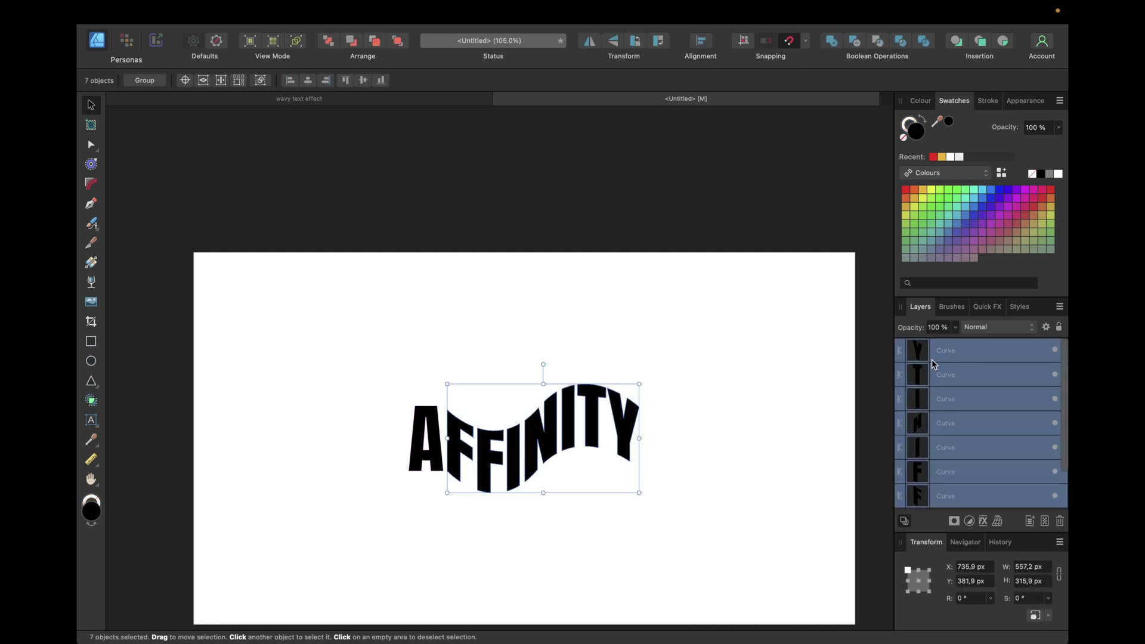
pyautogui.click(832, 43)
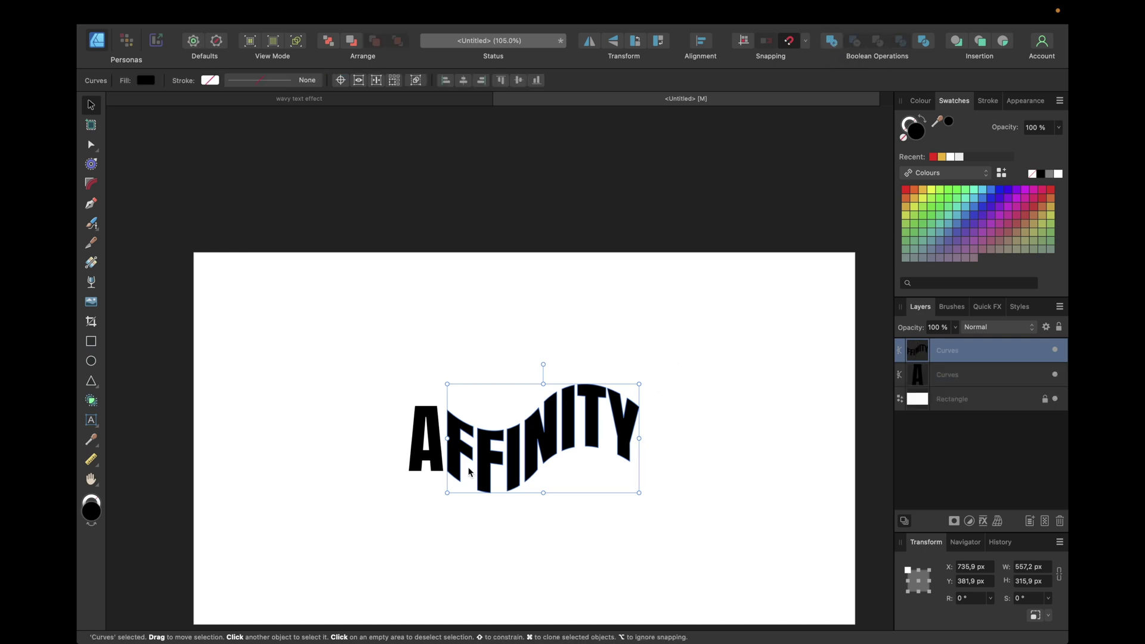
# - Enlarge the first A to about 179 × 338 px and shift it up slightly
pyautogui.click(422, 444)
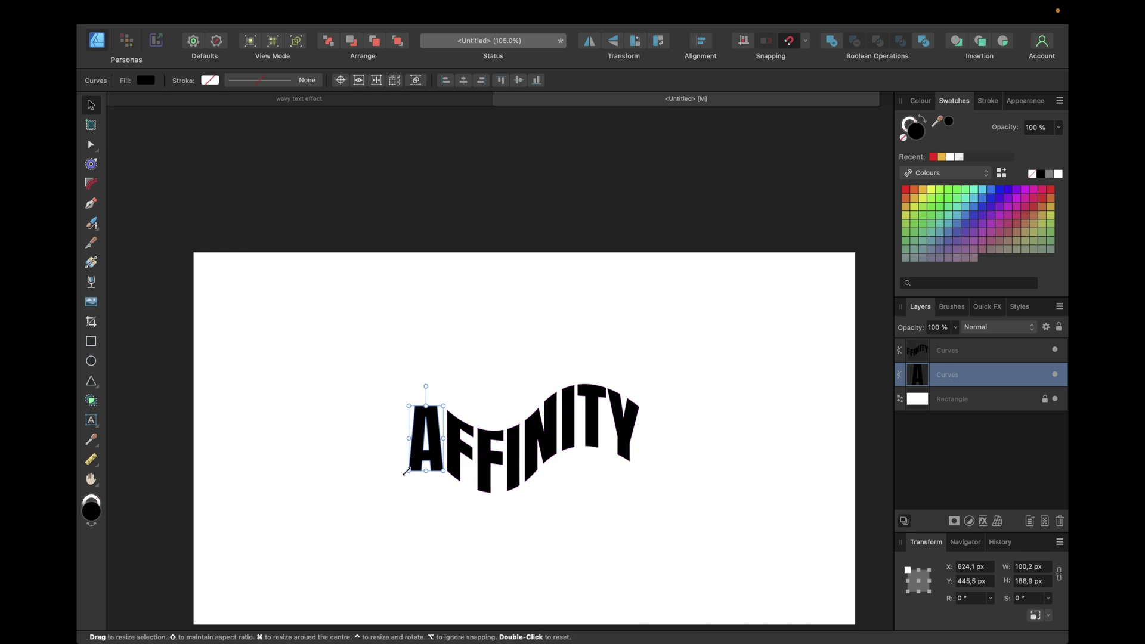
pyautogui.moveTo(408, 471); pyautogui.dragTo(383, 514)
pyautogui.moveTo(420, 476); pyautogui.dragTo(416, 463)
pyautogui.moveTo(383, 502); pyautogui.dragTo(376, 514)
pyautogui.click(518, 501)
pyautogui.scroll(3, 518, 494)
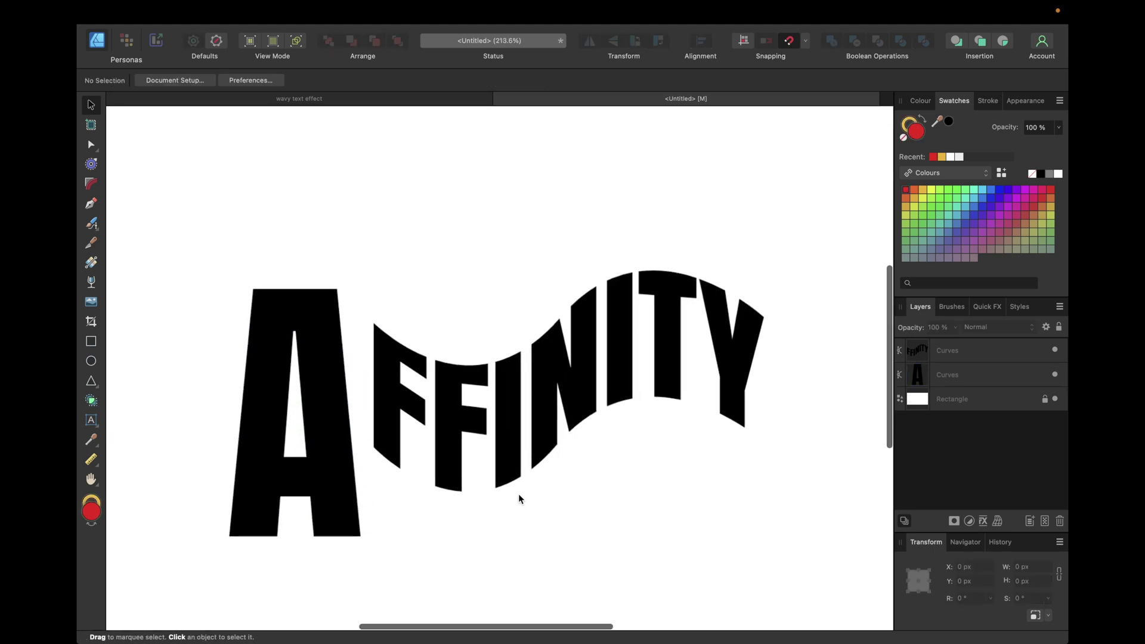
pyautogui.click(513, 397)
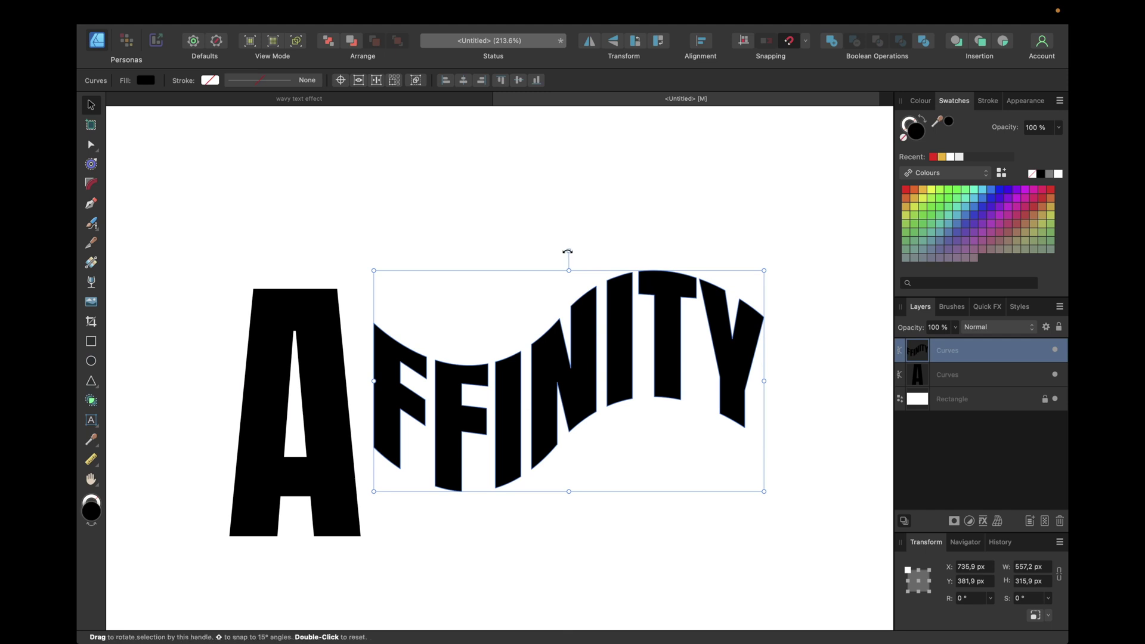
# - Tilt FFINITY about 5.2° and move it left to sit beside the large A
pyautogui.moveTo(565, 251); pyautogui.dragTo(557, 251)
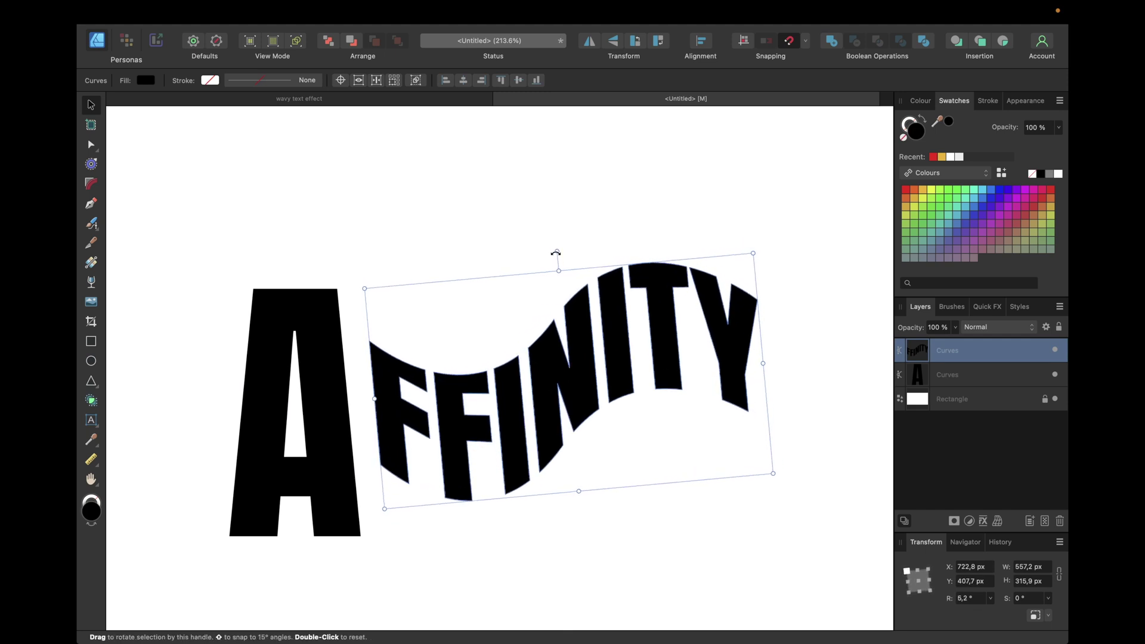
pyautogui.moveTo(544, 406)
pyautogui.mouseDown()
pyautogui.moveTo(531, 398)
pyautogui.moveTo(529, 414)
pyautogui.mouseUp()
pyautogui.click(648, 551)
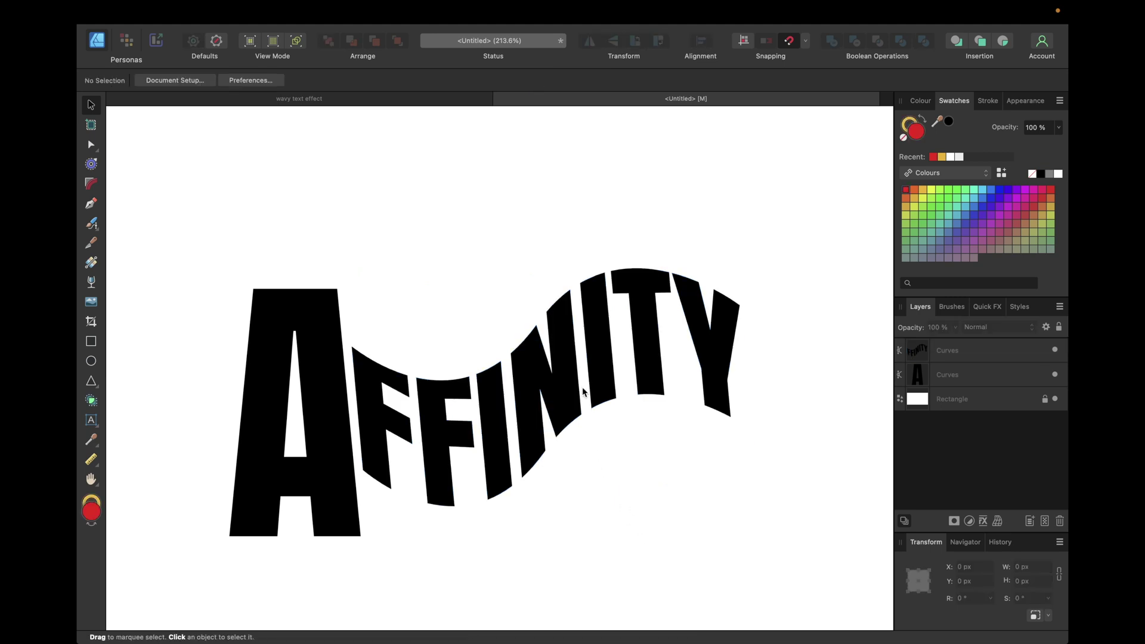
pyautogui.click(567, 382)
pyautogui.moveTo(567, 385); pyautogui.dragTo(569, 385)
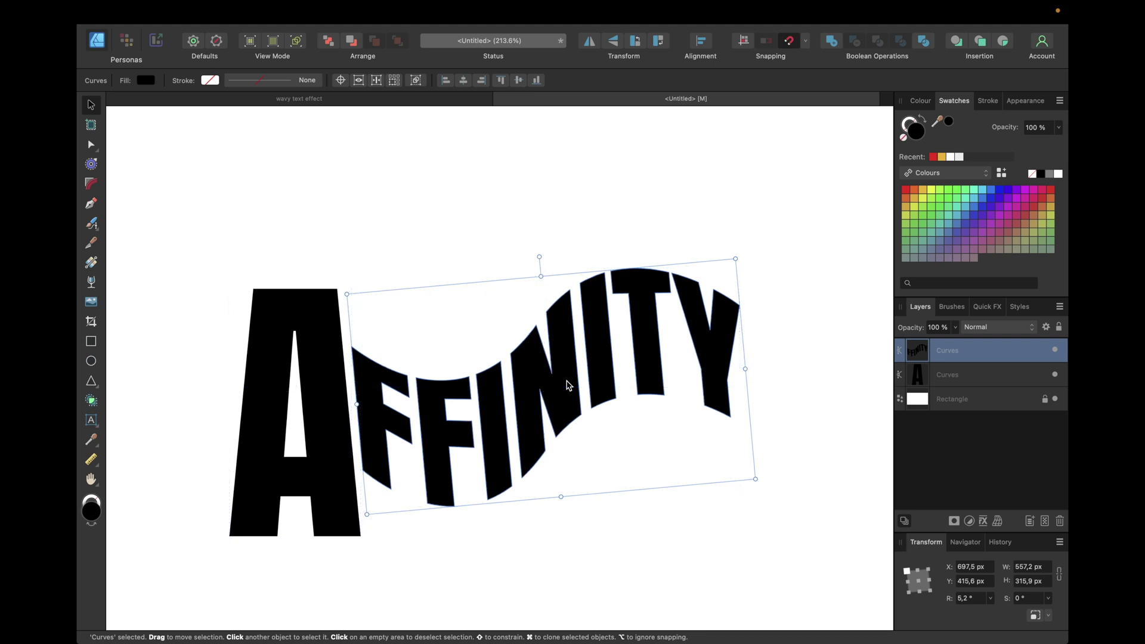
pyautogui.moveTo(568, 385); pyautogui.dragTo(568, 385)
pyautogui.hotkey('shift', 'Left')
pyautogui.hotkey('shift', 'Left')
pyautogui.hotkey('shift', 'Down')
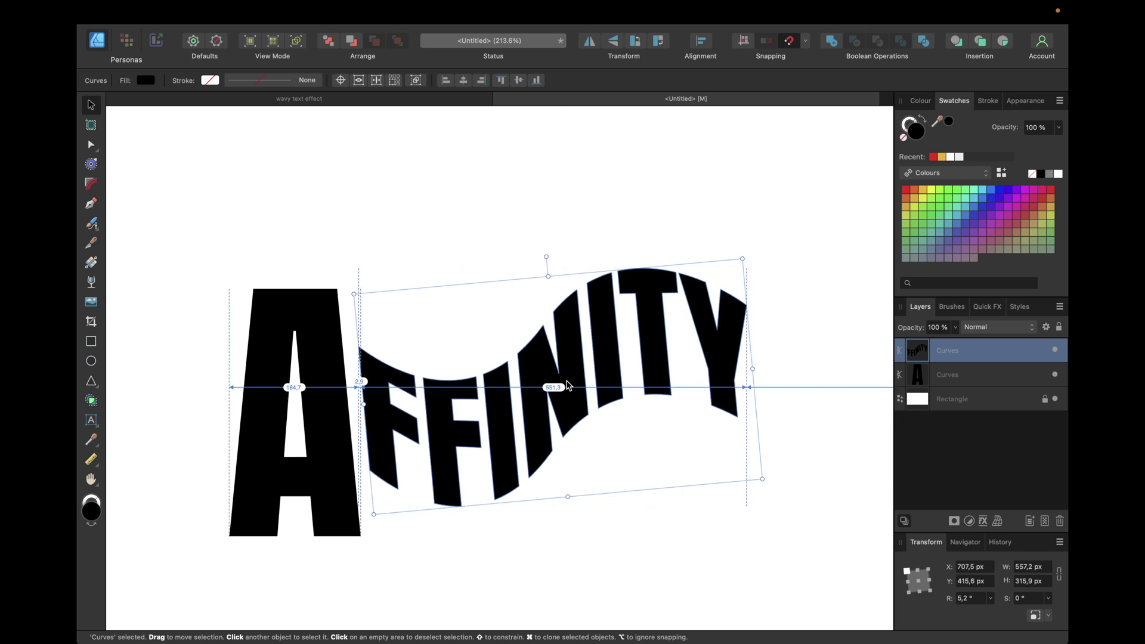
pyautogui.click(660, 509)
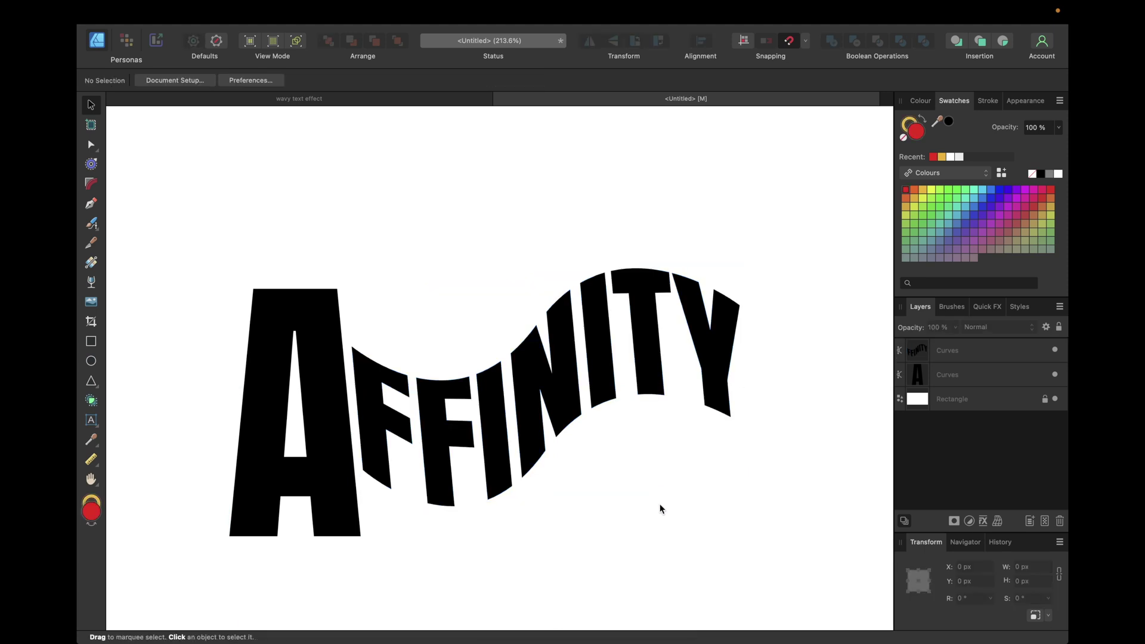
# - Fit the whole artboard in view and compare against the finished wavy text reference document
pyautogui.press('super+1')
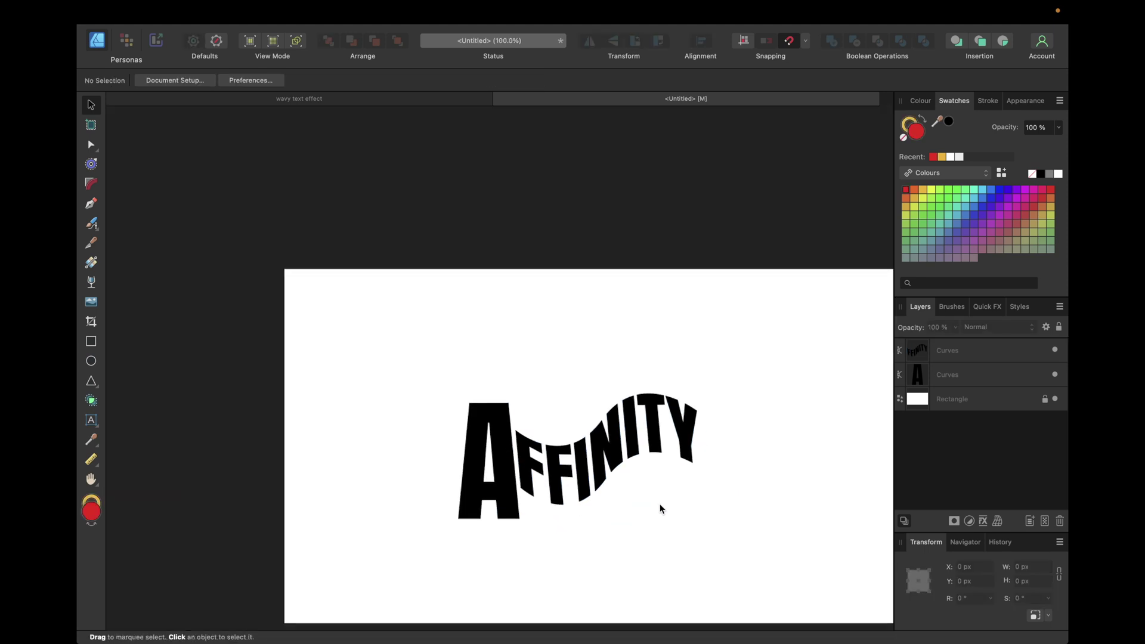
pyautogui.click(335, 99)
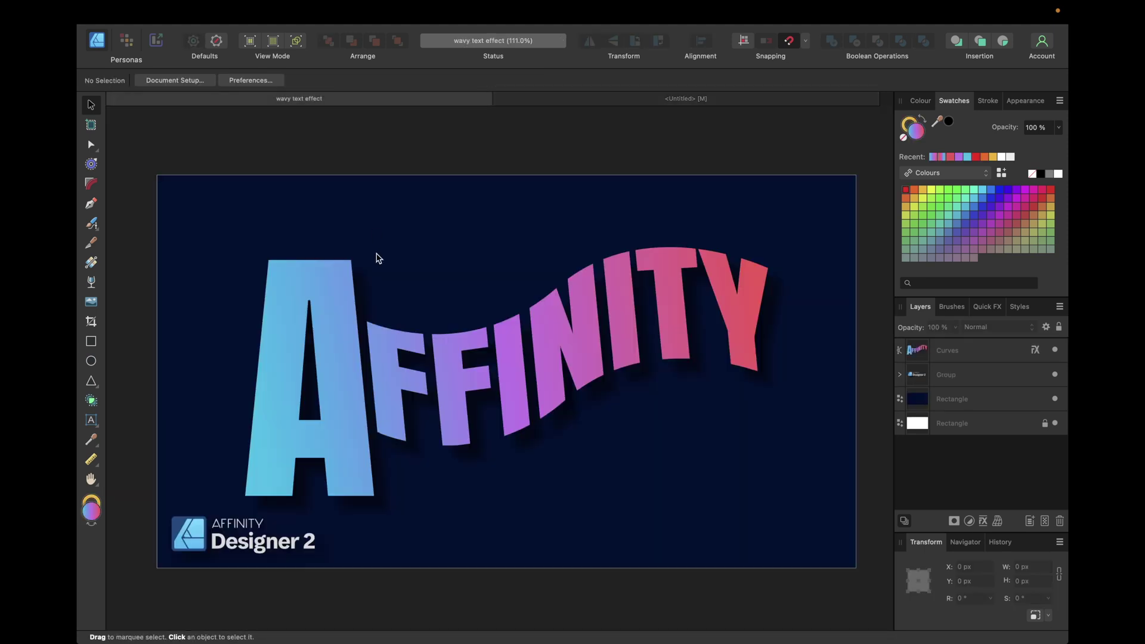
pyautogui.click(572, 99)
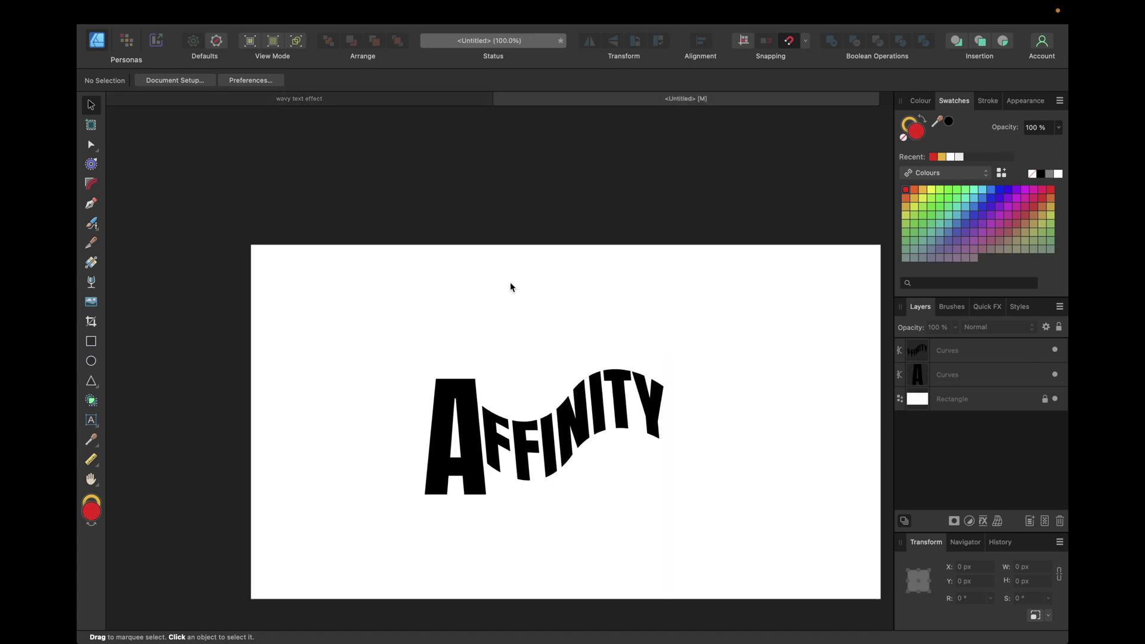
# - Merge A and FFINITY into one curve, scaled to 1208 × 634.5 px and repositioned
pyautogui.moveTo(360, 288); pyautogui.dragTo(742, 546)
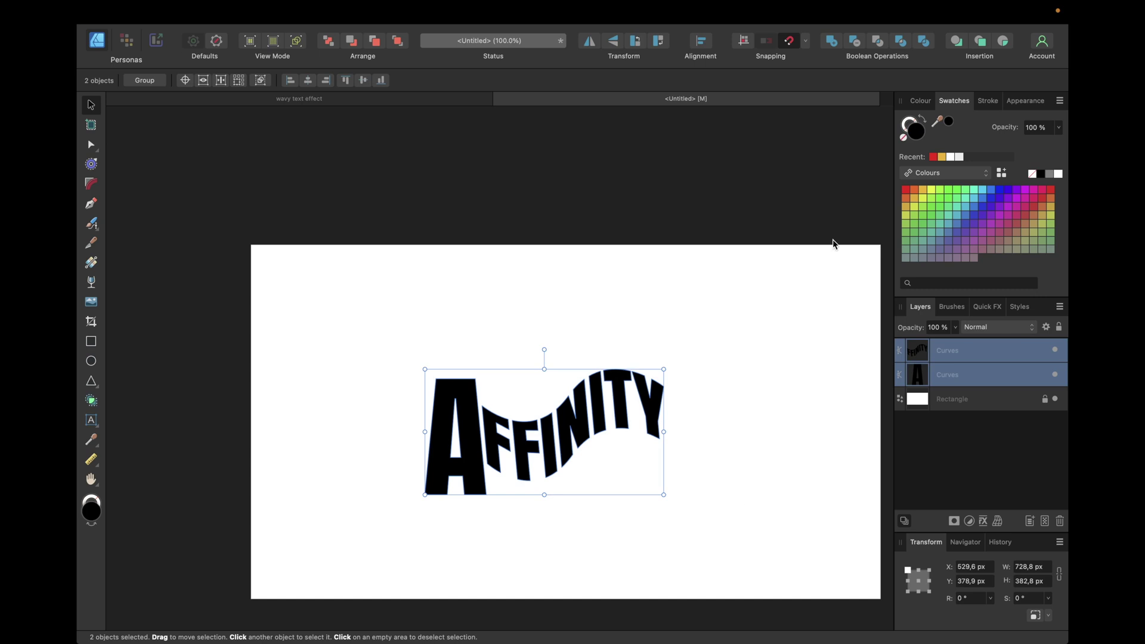
pyautogui.click(831, 41)
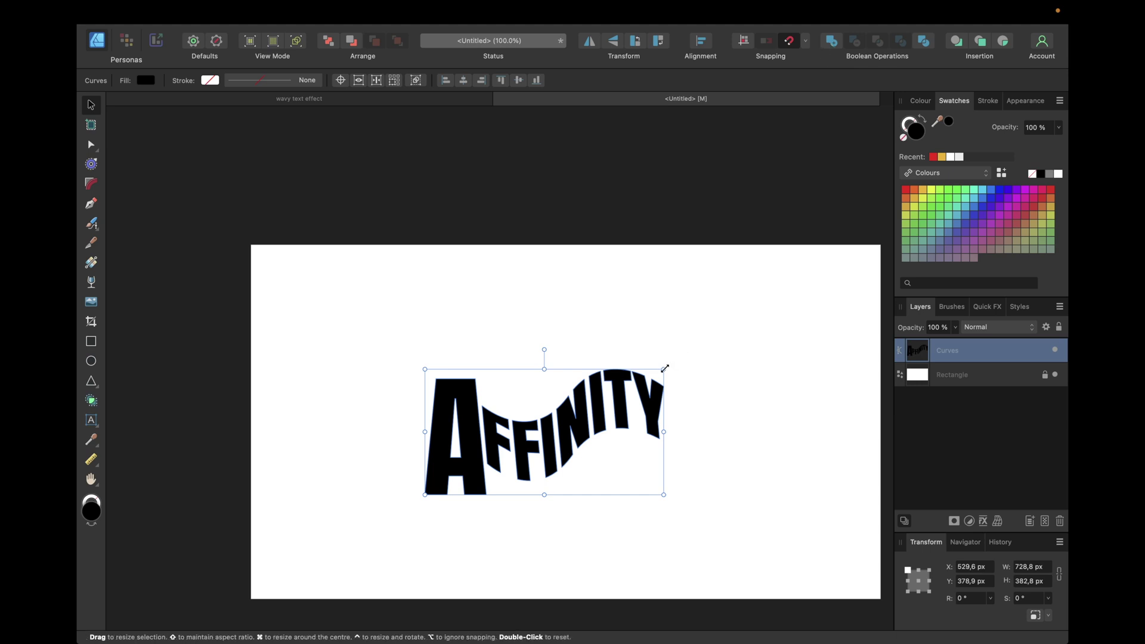
pyautogui.moveTo(665, 369); pyautogui.dragTo(819, 290)
pyautogui.moveTo(735, 348); pyautogui.dragTo(682, 380)
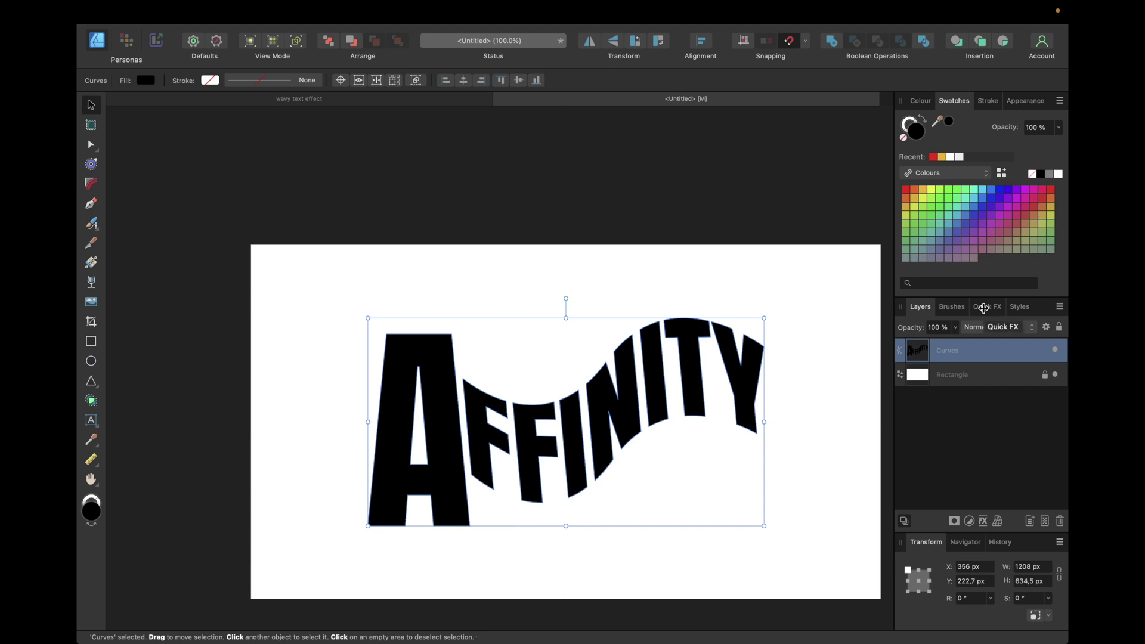
# - Give the word a Quick FX outer shadow with 30 px radius and 30 px offset
pyautogui.click(986, 309)
pyautogui.click(915, 375)
pyautogui.click(1039, 435)
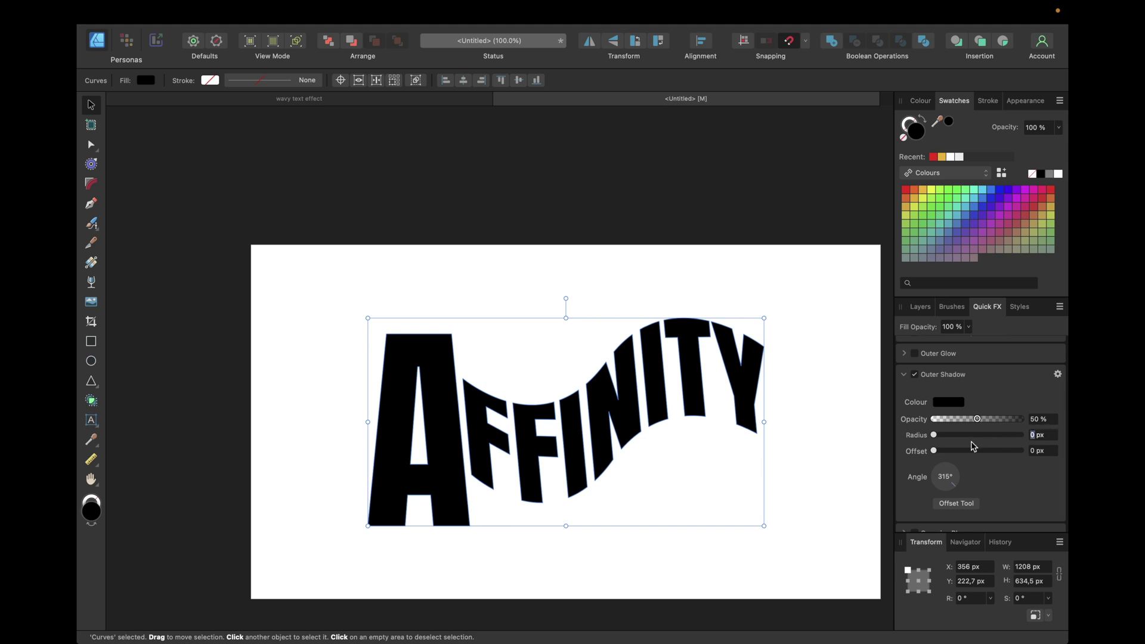
pyautogui.write('3')
pyautogui.press('Return')
pyautogui.click(1030, 452)
pyautogui.write('30')
pyautogui.press('Return')
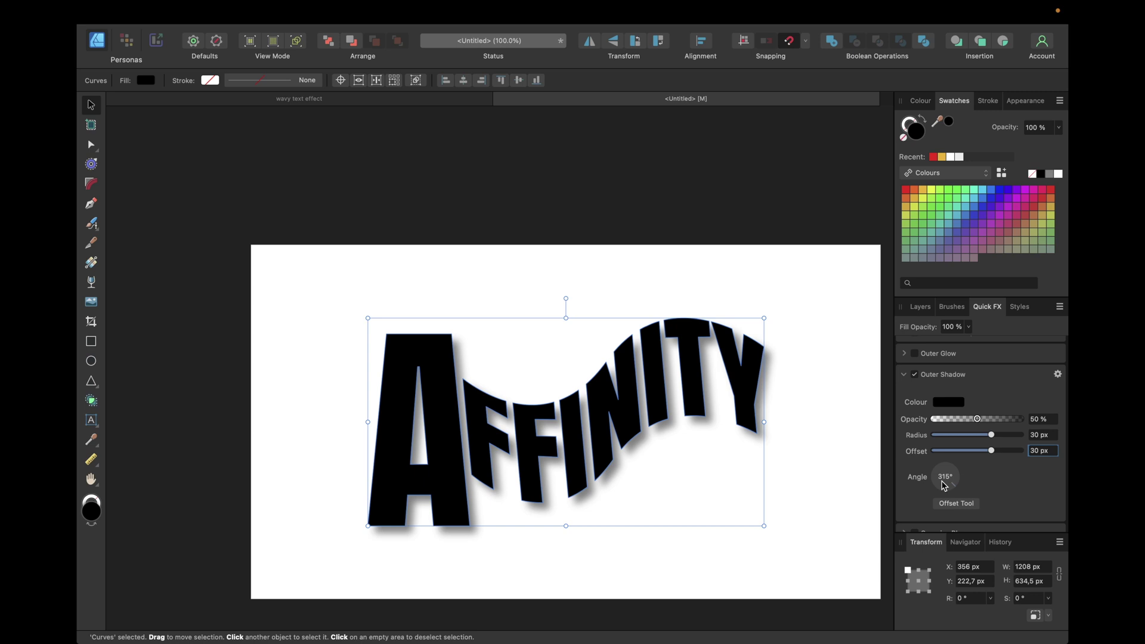
pyautogui.click(858, 415)
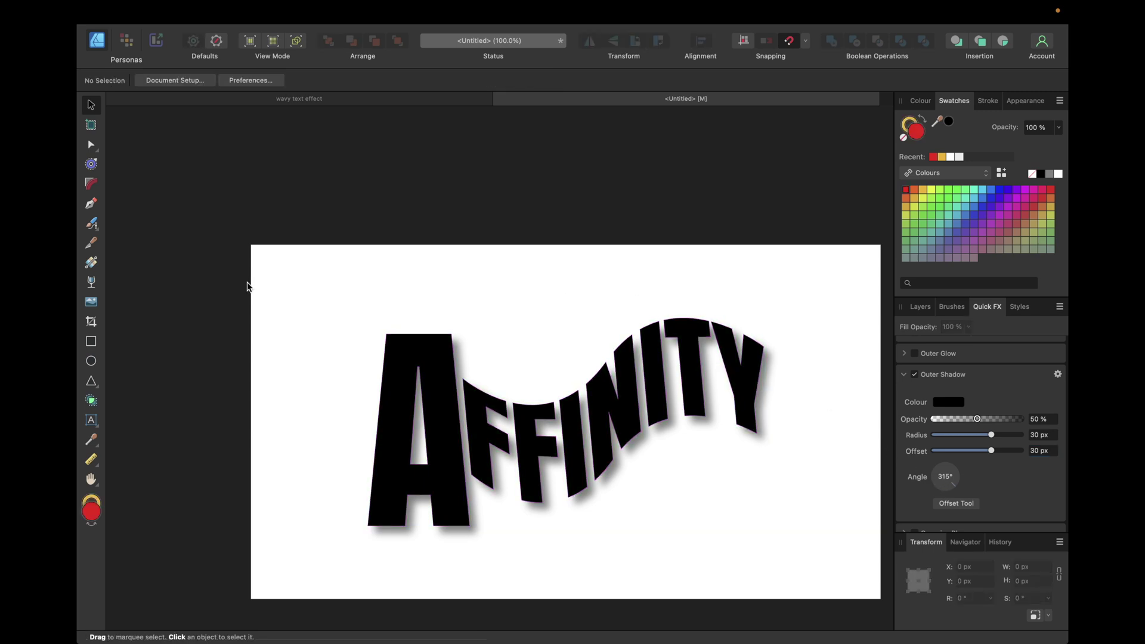
pyautogui.click(91, 263)
# - Select the wavy-text Curves layer, drag a linear gradient from A to Y, and add a middle stop
pyautogui.click(933, 315)
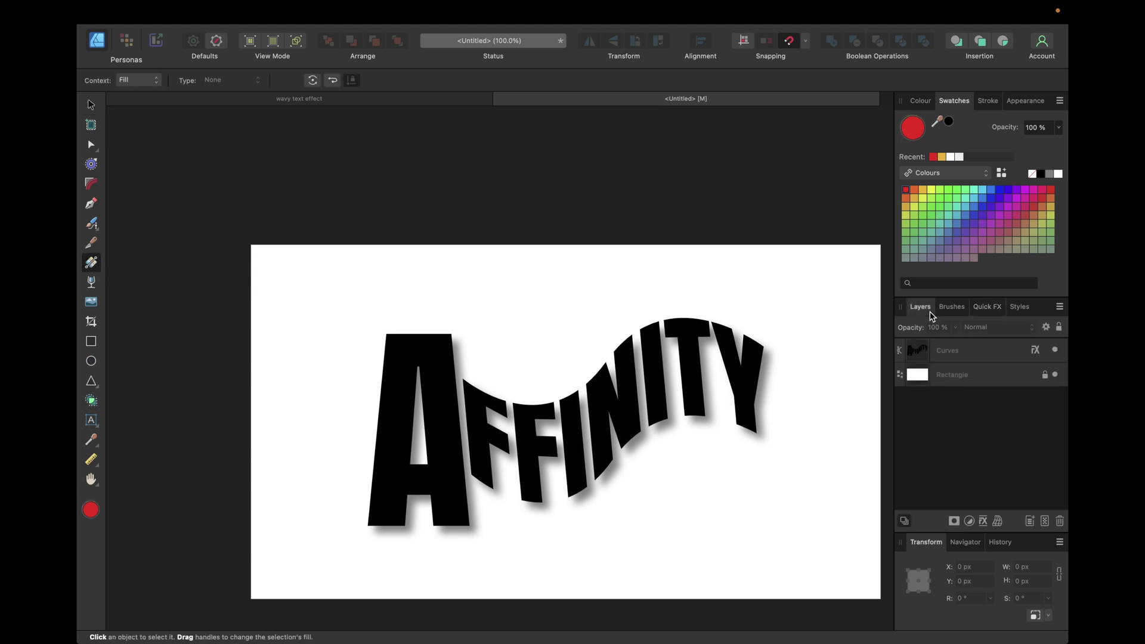
pyautogui.click(946, 346)
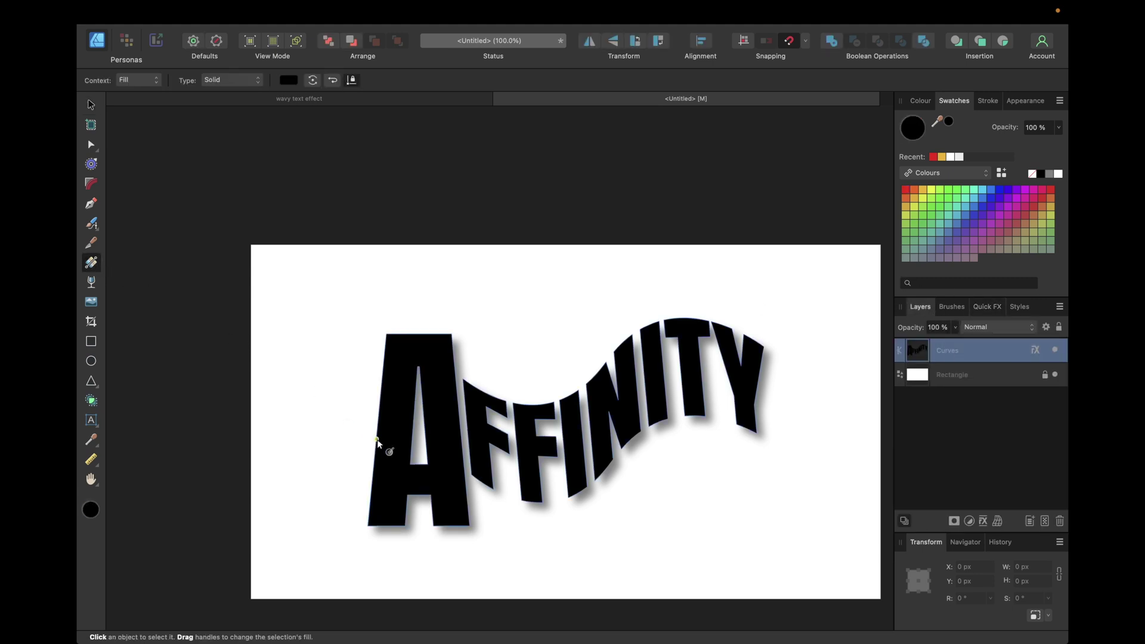
pyautogui.moveTo(378, 439); pyautogui.dragTo(758, 378)
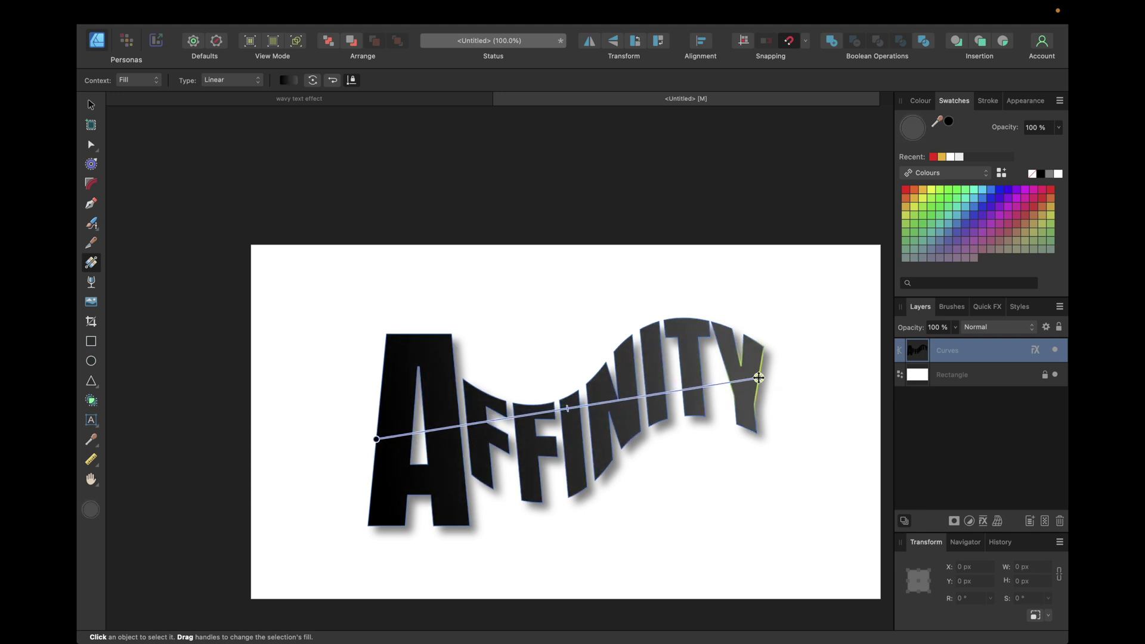
pyautogui.click(566, 409)
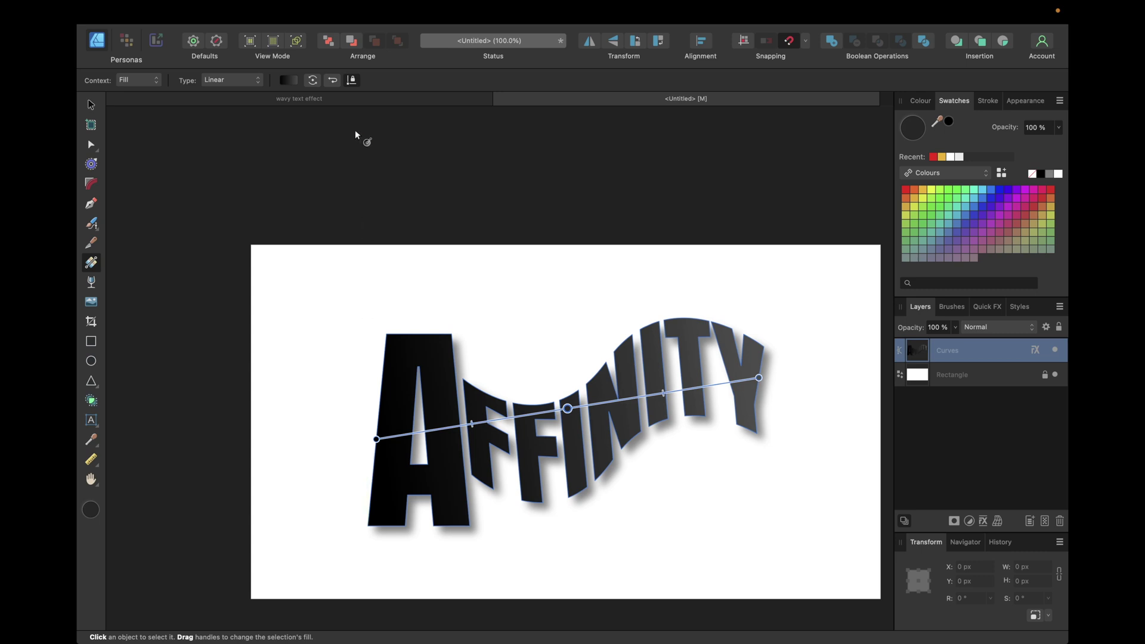
# - Copy the start-stop hex value 12C2E9 from the reference wavy text's gradient
pyautogui.click(319, 99)
pyautogui.click(595, 327)
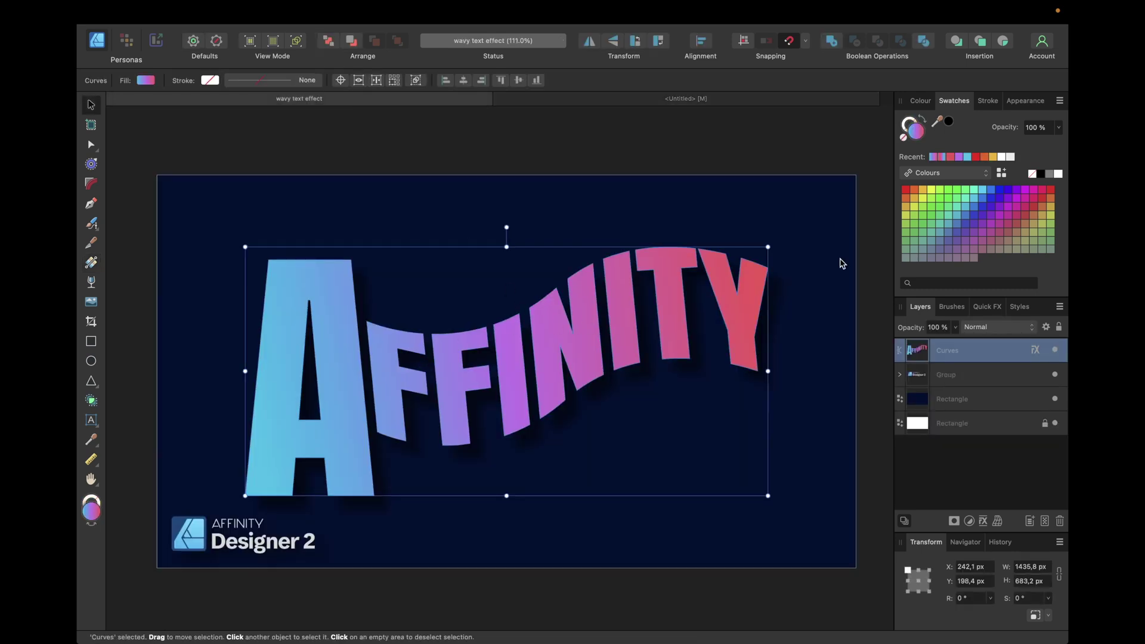
pyautogui.press('g')
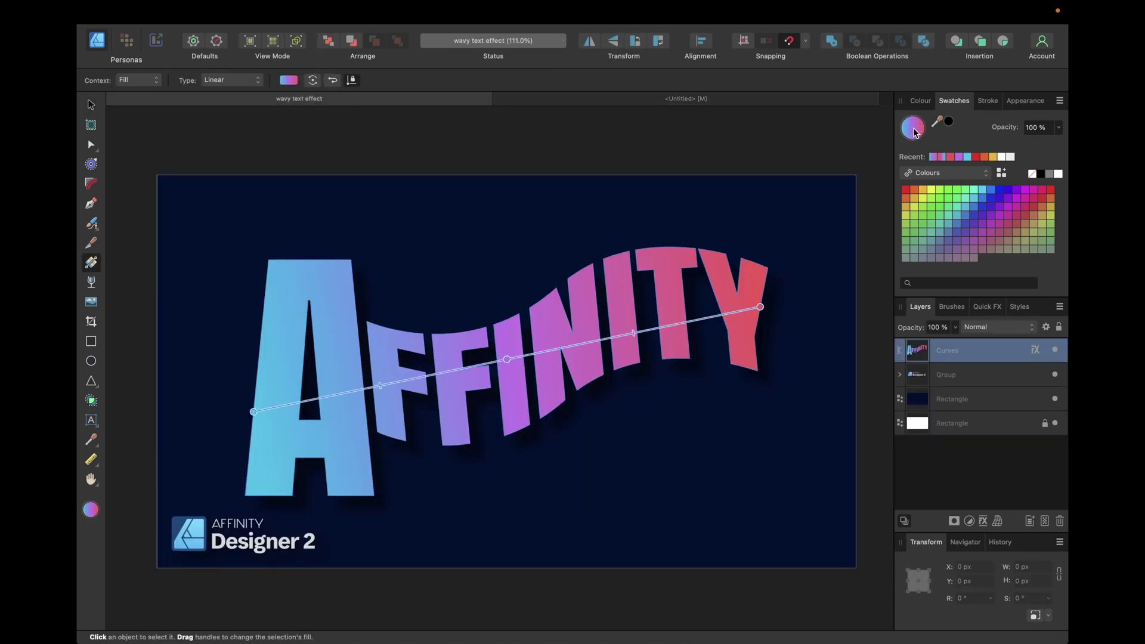
pyautogui.click(253, 413)
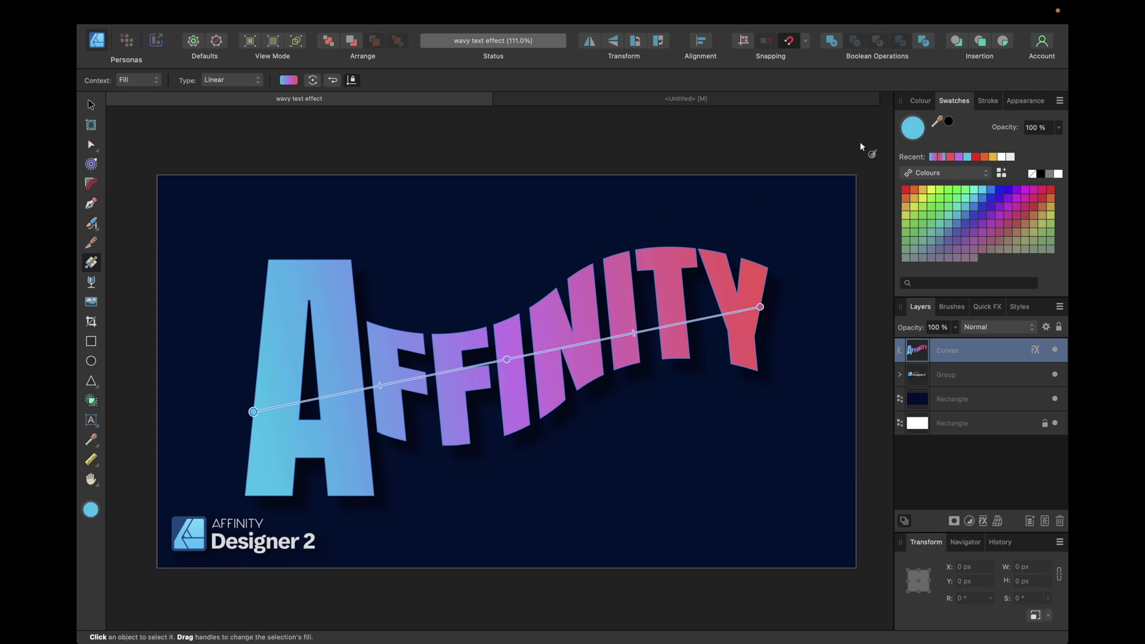
pyautogui.doubleClick(921, 129)
pyautogui.doubleClick(484, 427)
pyautogui.press('super+c')
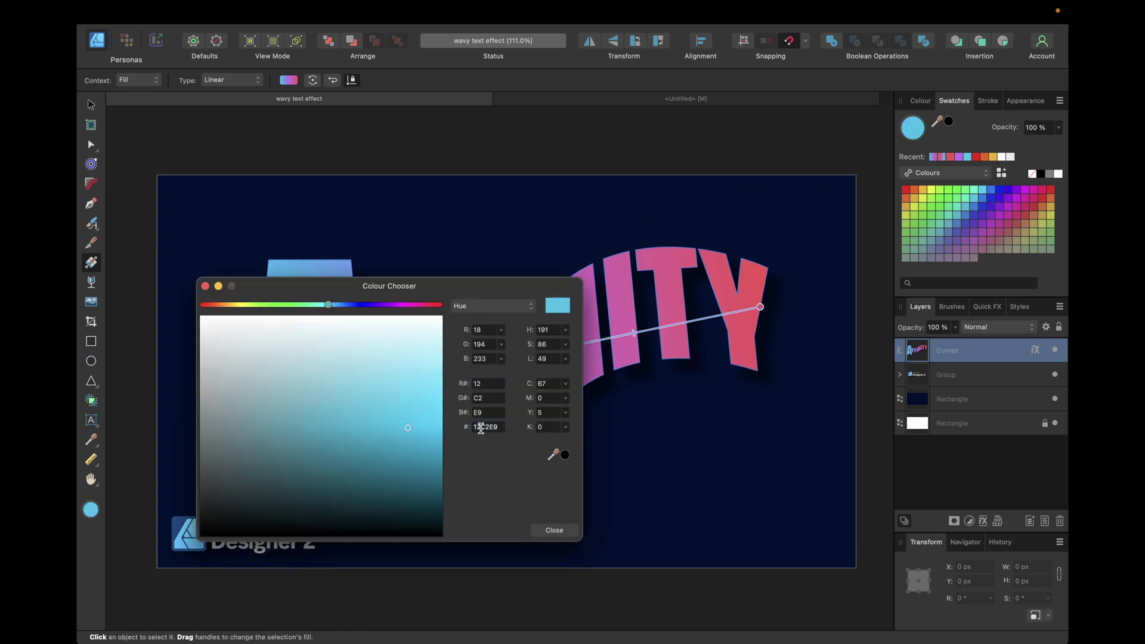
# - Set the Untitled document's gradient start stop on the A to cyan 12C2E9
pyautogui.click(585, 103)
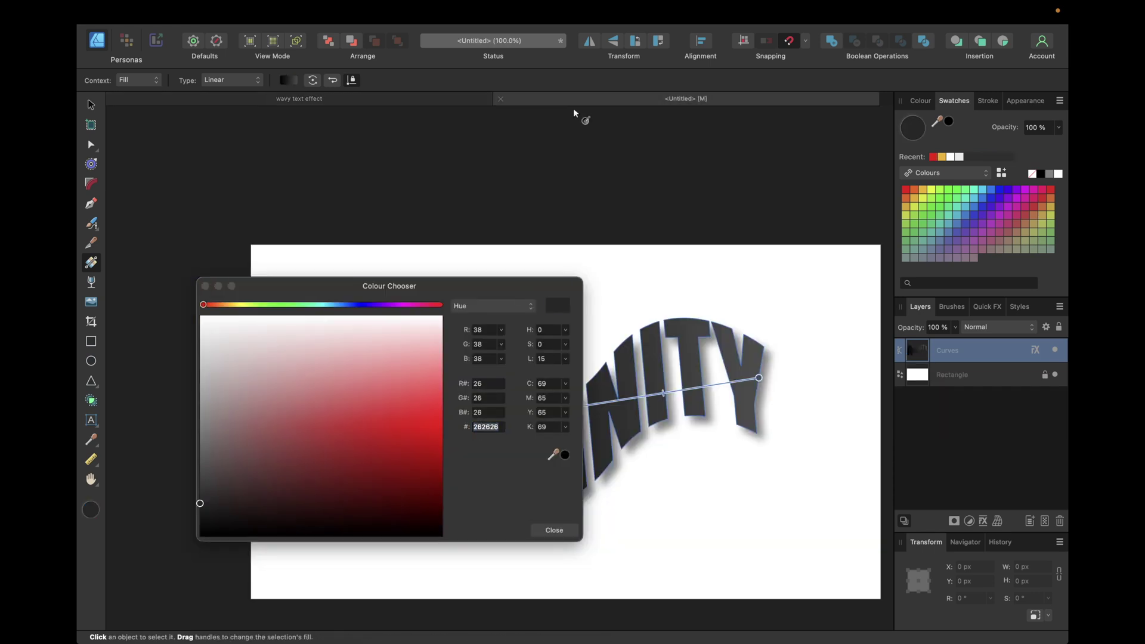
pyautogui.click(205, 286)
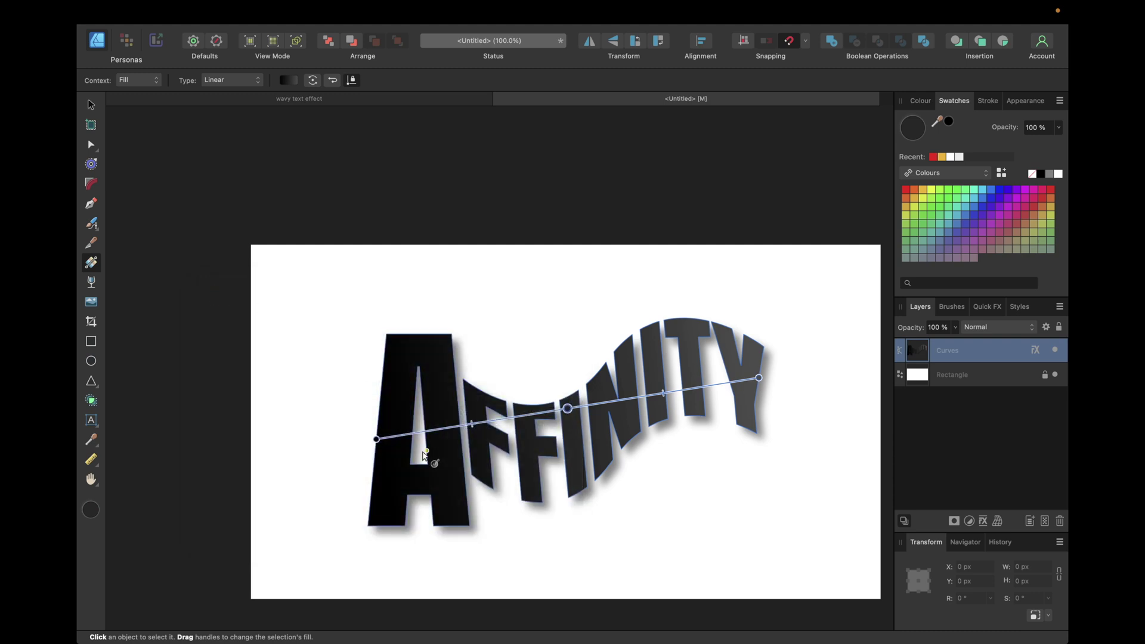
pyautogui.click(377, 439)
pyautogui.doubleClick(913, 127)
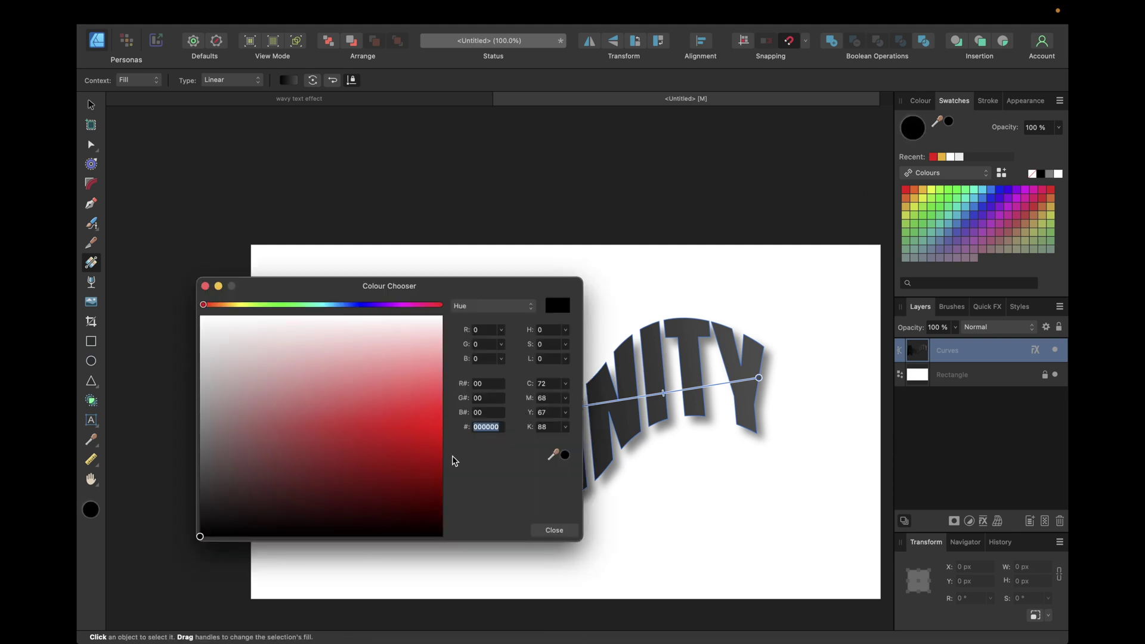
pyautogui.press('super+v')
pyautogui.press('Return')
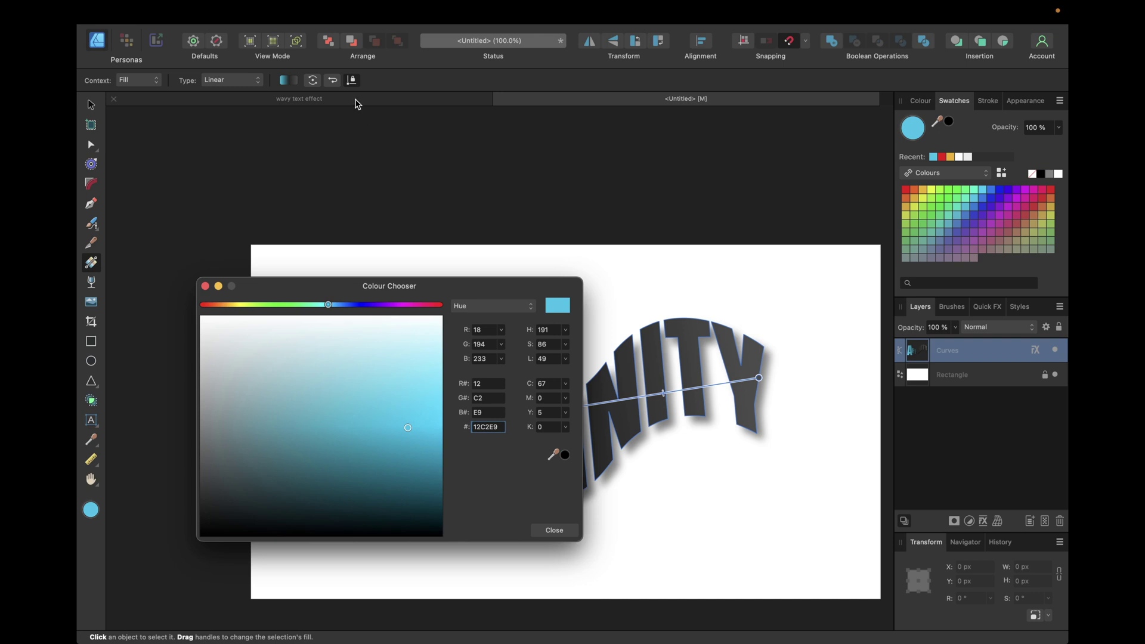
pyautogui.click(362, 100)
# - Copy the reference middle-stop hex C471ED and apply it to the text's middle stop
pyautogui.click(204, 286)
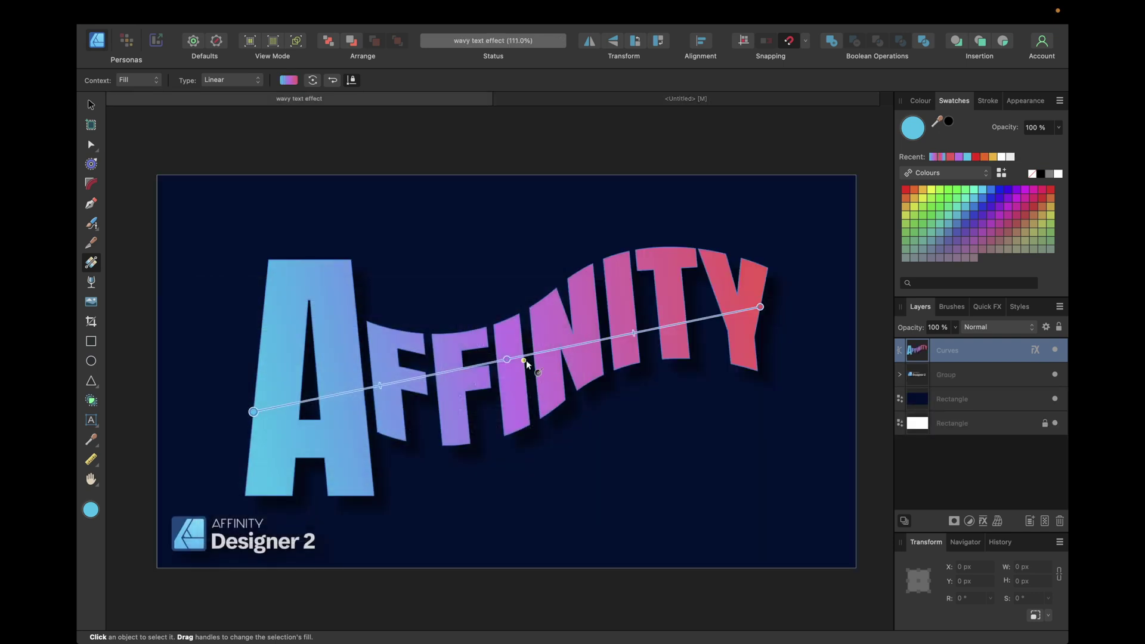
pyautogui.click(507, 359)
pyautogui.doubleClick(912, 128)
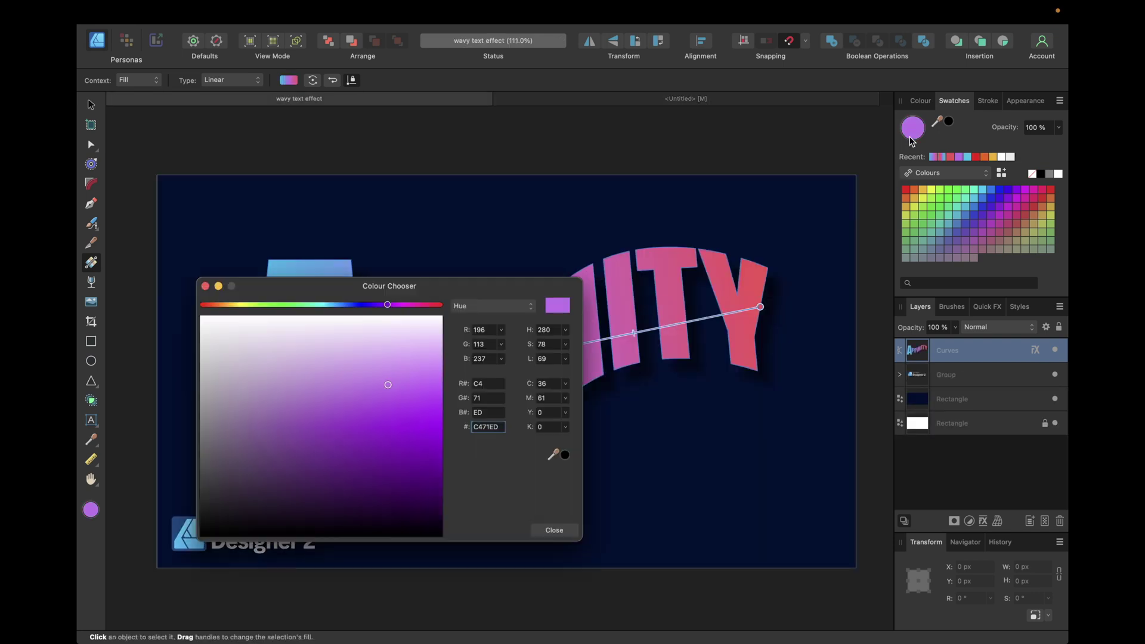
pyautogui.doubleClick(490, 428)
pyautogui.press('super+c')
pyautogui.click(673, 100)
pyautogui.click(205, 287)
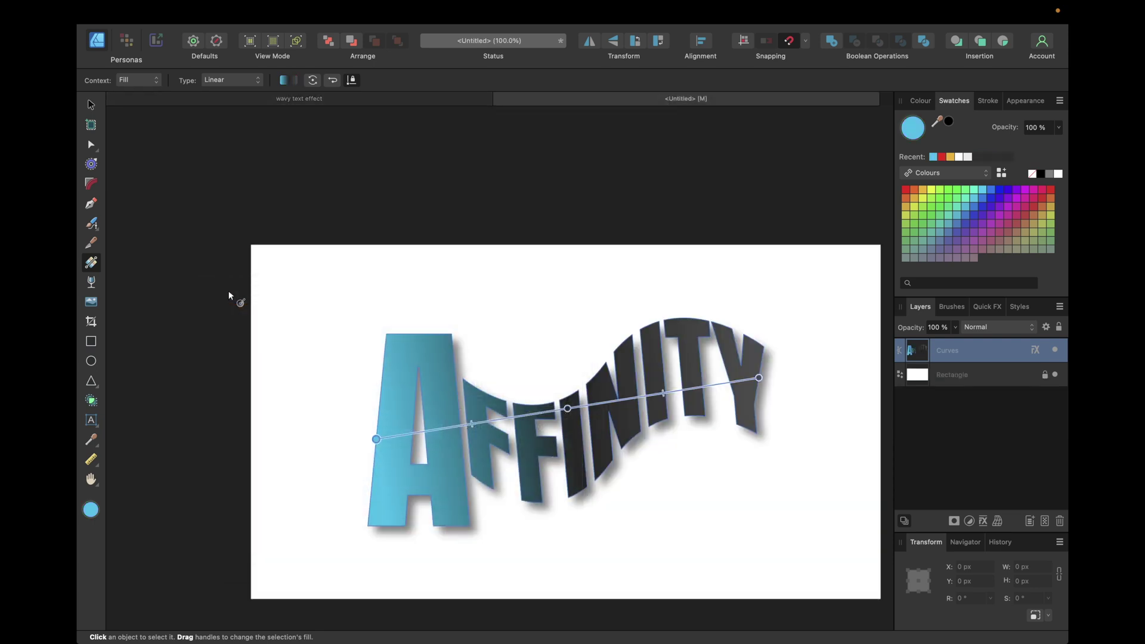
pyautogui.click(562, 403)
pyautogui.doubleClick(909, 127)
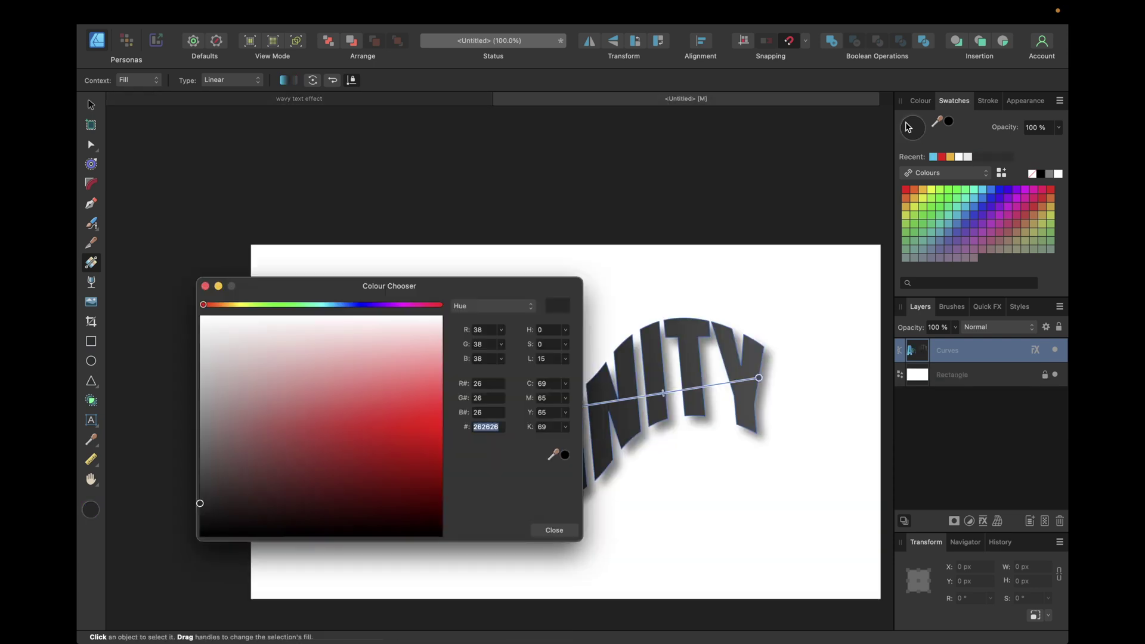
pyautogui.press('super+v')
pyautogui.press('Return')
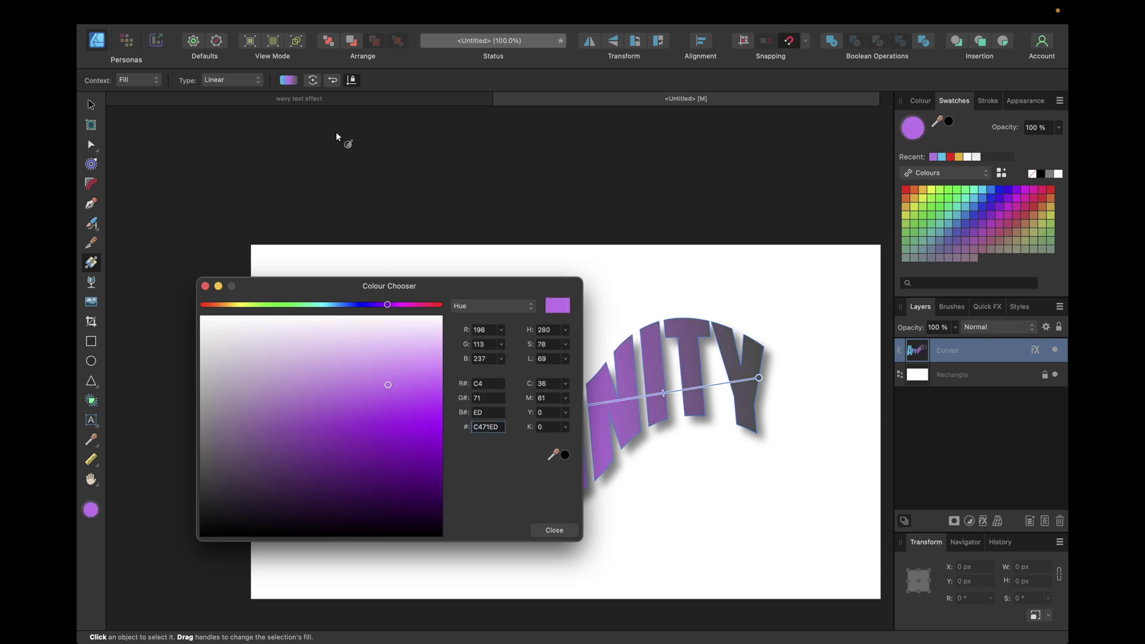
# - Make the end stop red F64F59, lower the start stop to angle the gradient, then deselect
pyautogui.click(315, 105)
pyautogui.click(759, 306)
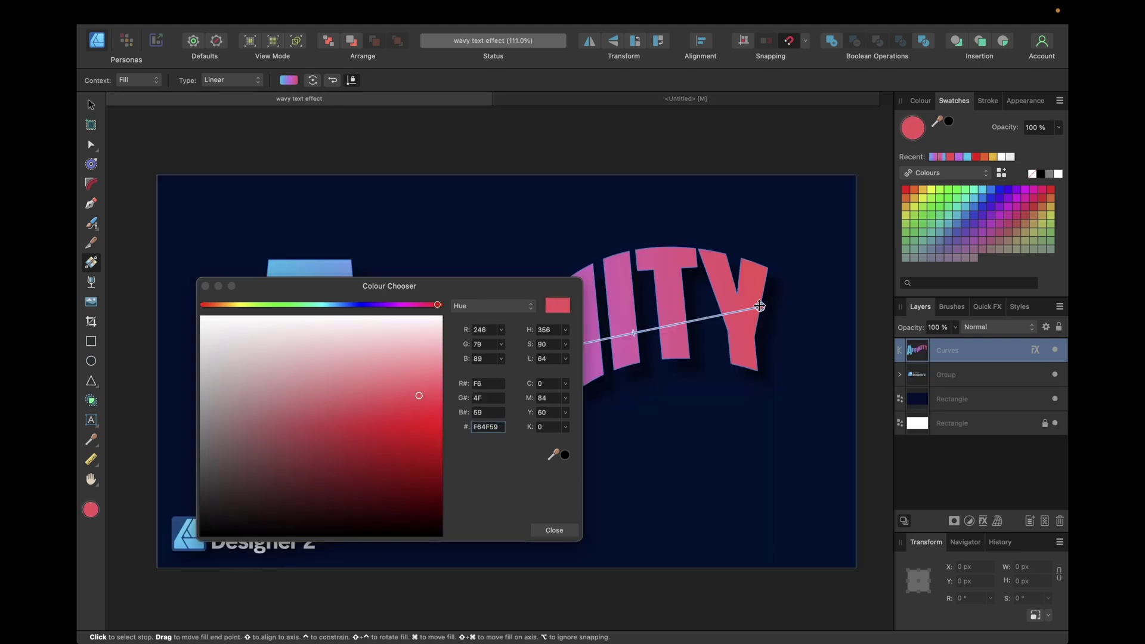
pyautogui.doubleClick(484, 428)
pyautogui.press('super+c')
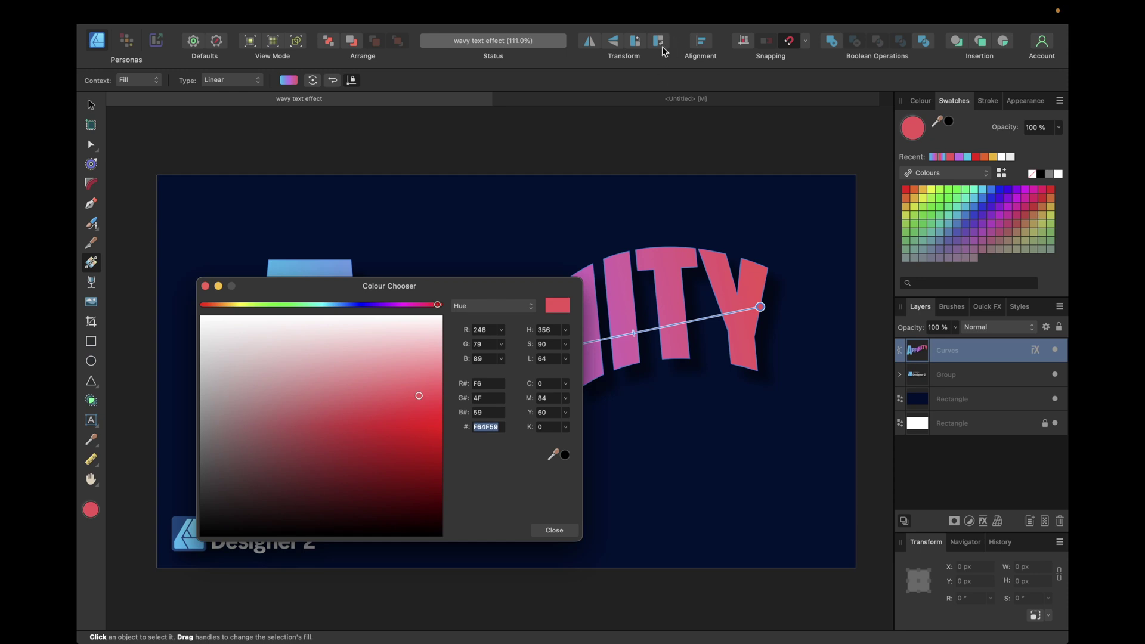
pyautogui.click(631, 98)
pyautogui.press('super+v')
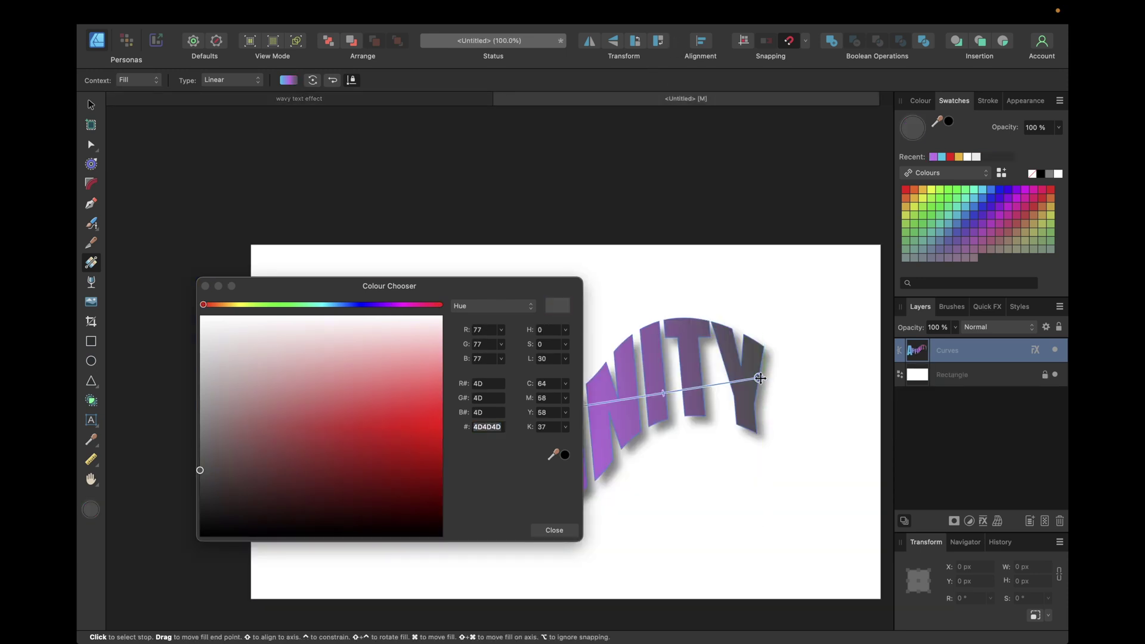
pyautogui.press('Return')
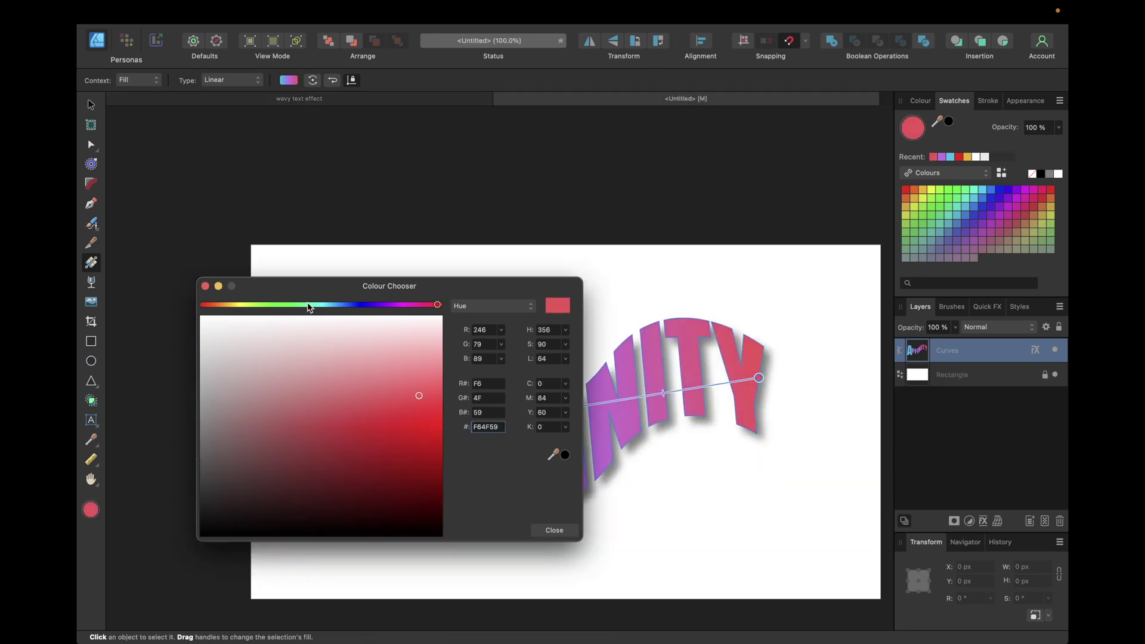
pyautogui.click(205, 286)
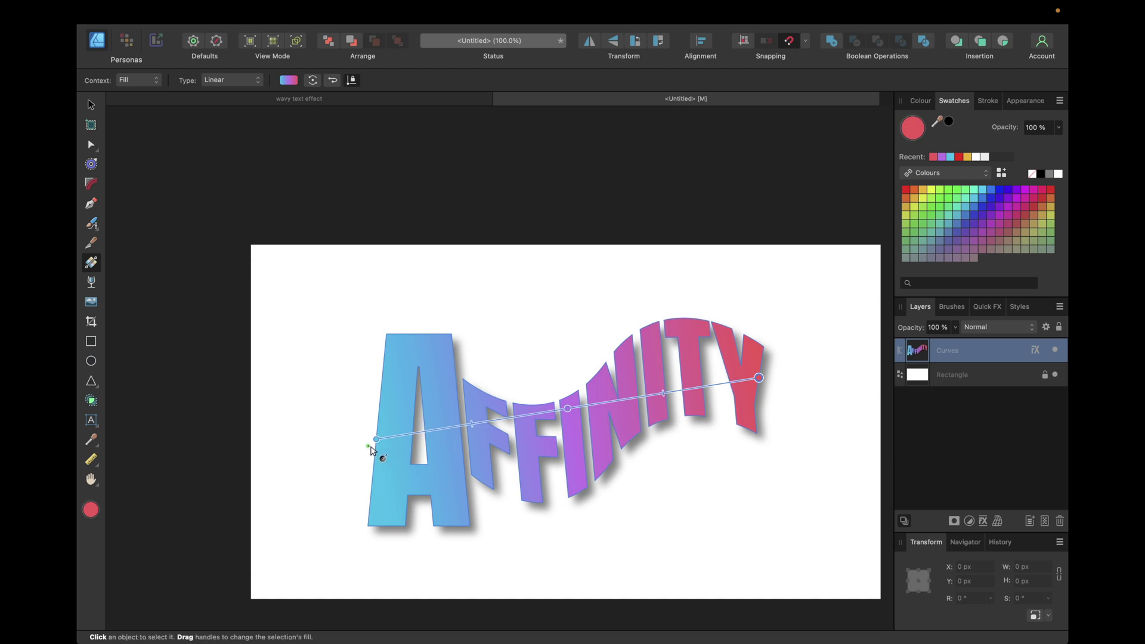
pyautogui.moveTo(374, 440); pyautogui.dragTo(372, 462)
pyautogui.click(541, 215)
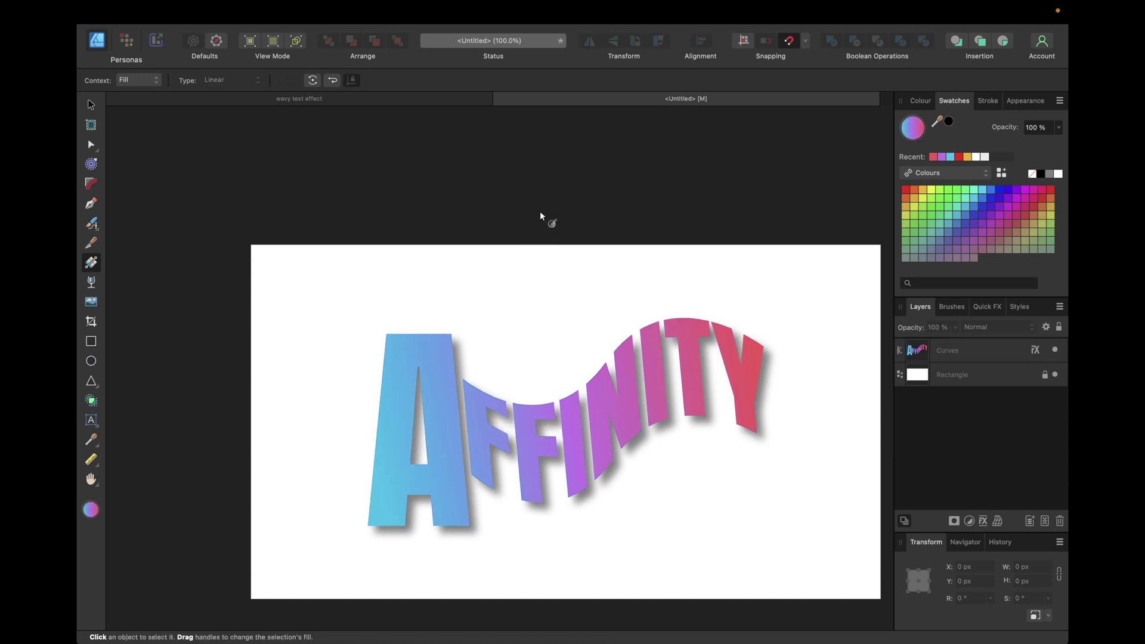